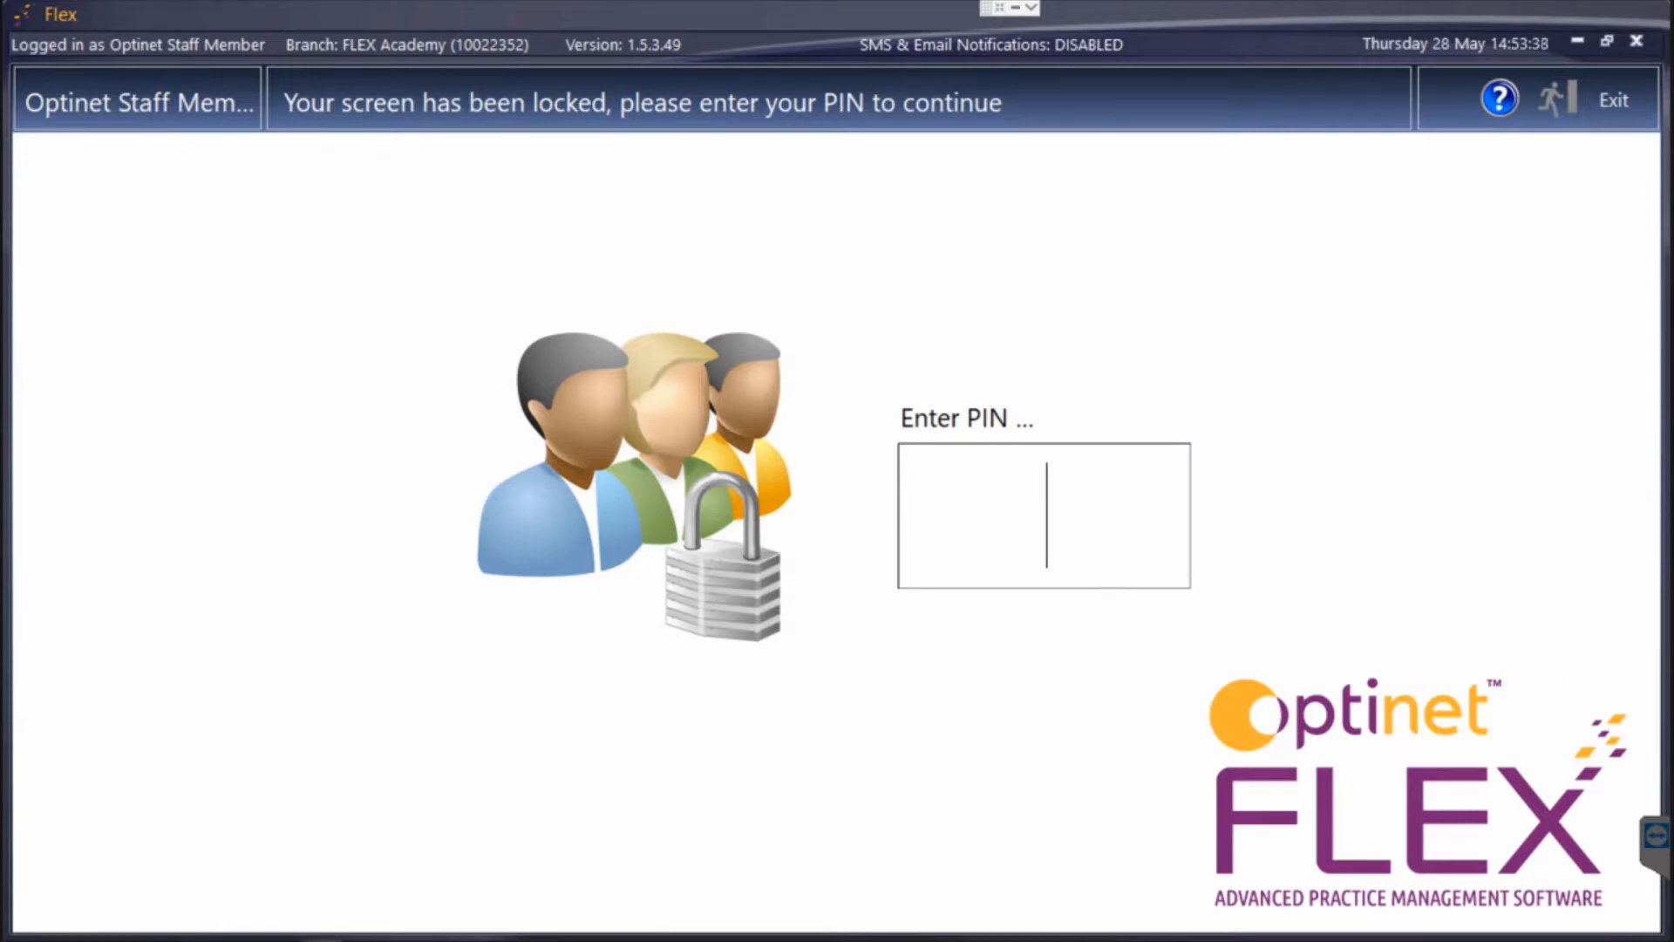
Unlock the screen with the staff PIN and select the RB123 frame in the stock list.
type("****")
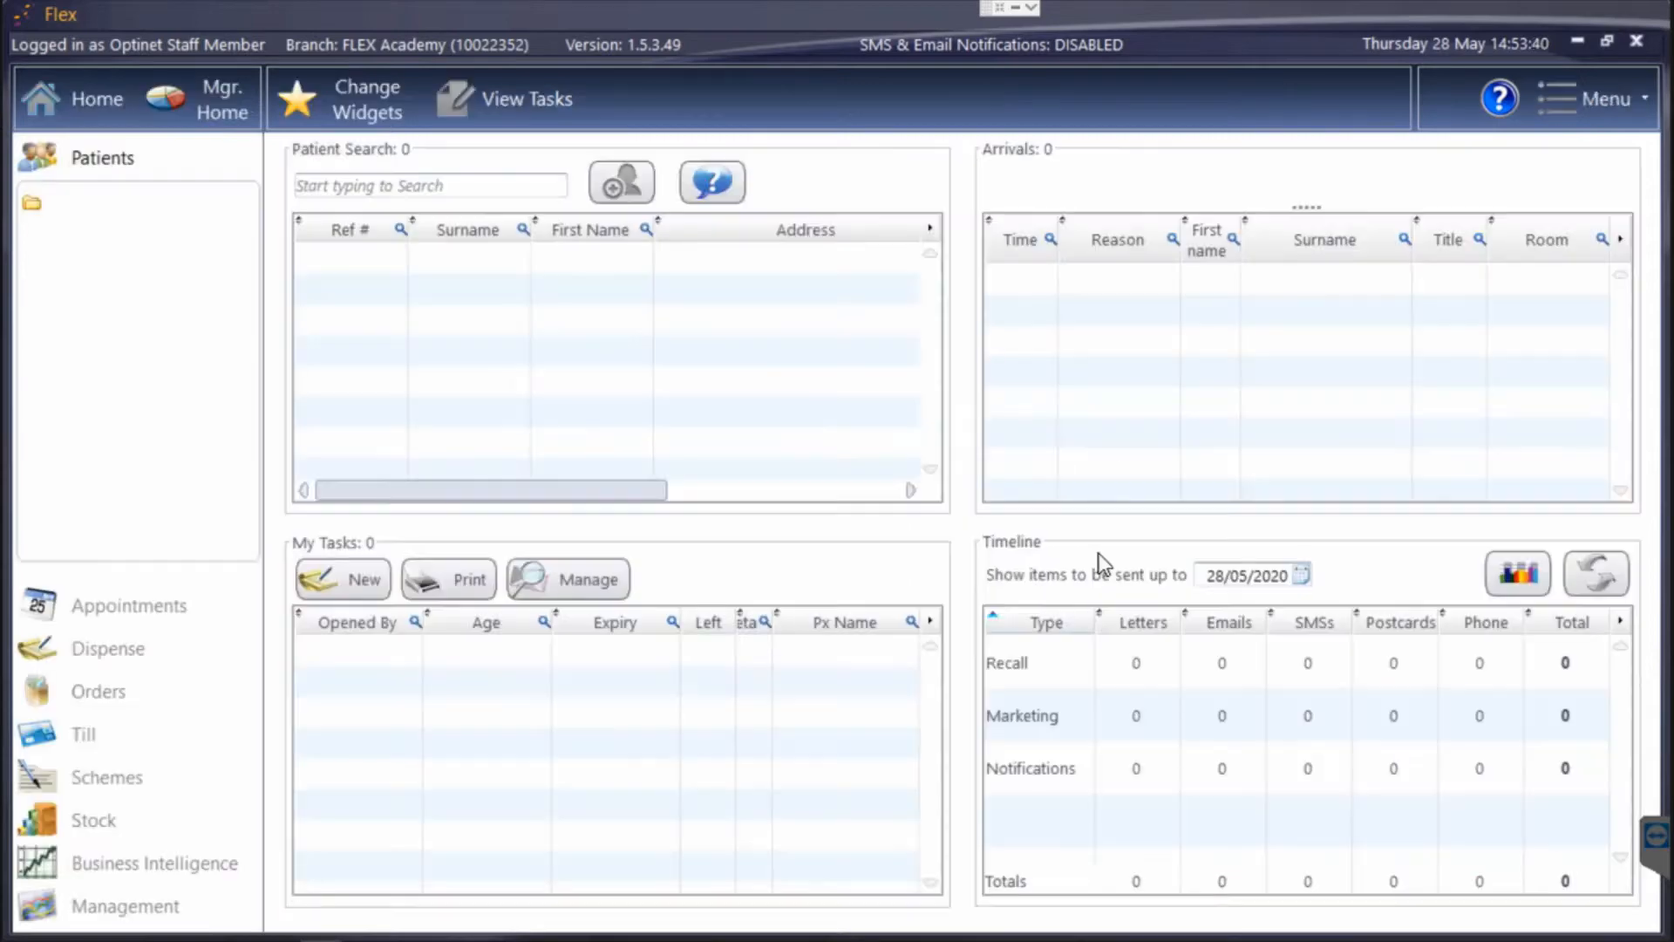
left_click(94, 819)
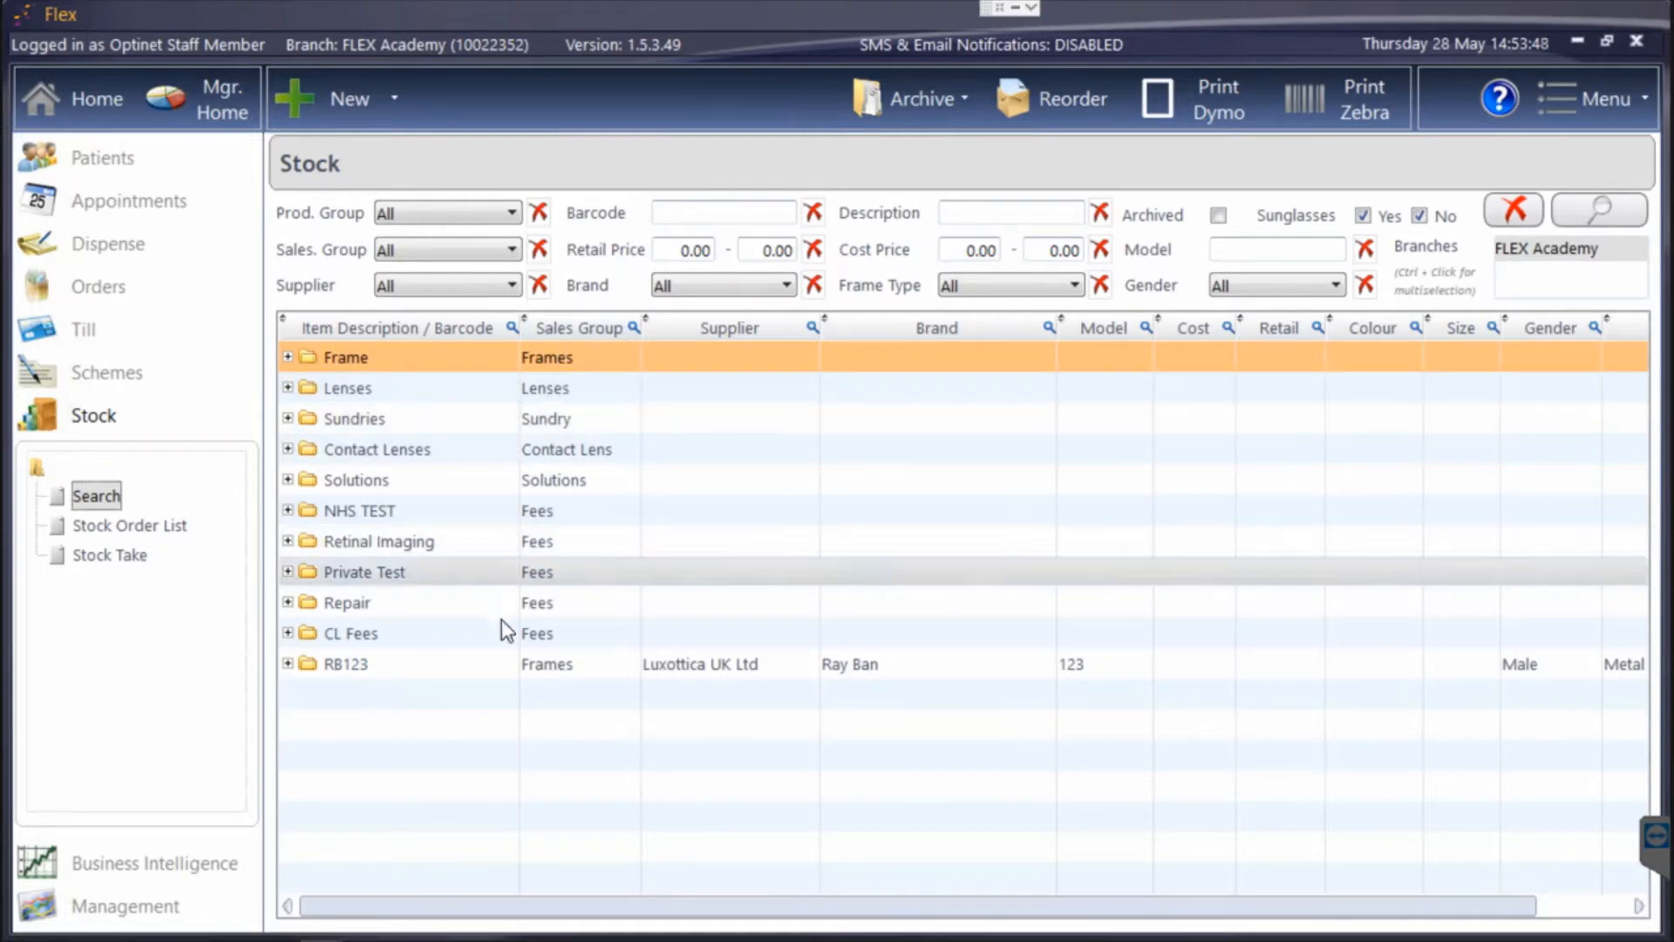
left_click(420, 677)
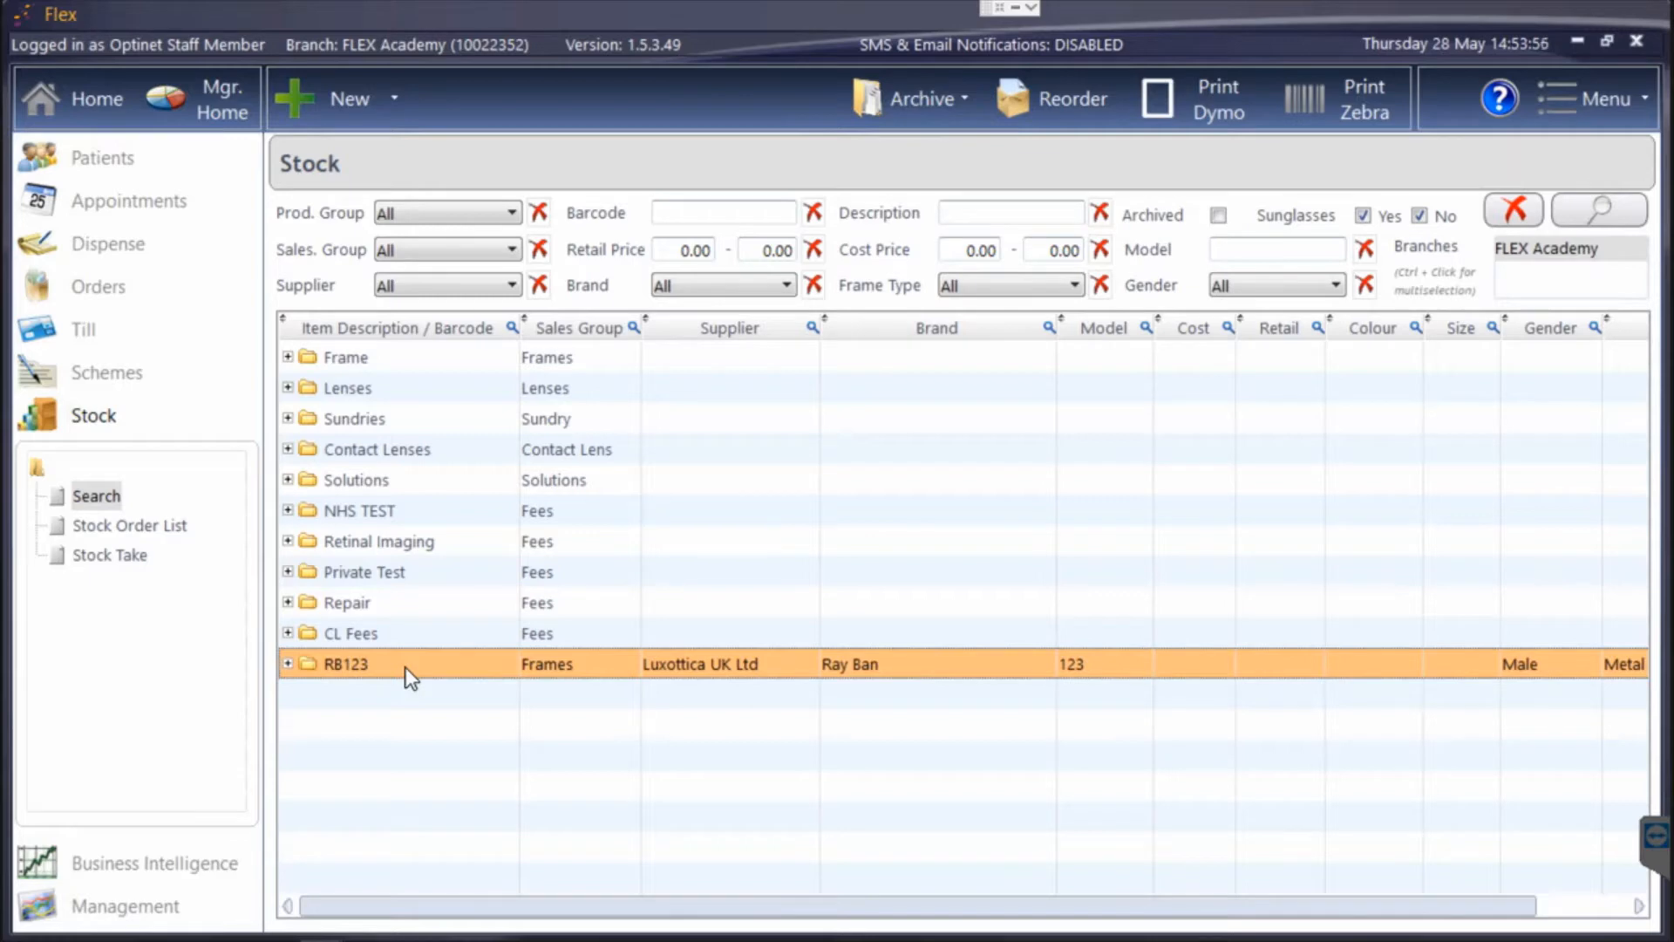
Create a new frame stock record with the description "Rayban RB456" and the model "RB456".
left_click(380, 107)
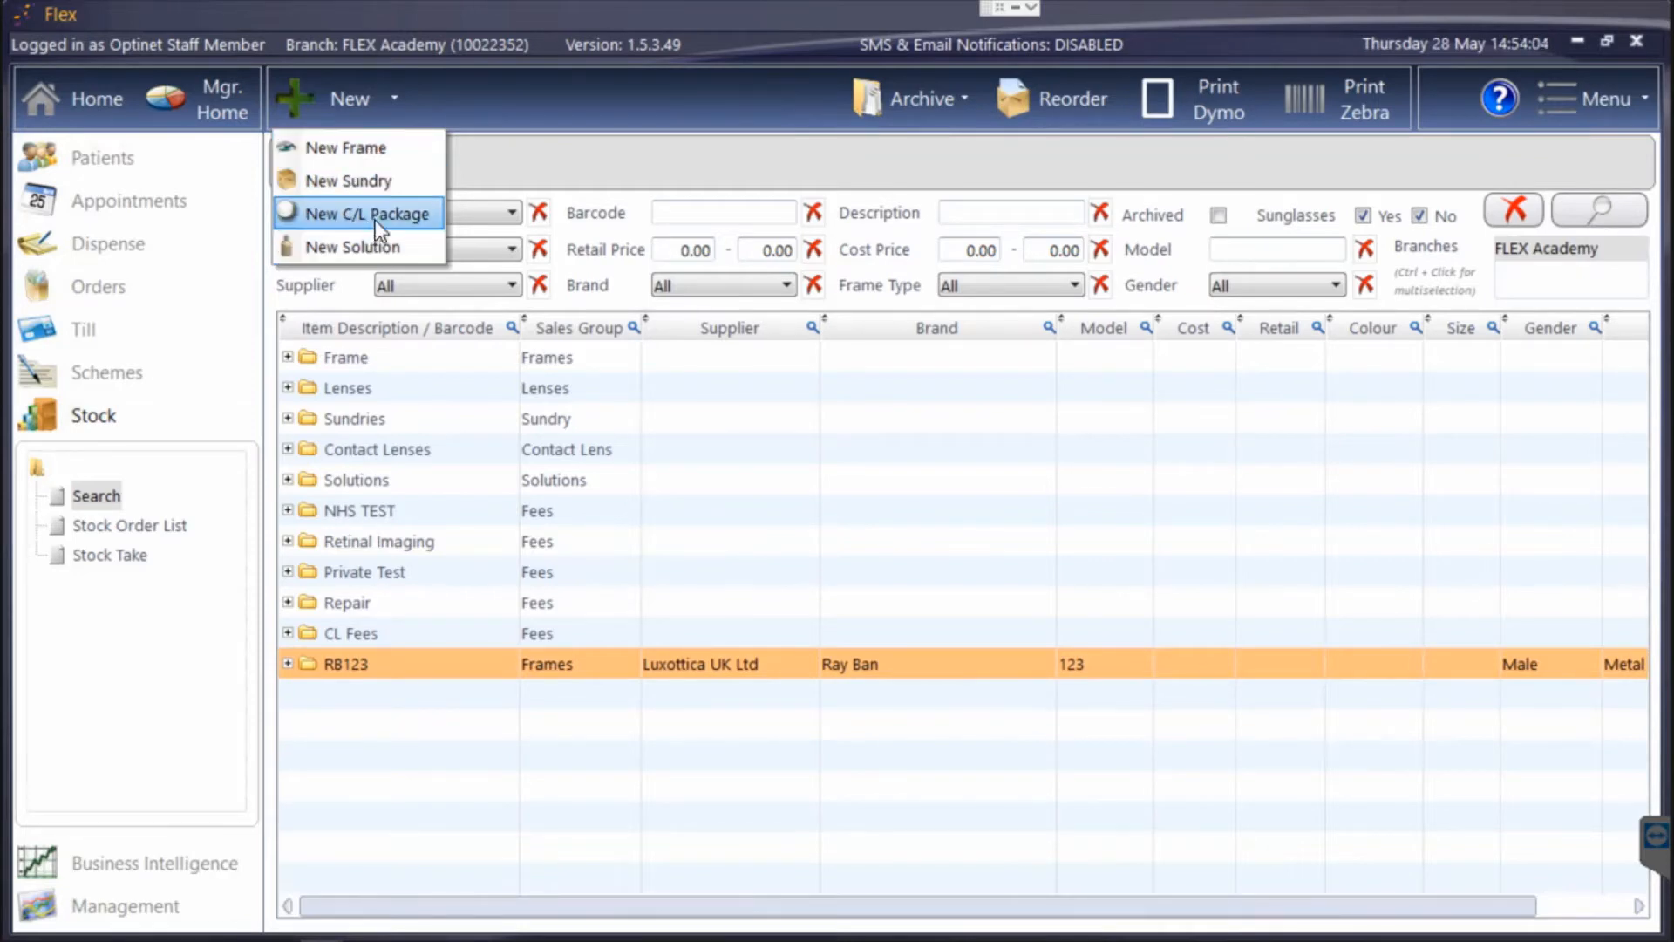
left_click(390, 150)
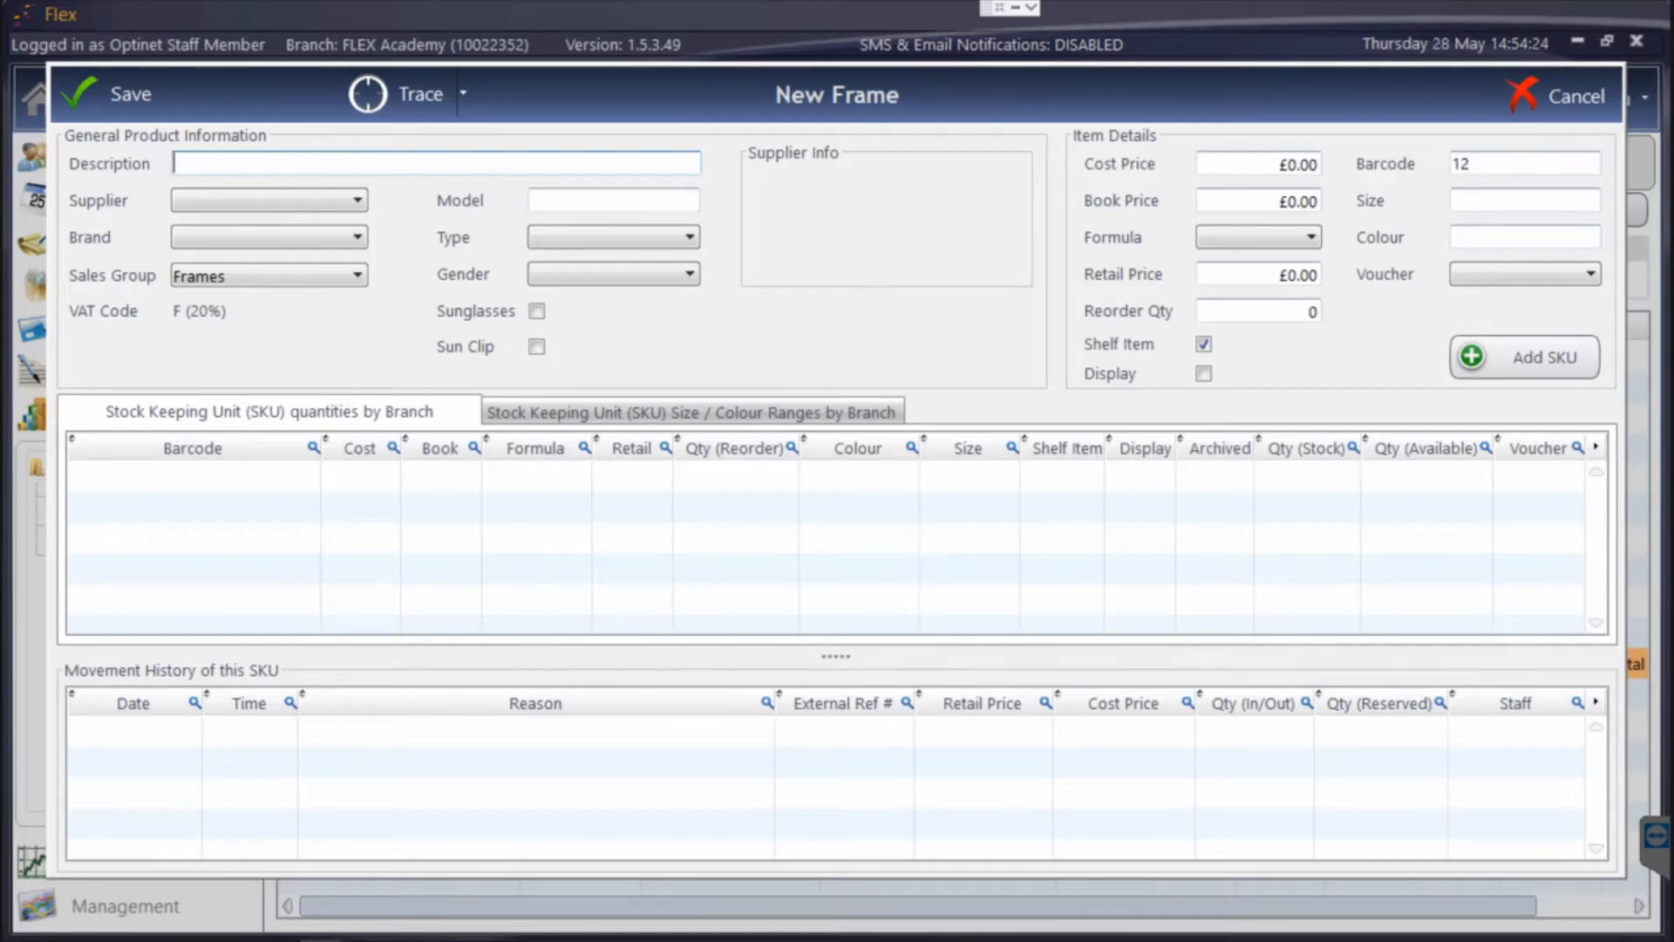
type("RB456")
left_click(174, 163)
type("Rayban")
left_click(542, 200)
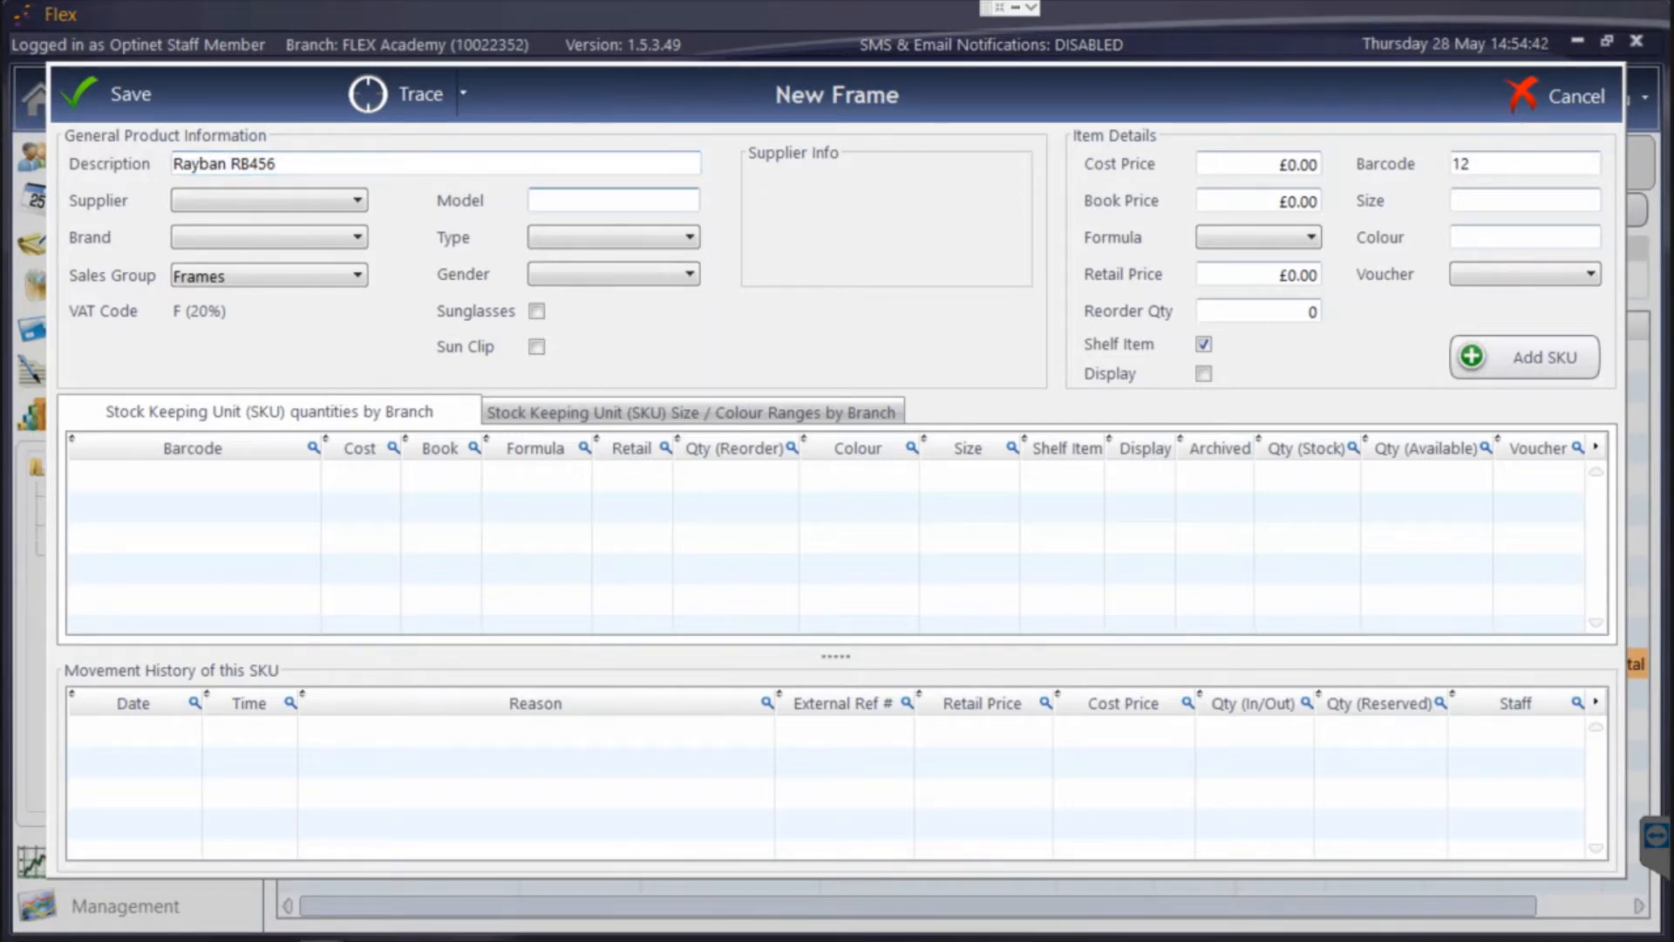
type("RB456")
Set the frame's supplier to Luxottica UK Ltd and its brand to Ray Ban, keeping the Frames sales group.
left_click(286, 201)
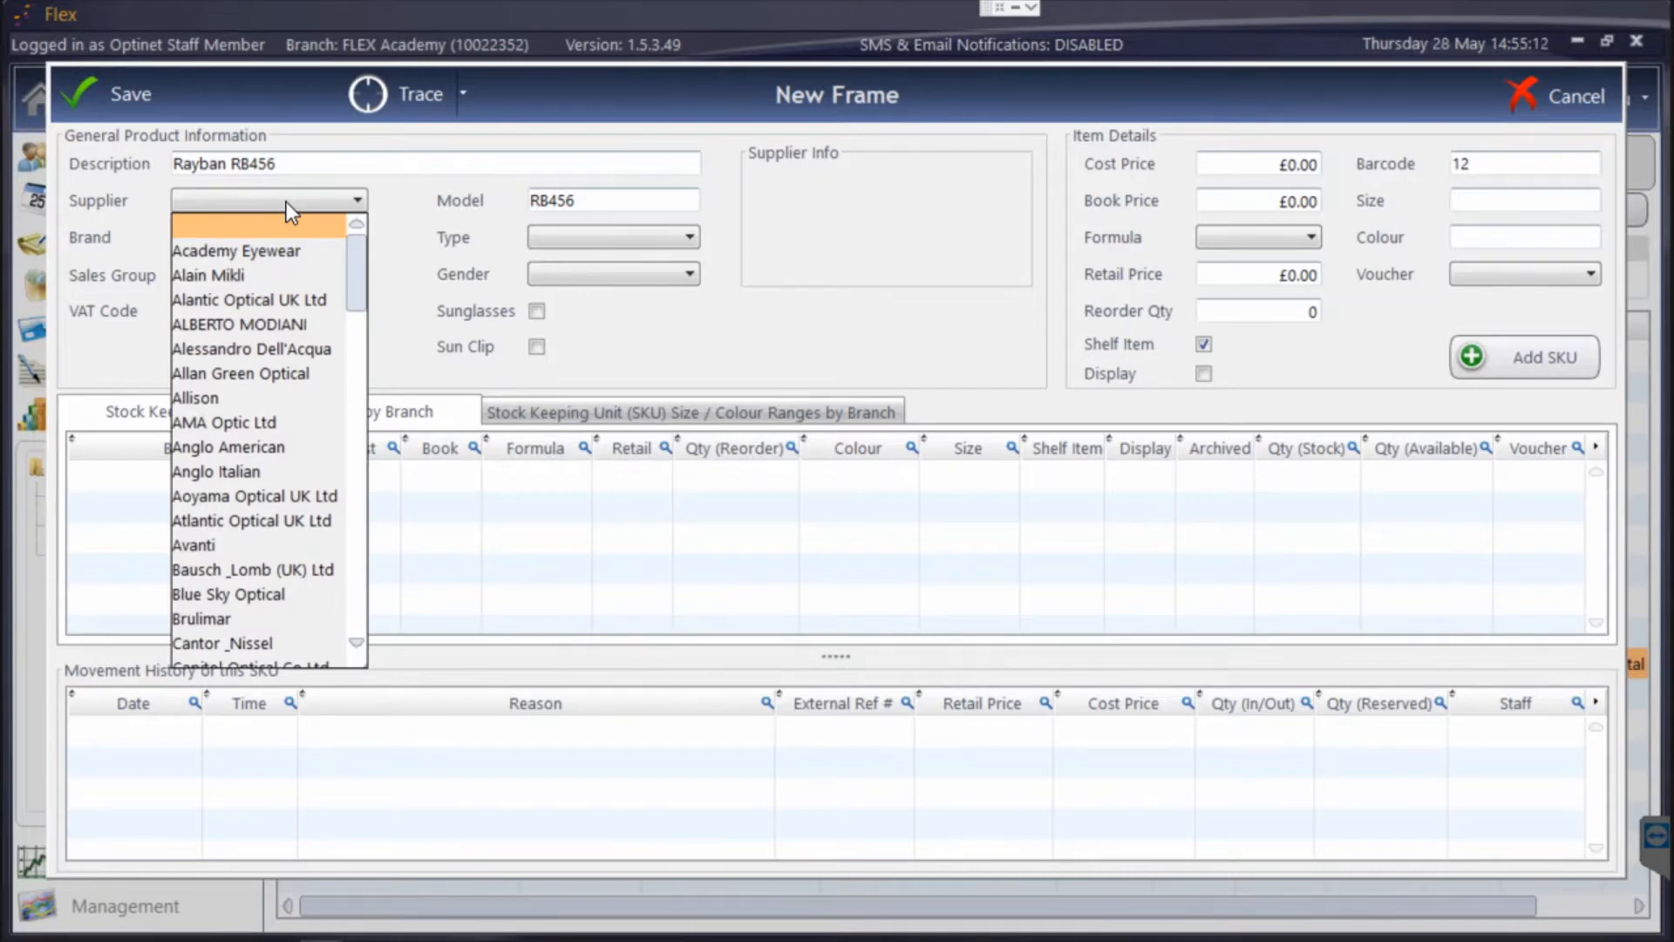
type("lux")
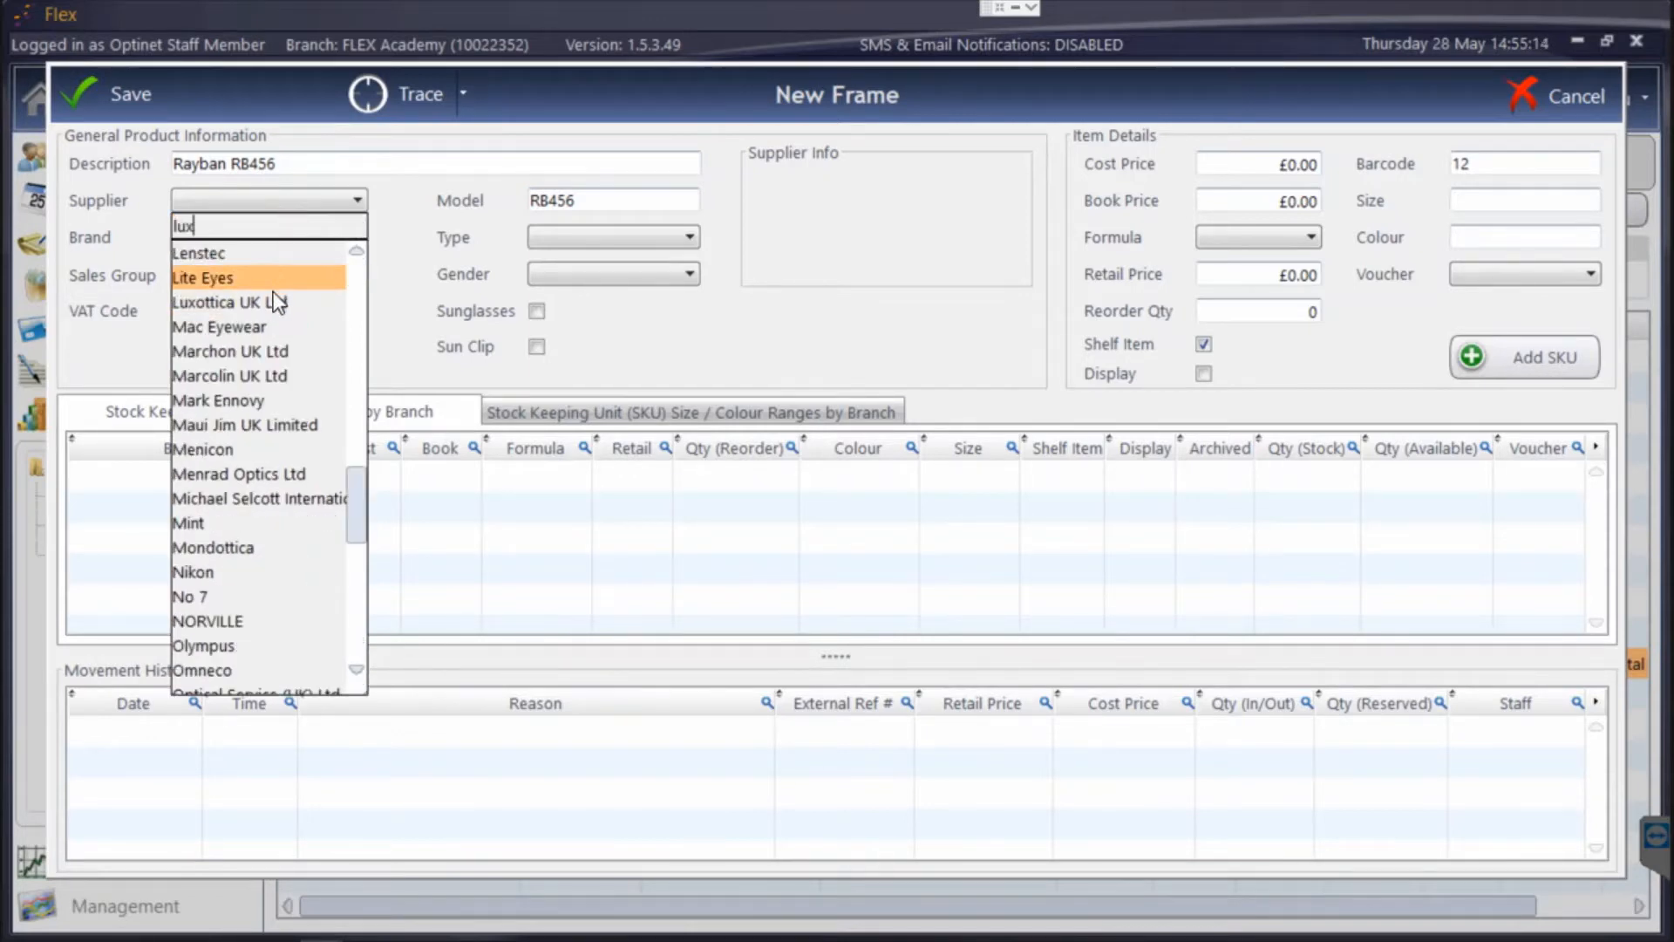
left_click(272, 301)
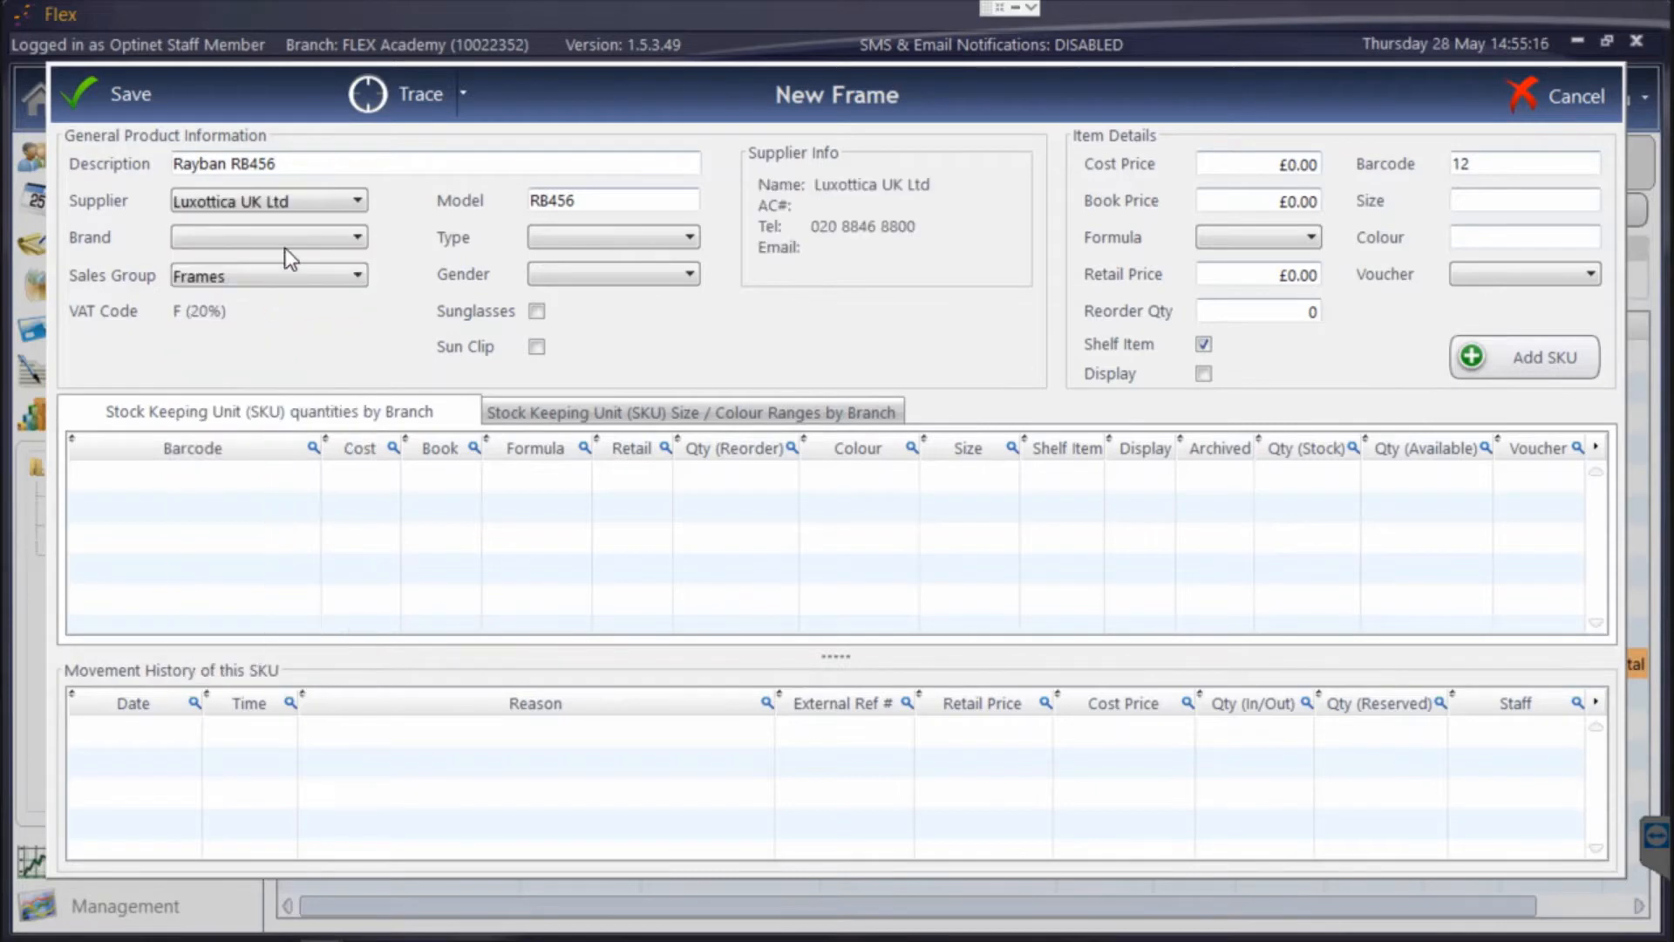
left_click(290, 237)
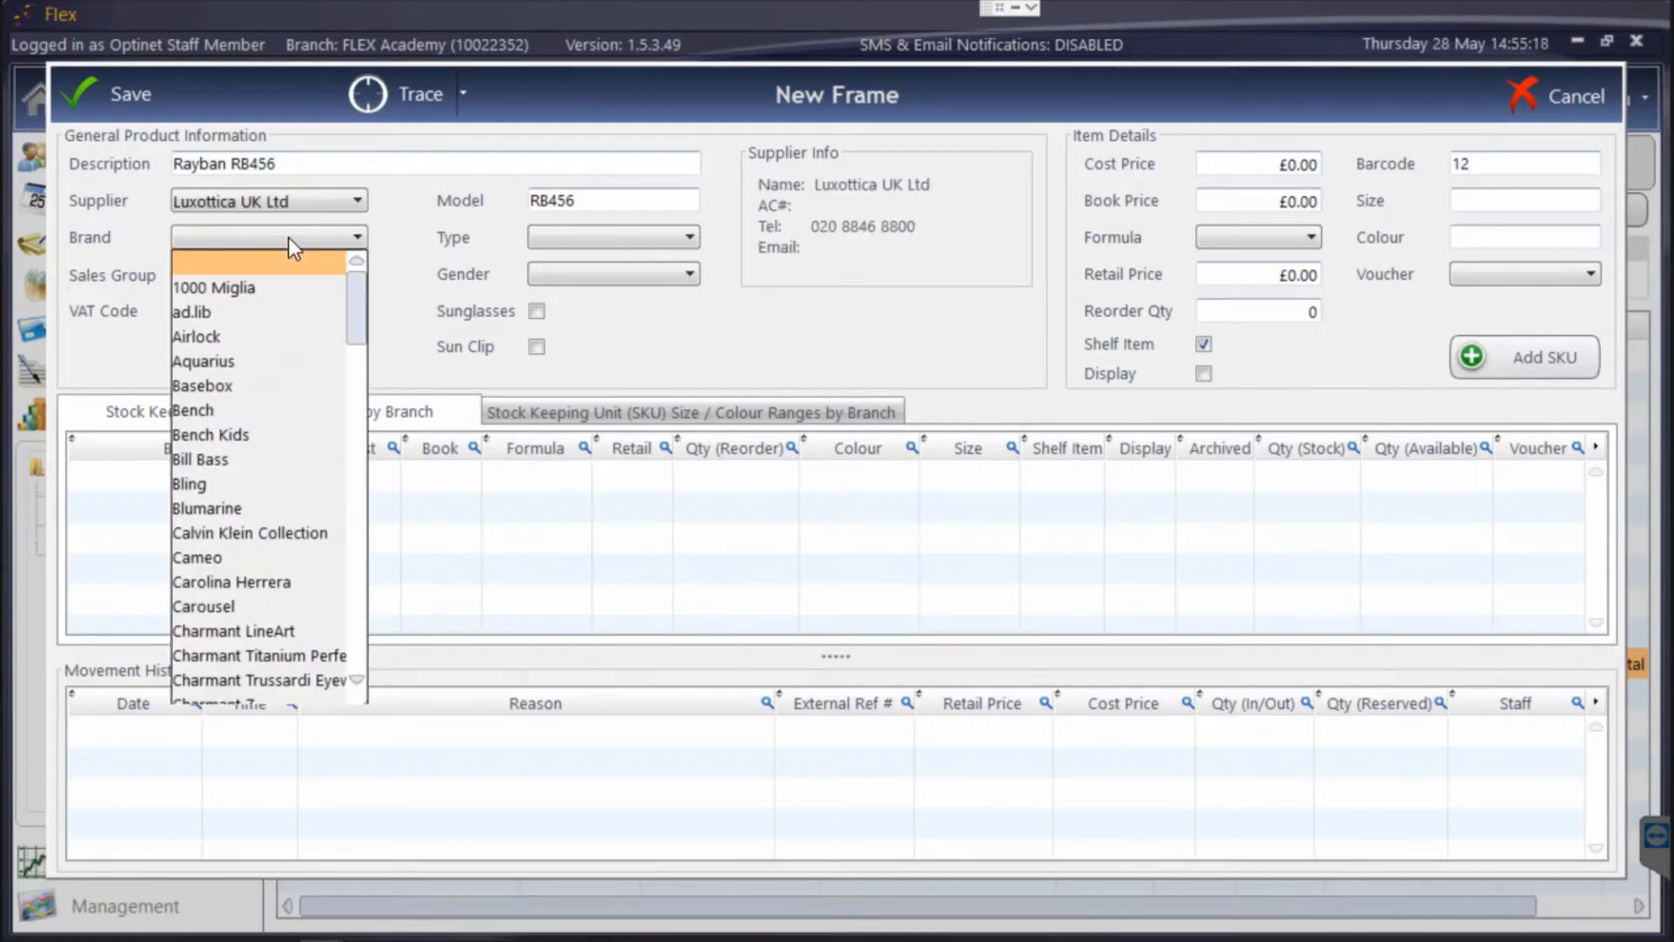
type("ray")
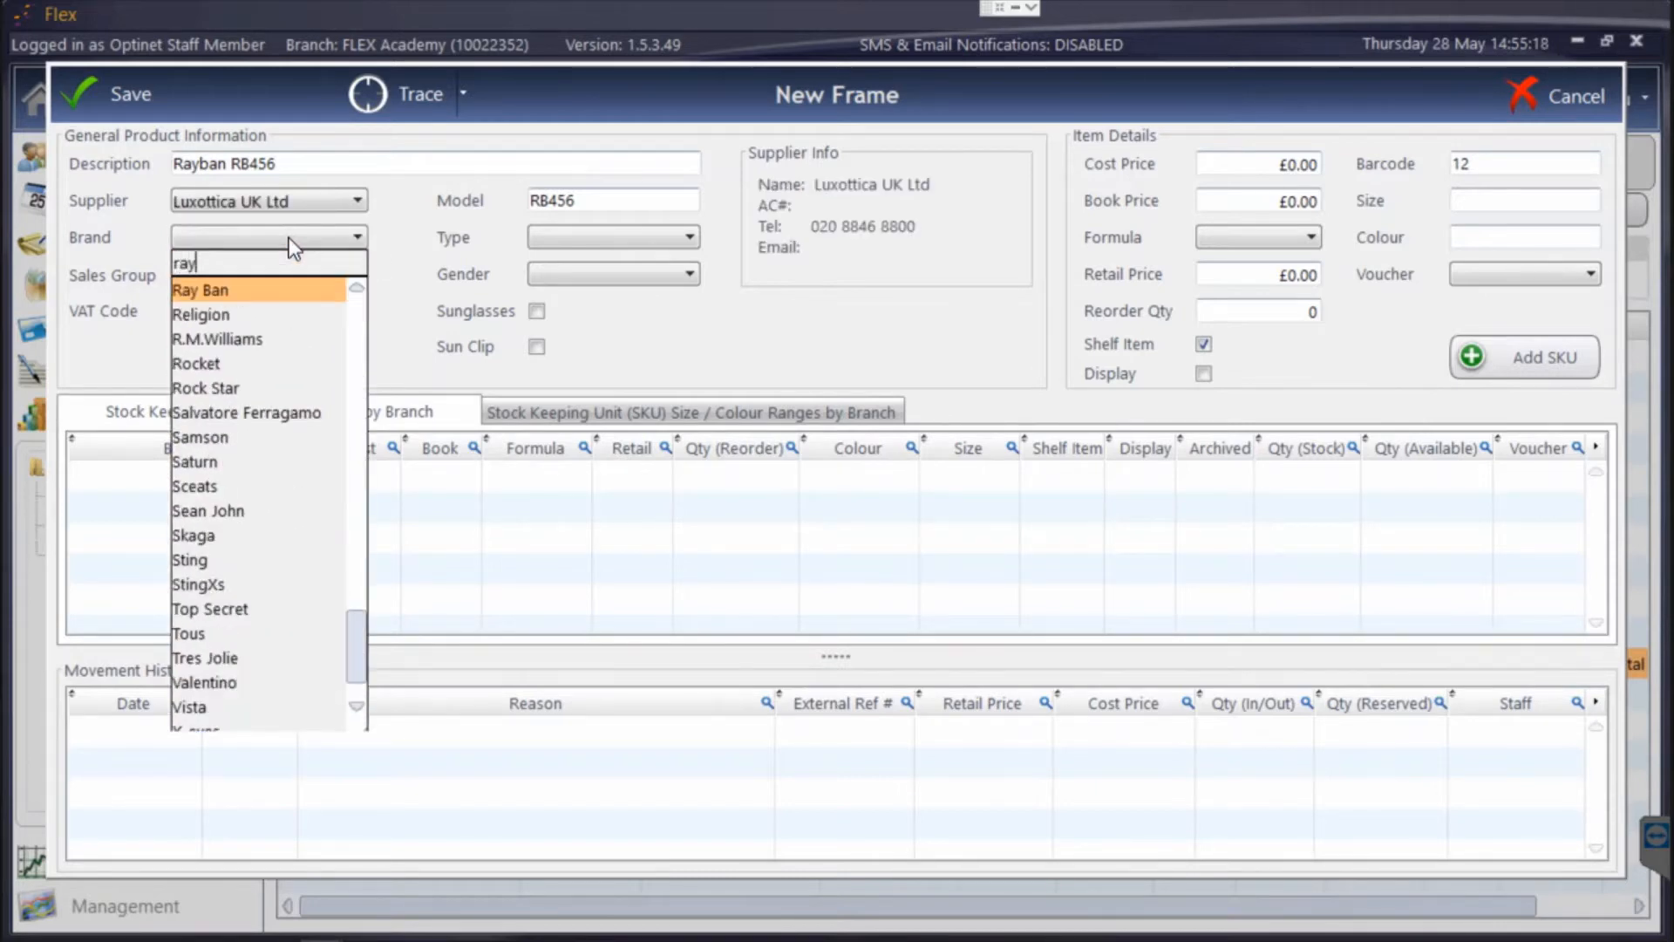
left_click(245, 295)
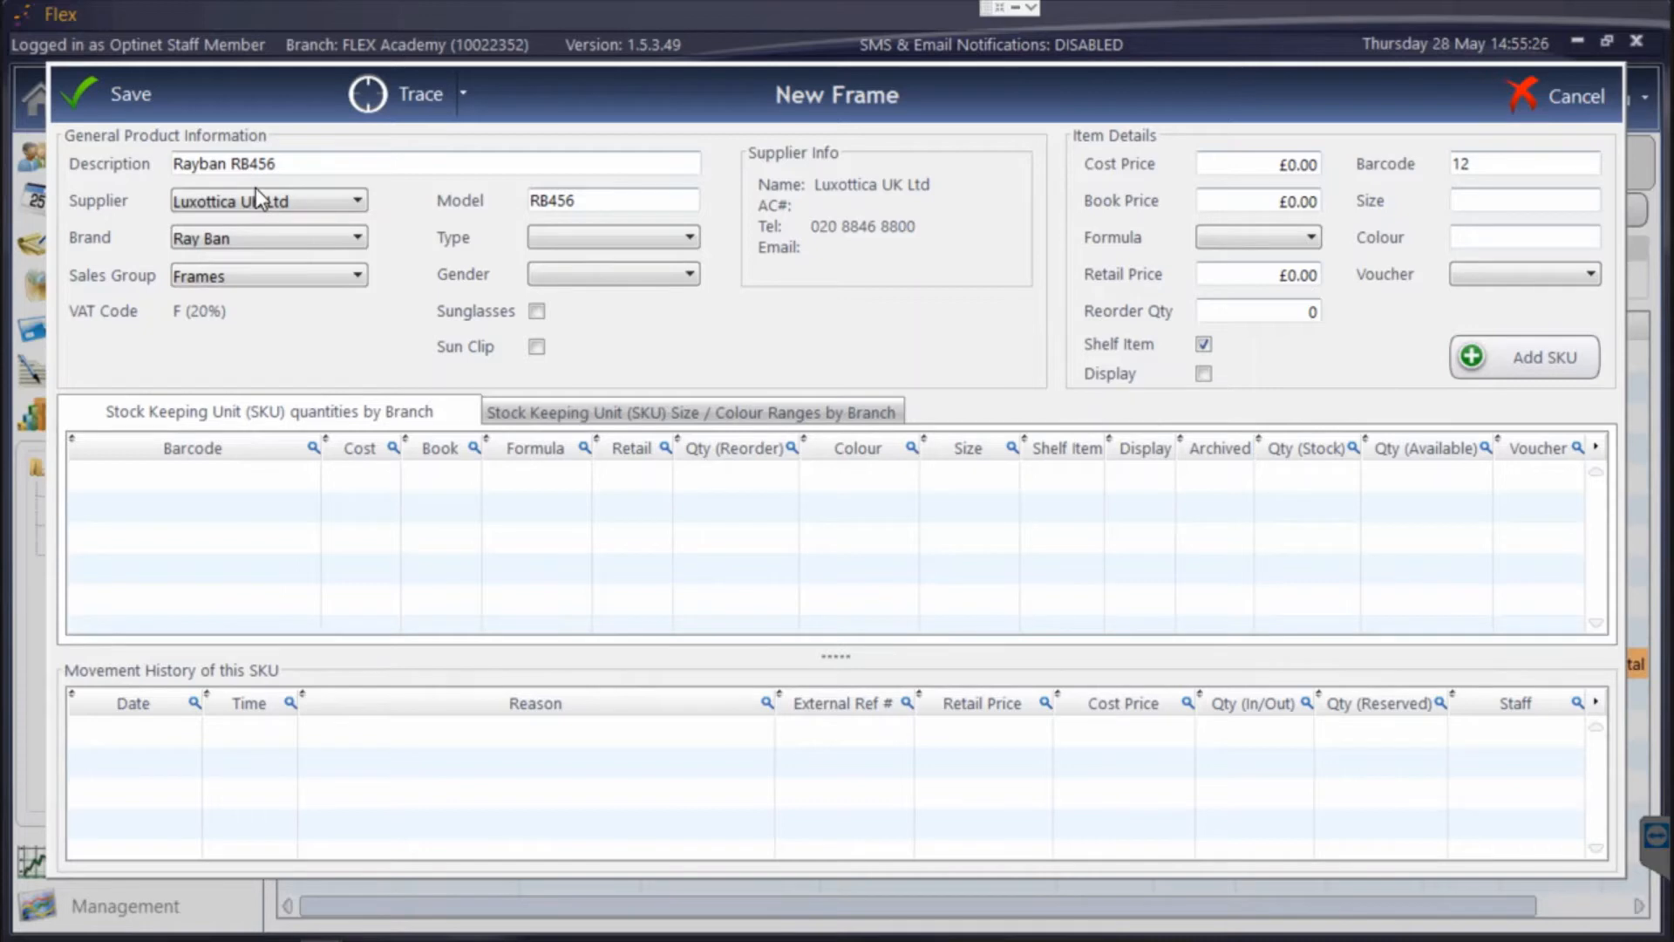
left_click(261, 281)
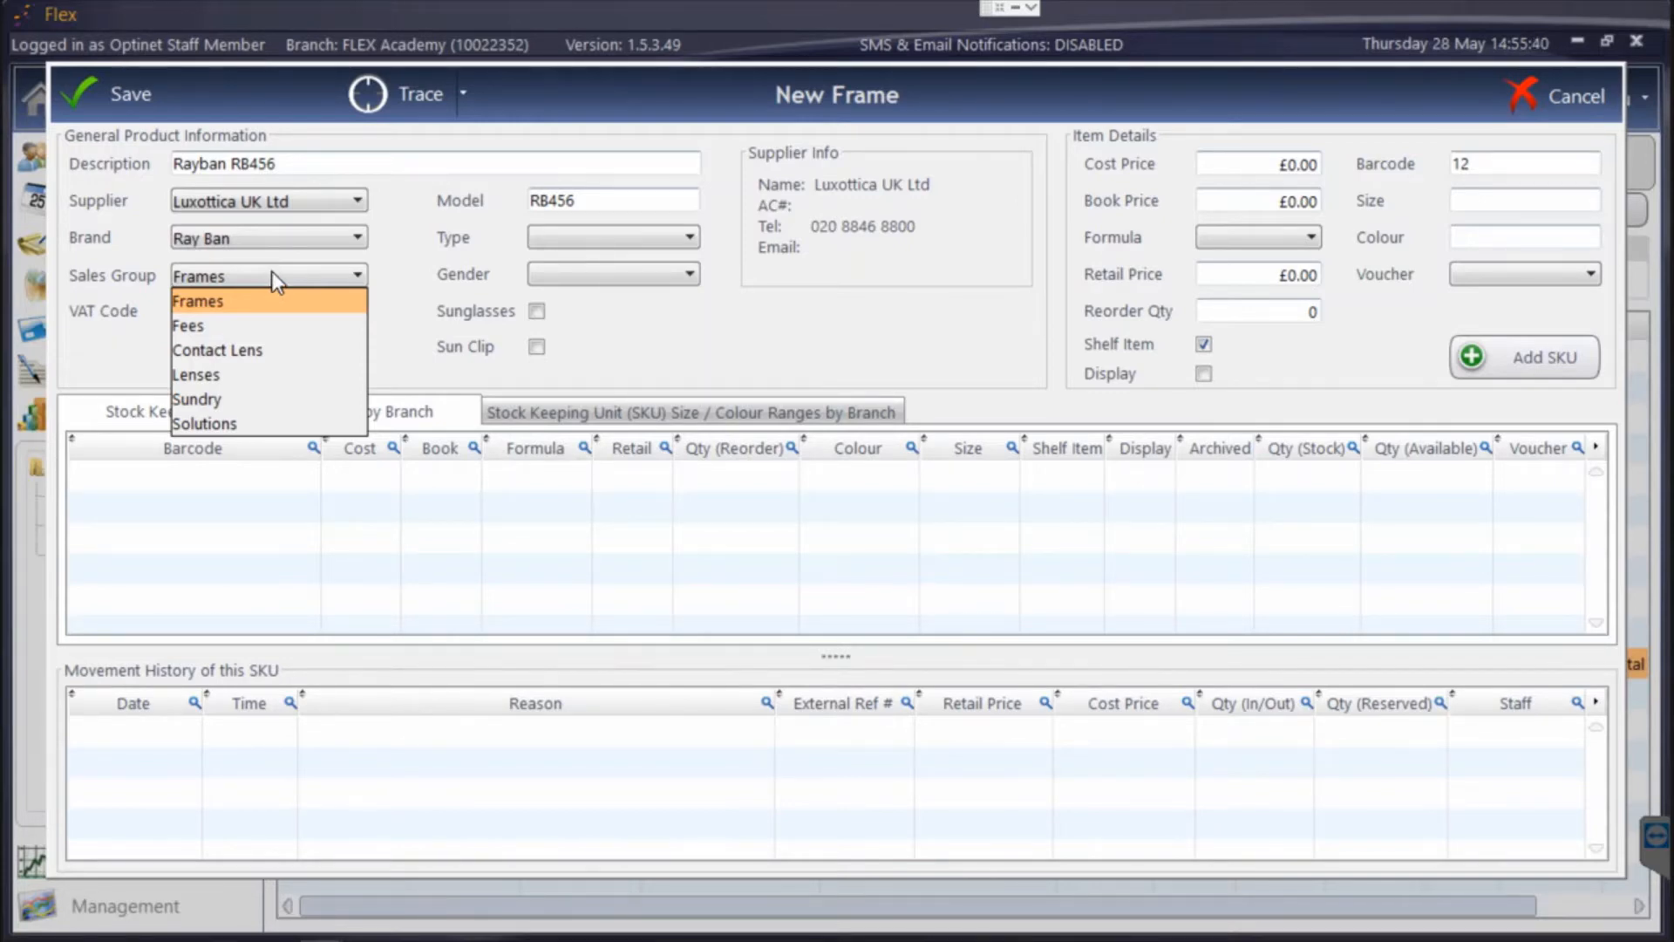
left_click(271, 270)
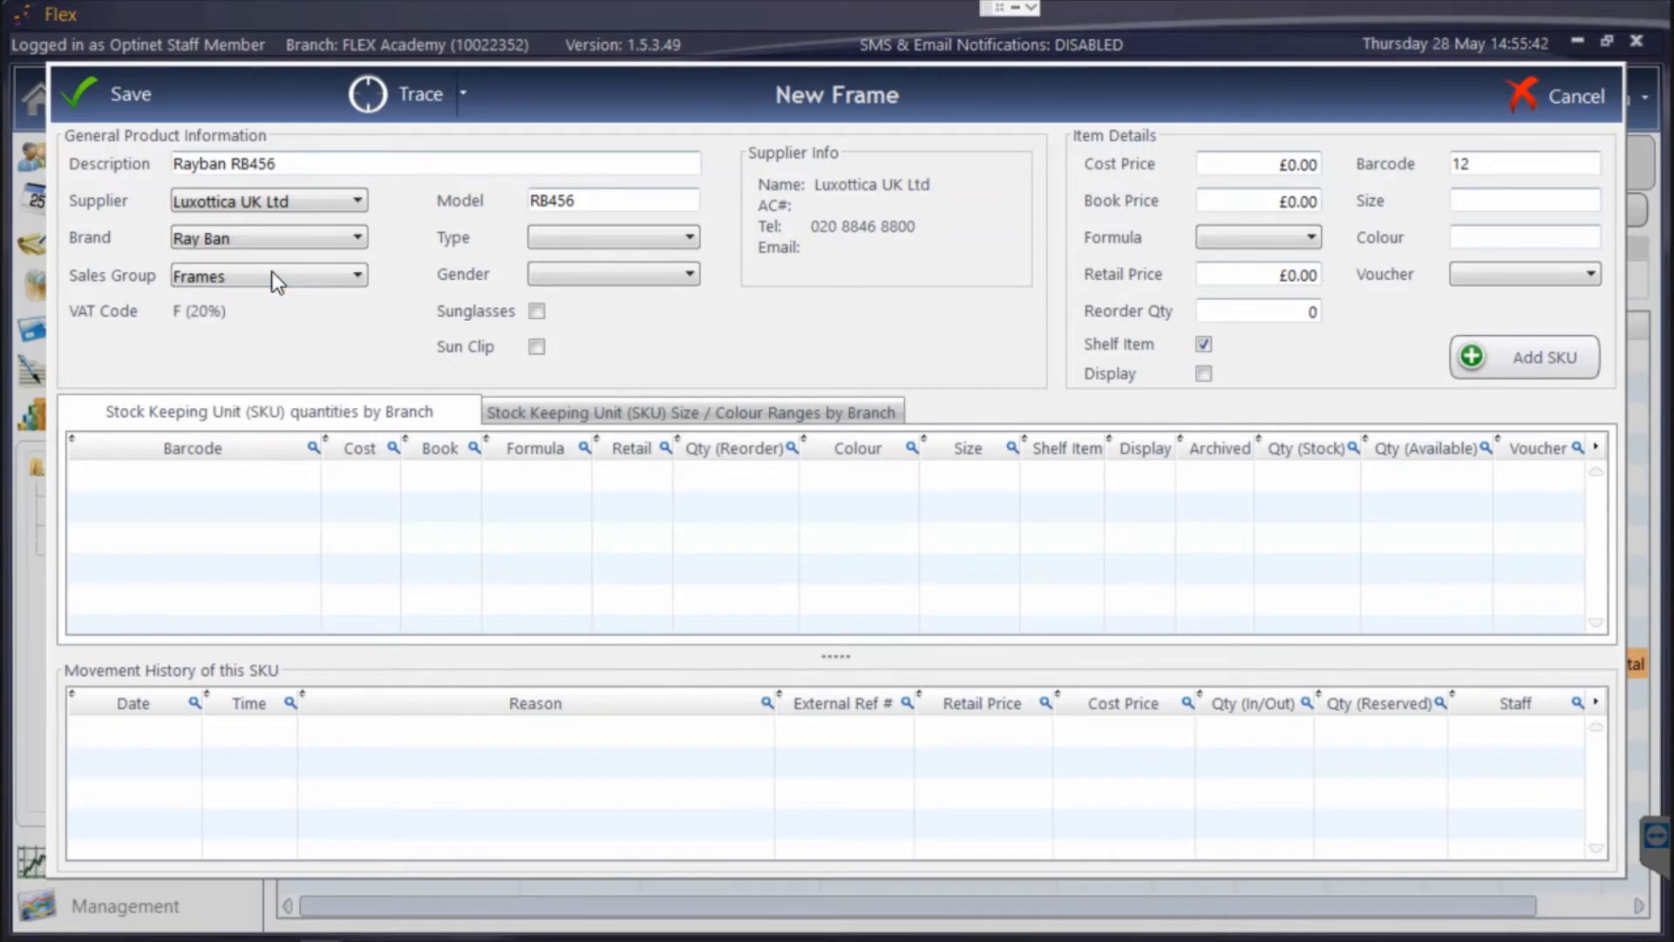
Set the frame's type to Metal and its gender to Male.
left_click(602, 236)
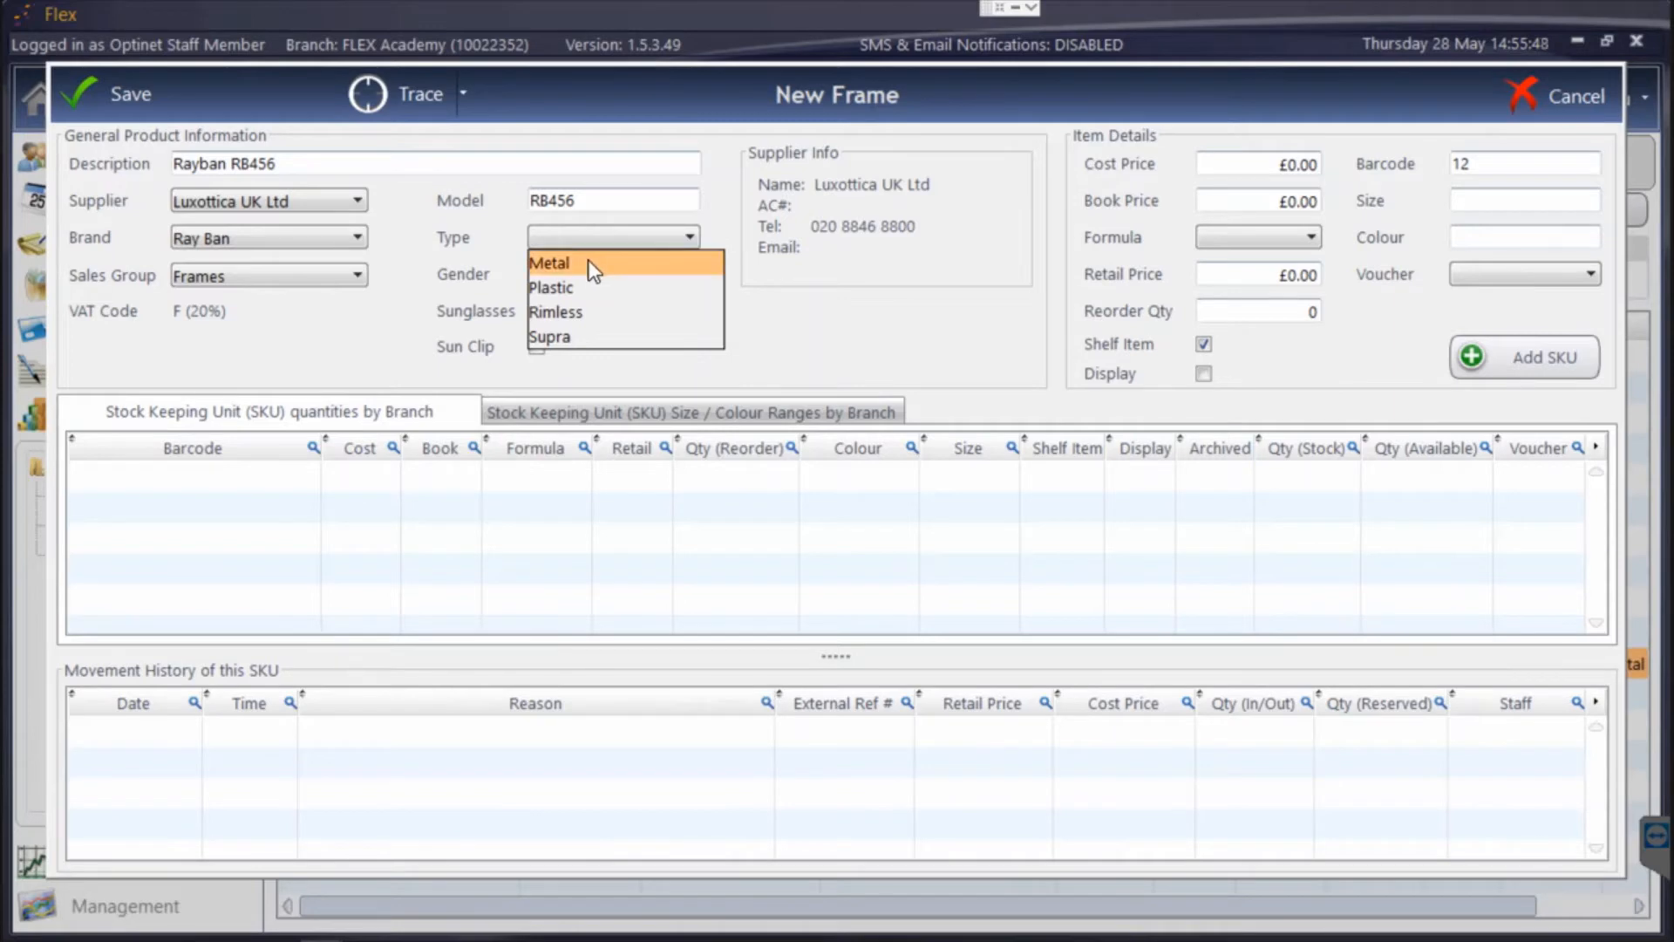
left_click(588, 259)
left_click(587, 275)
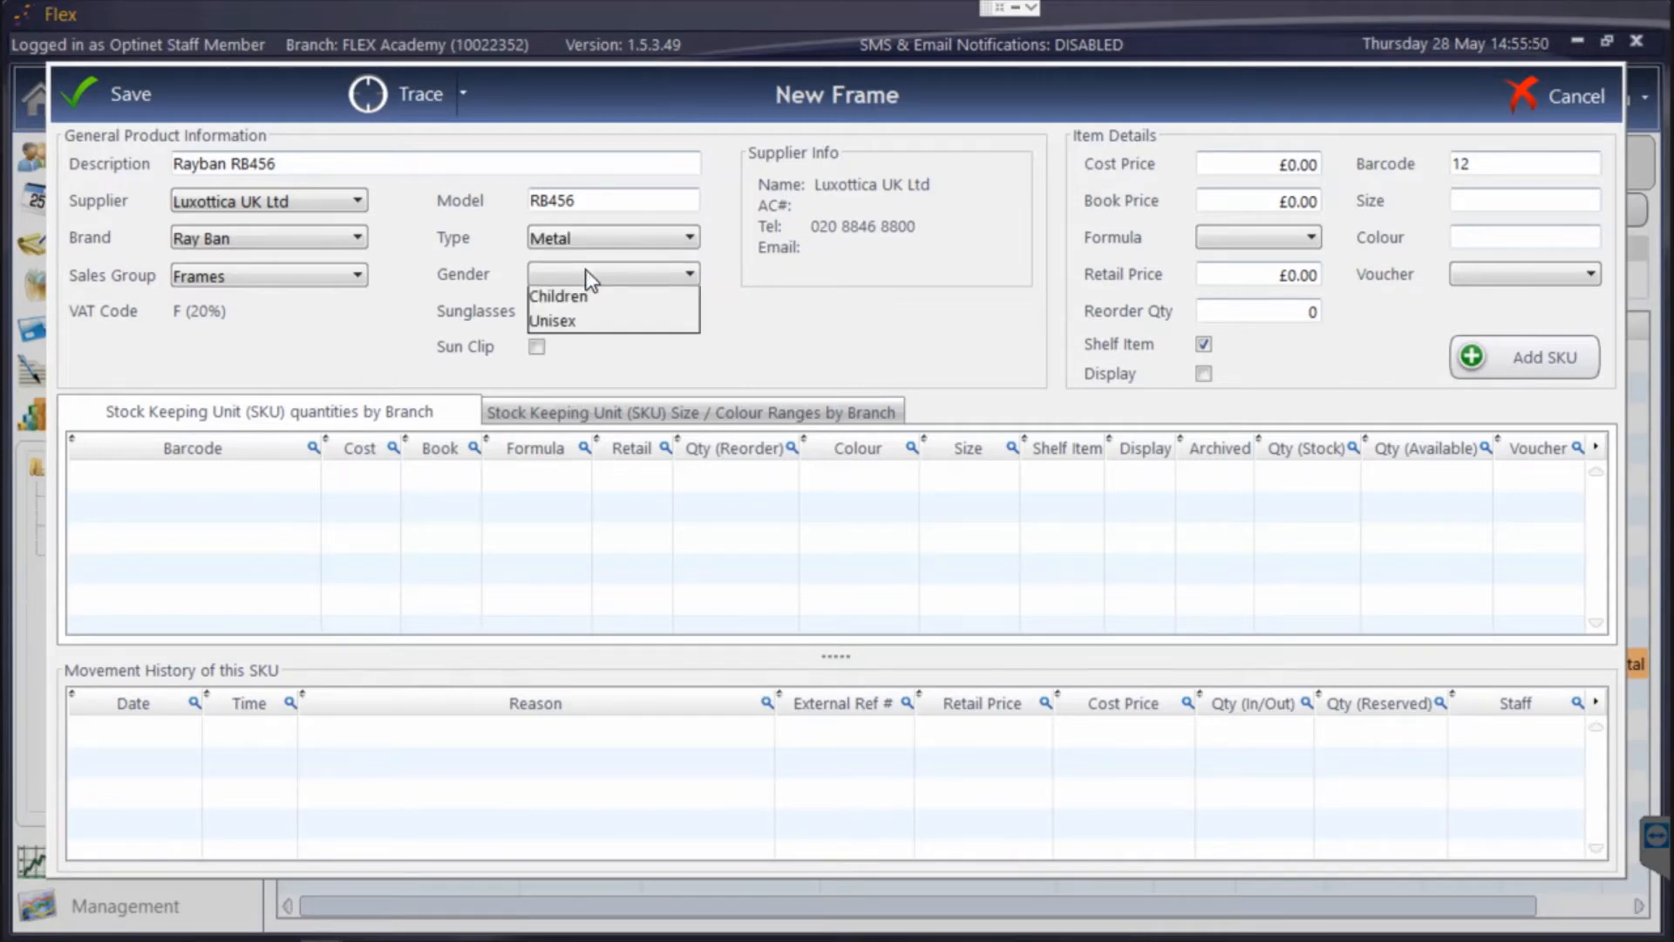
left_click(562, 299)
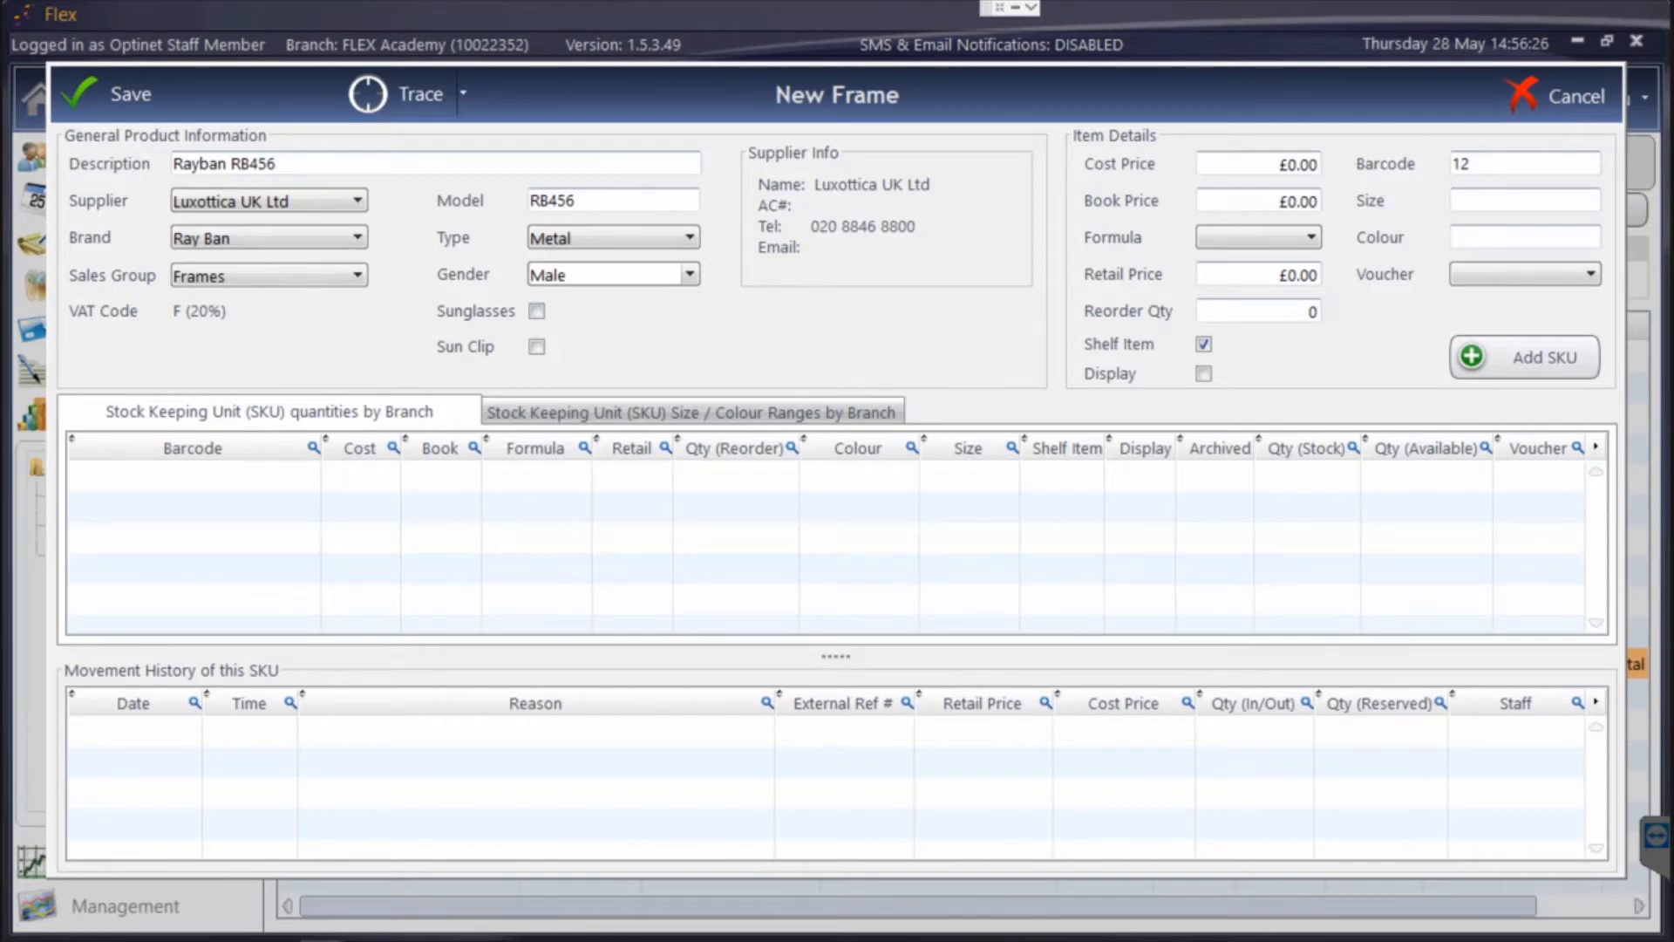
Set the frame's cost price to £10.00 and accept the same amount as its book price.
left_click(1273, 163)
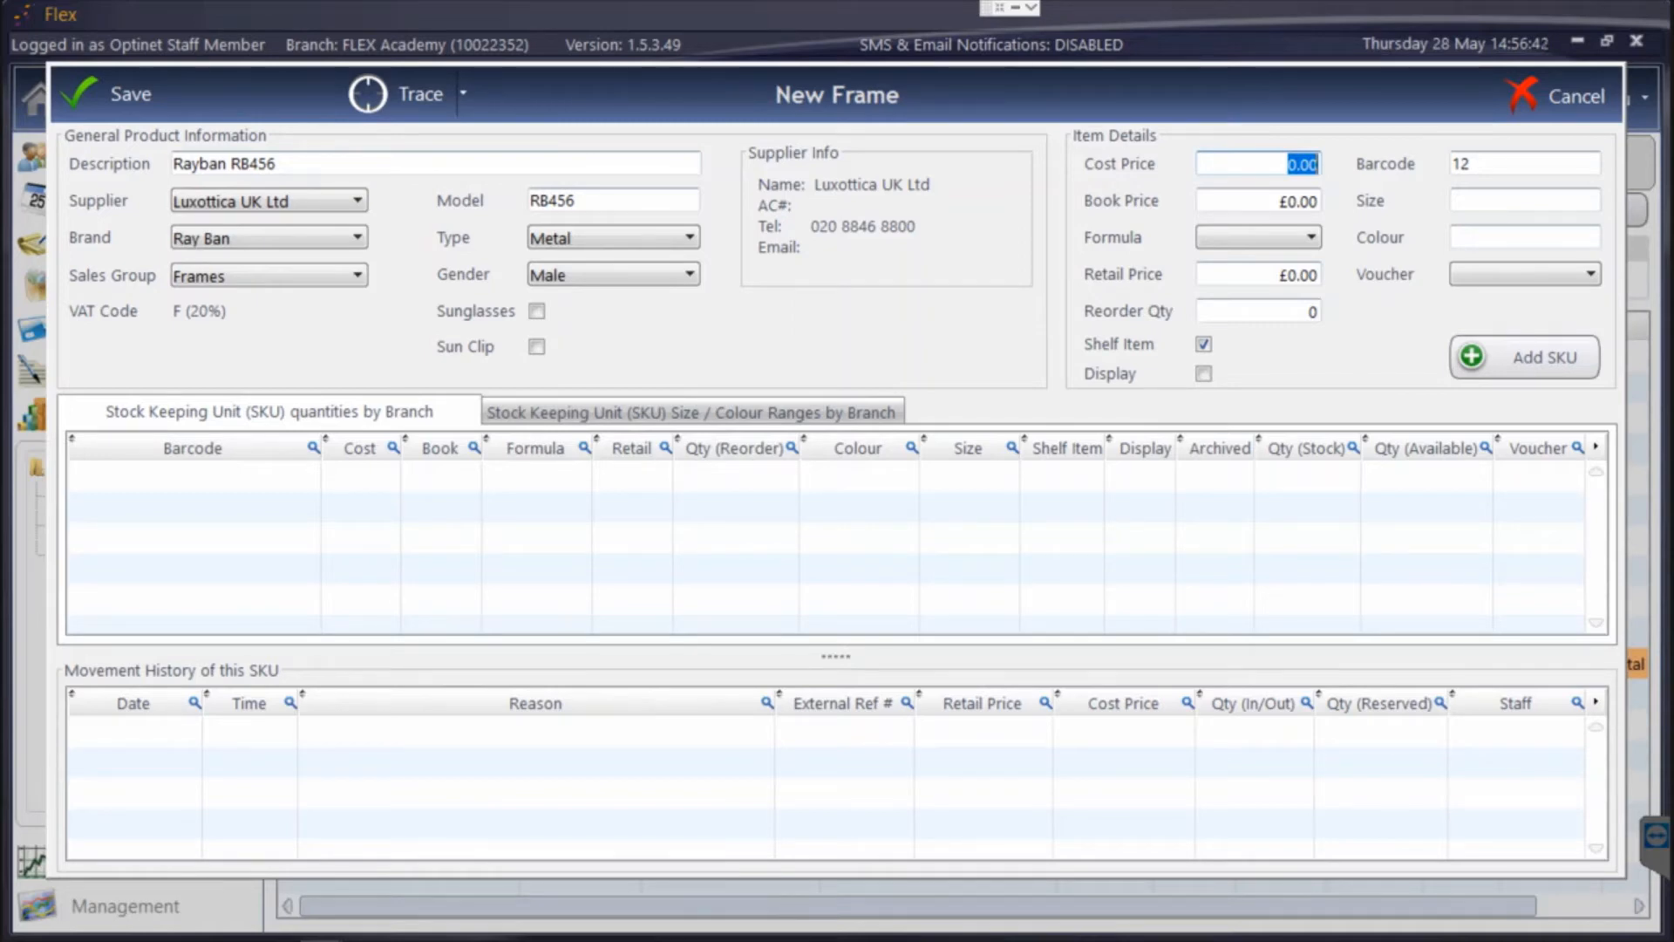
type("10")
key("Tab")
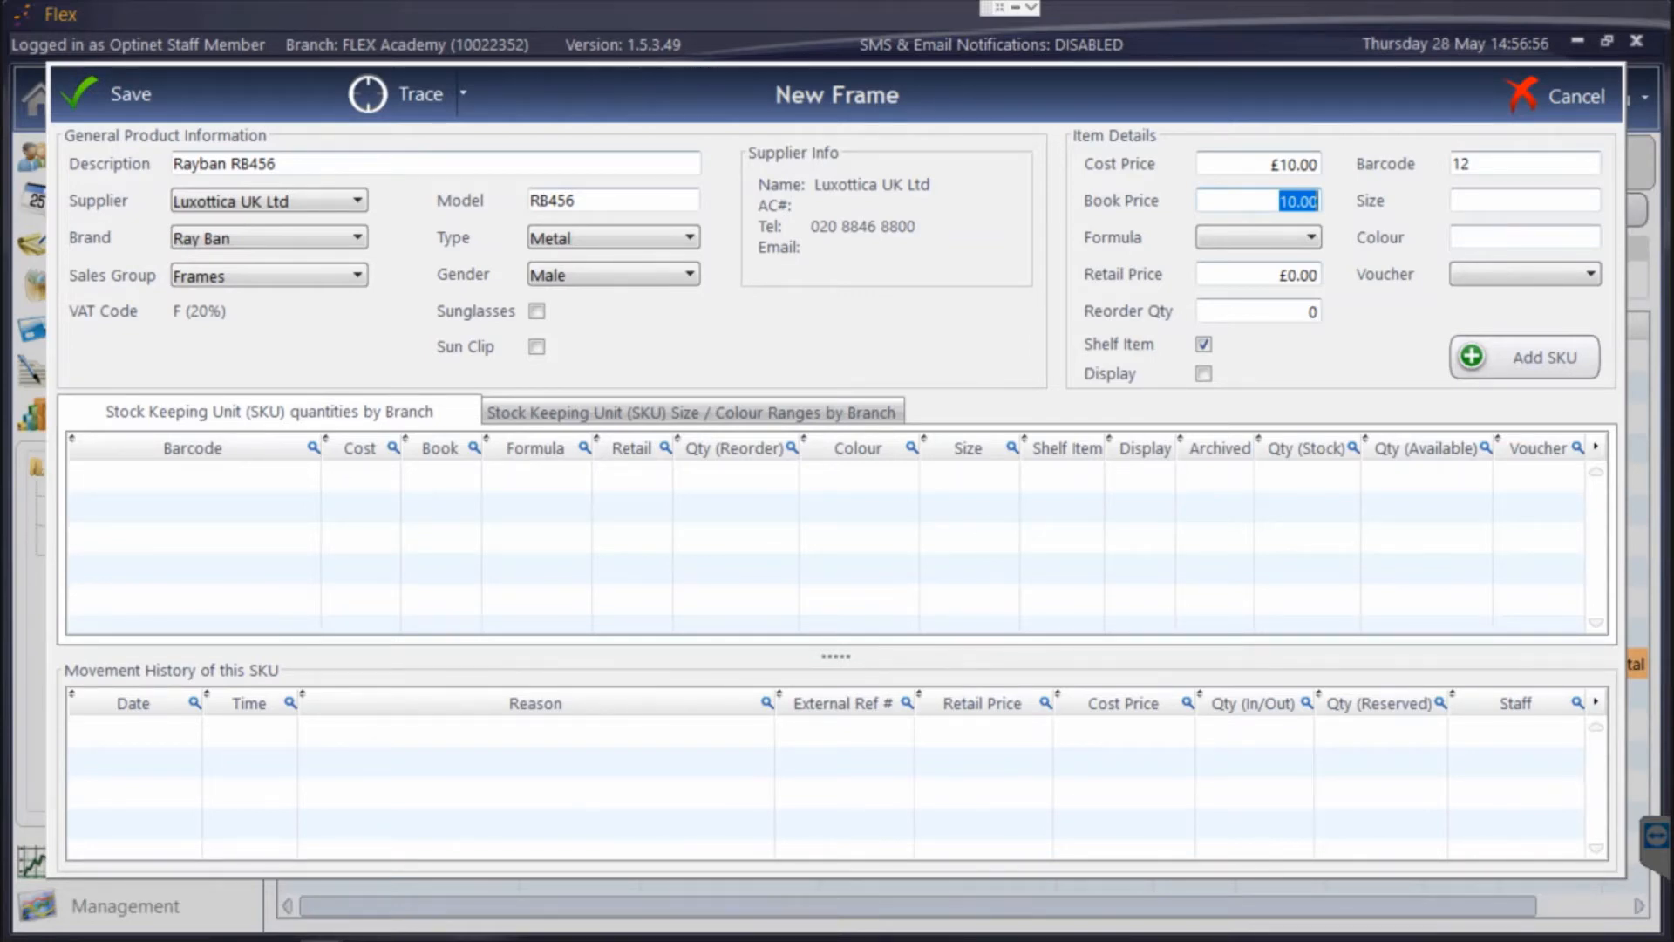
key("Tab")
type("99")
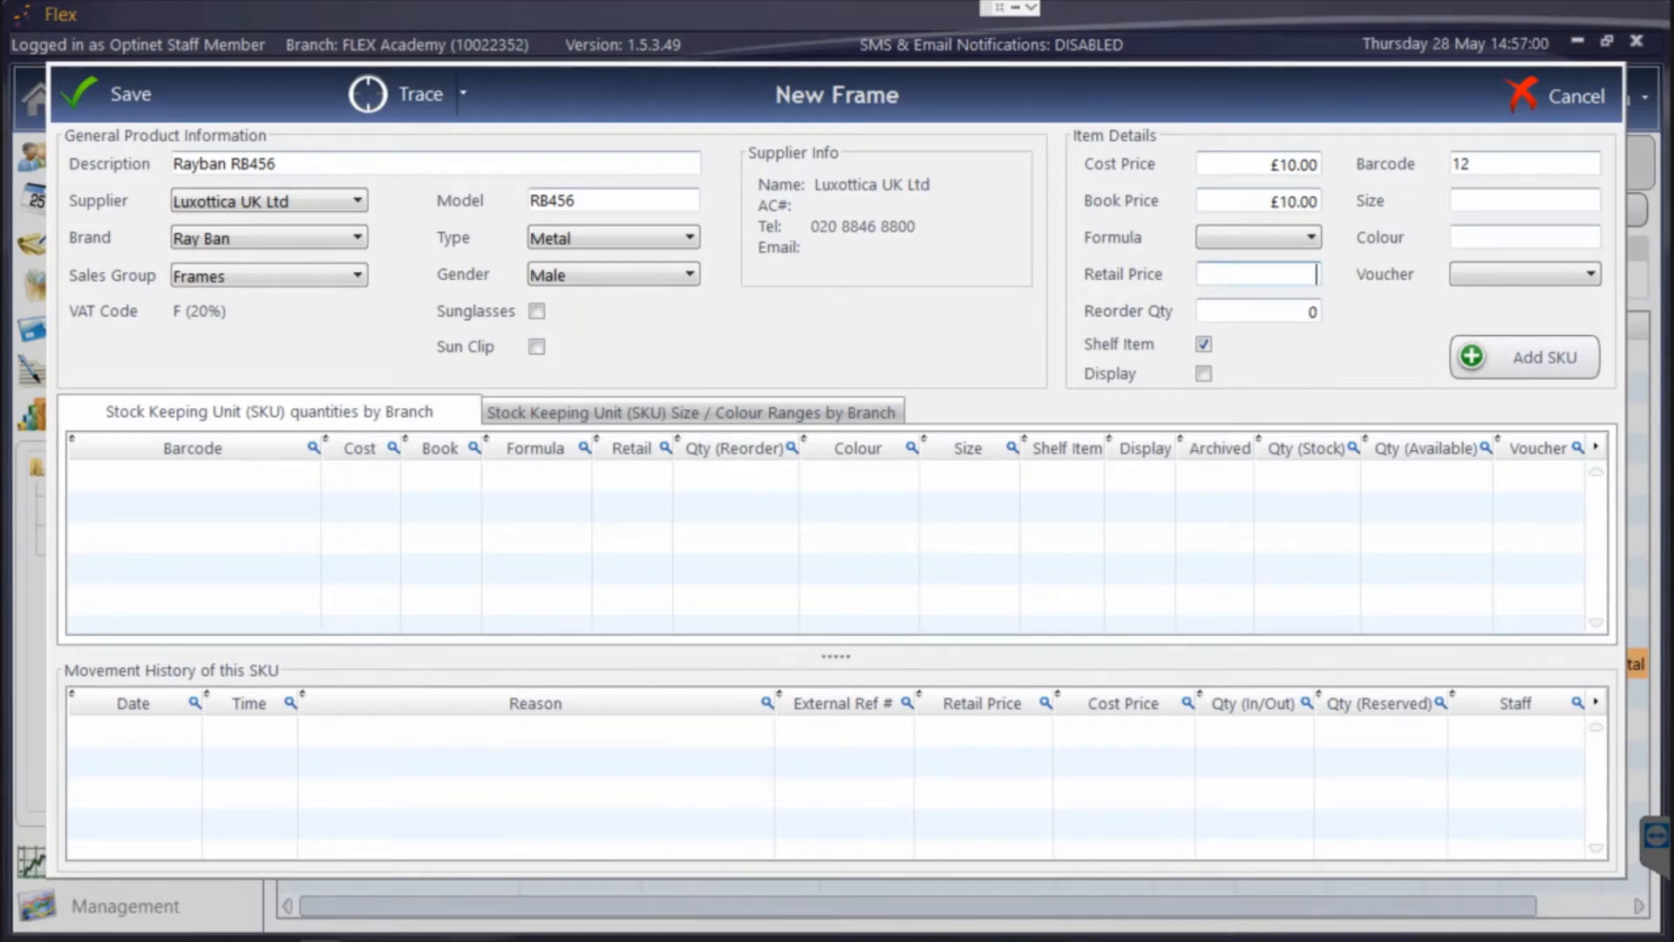
Try the COST x2 pricing formula on the frame and reset the formula to 0.
left_click(1295, 243)
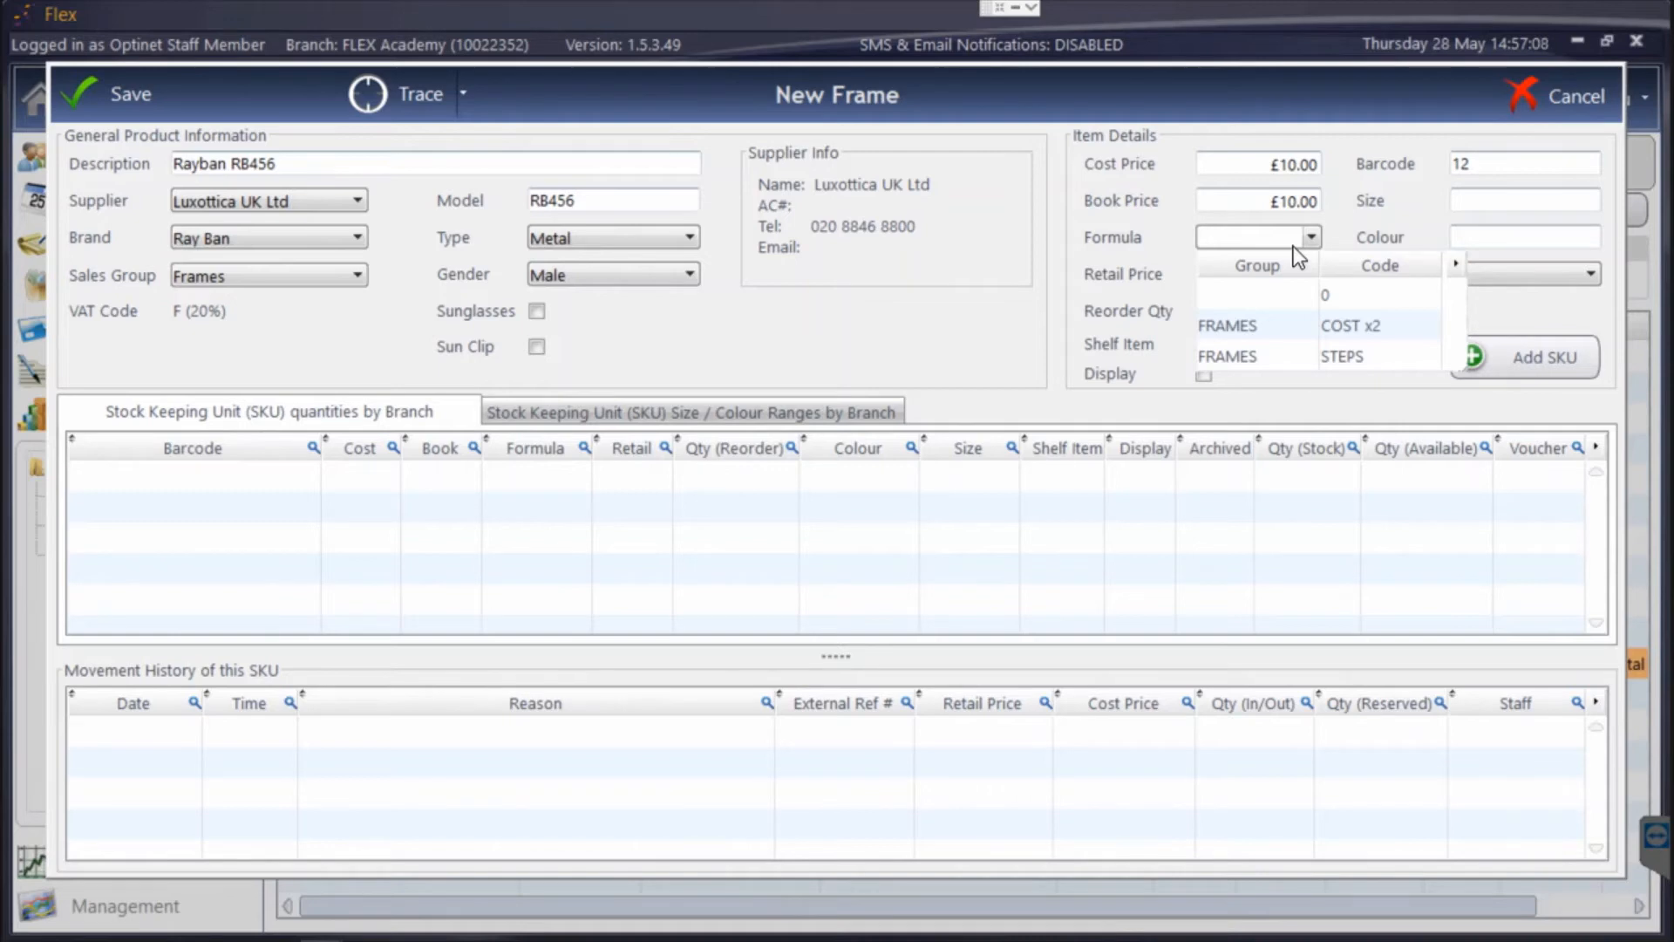
left_click(1306, 325)
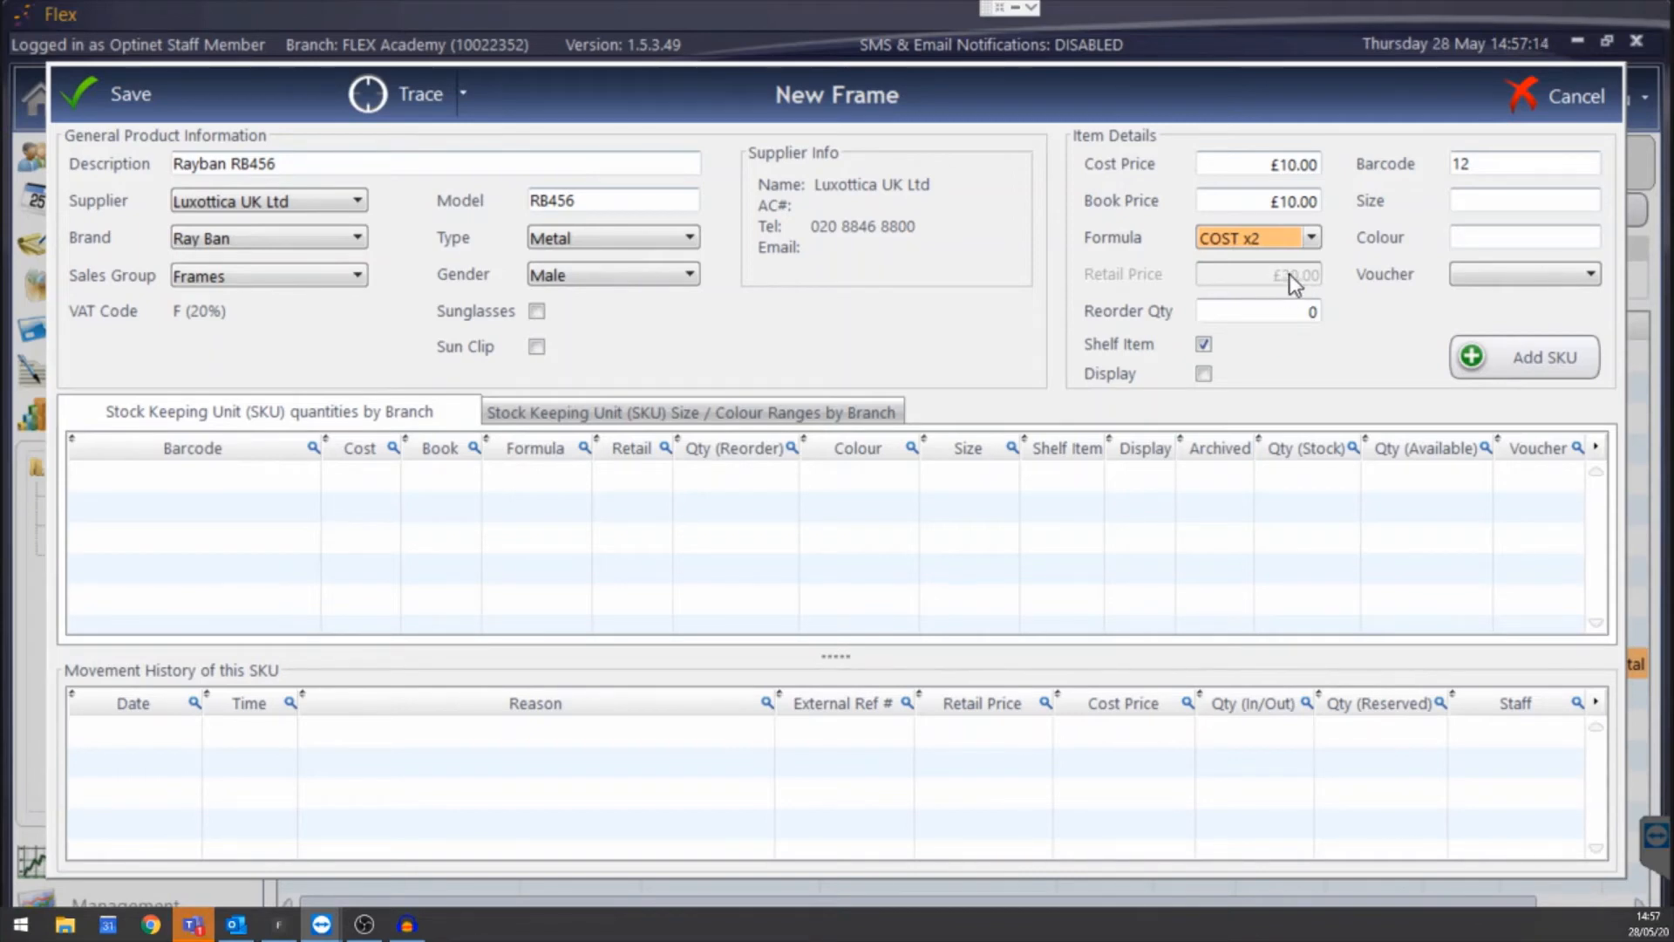
left_click(1301, 235)
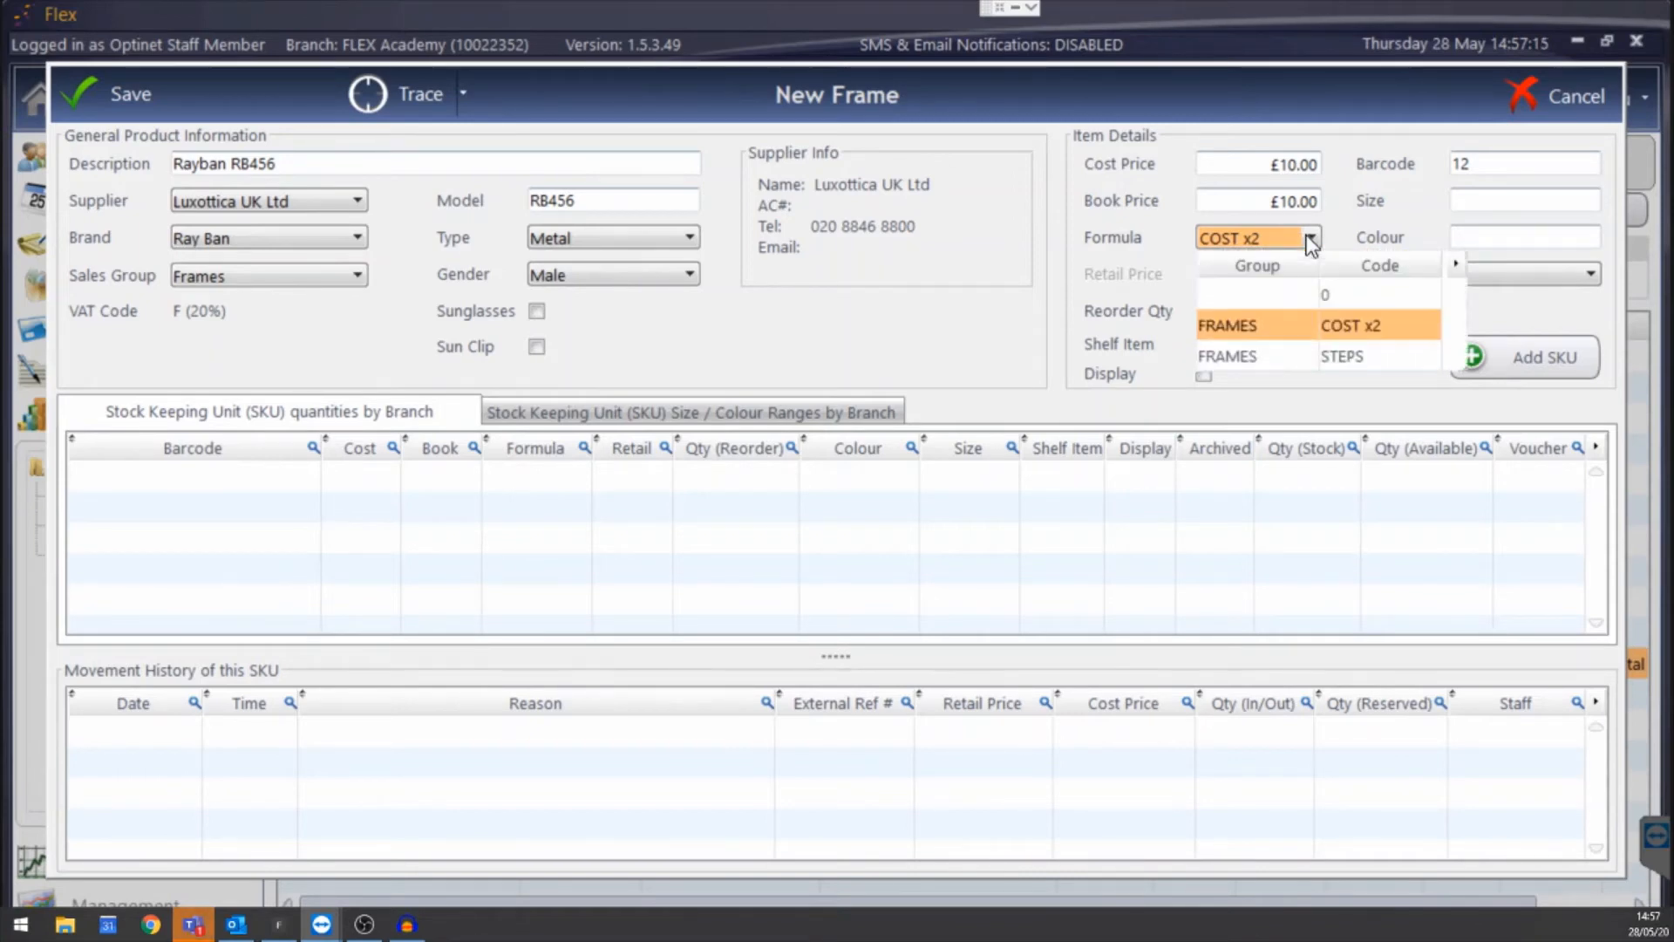
left_click(1315, 288)
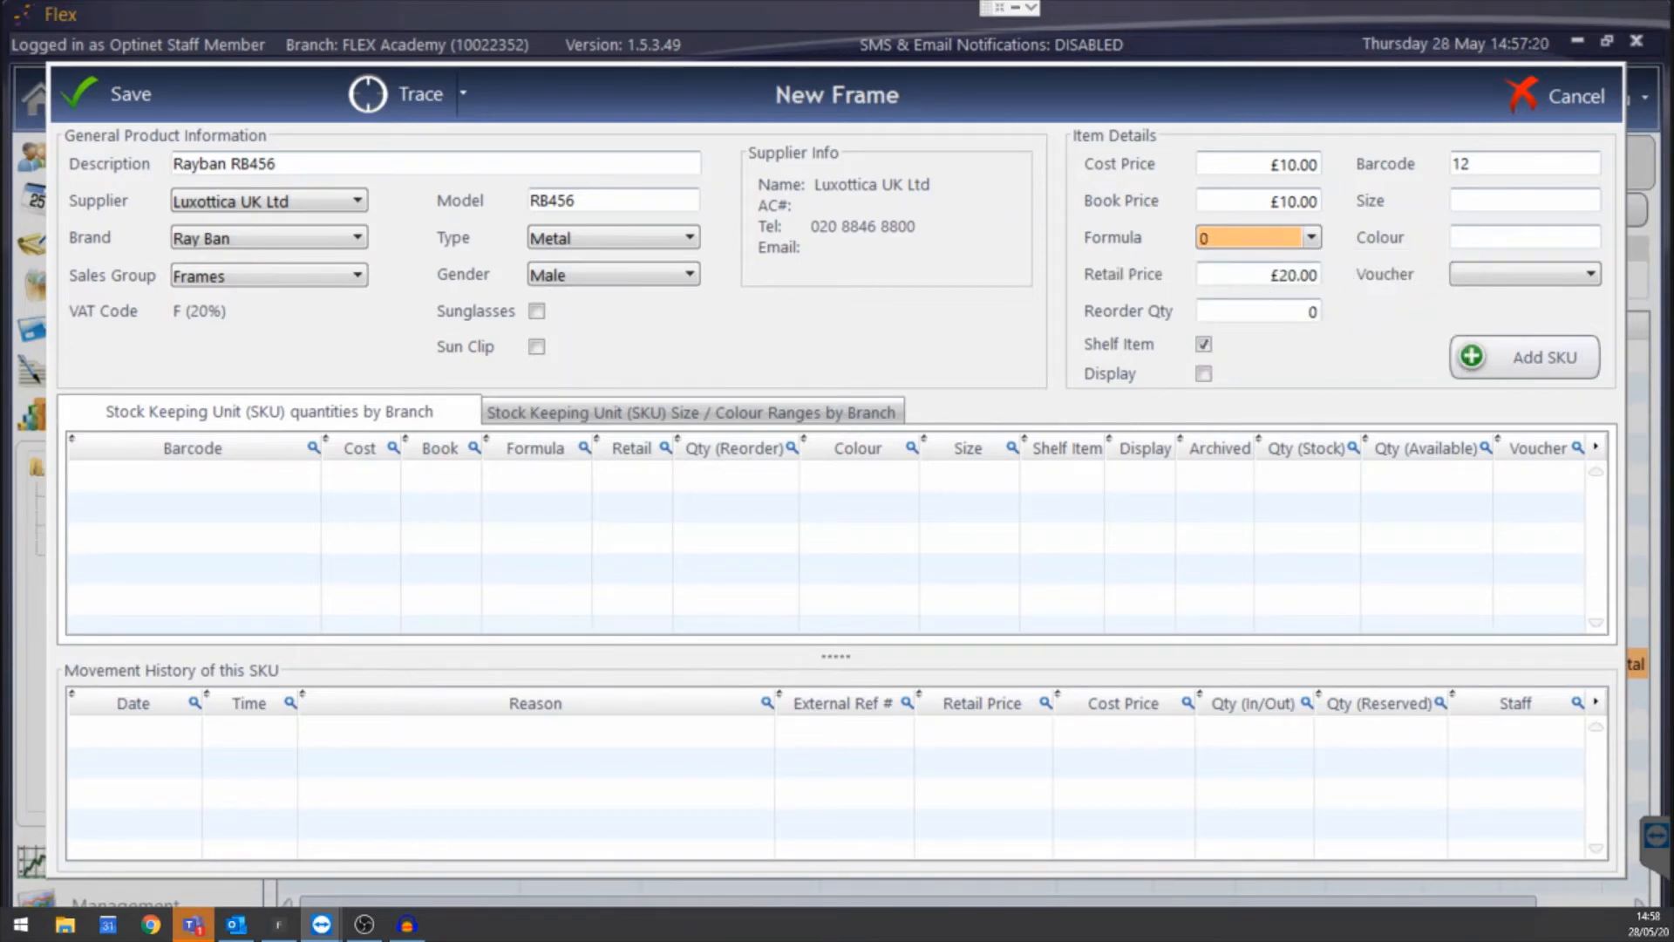
Apply the STEPS pricing formula to the frame's retail price.
left_click(1294, 275)
left_click(1290, 245)
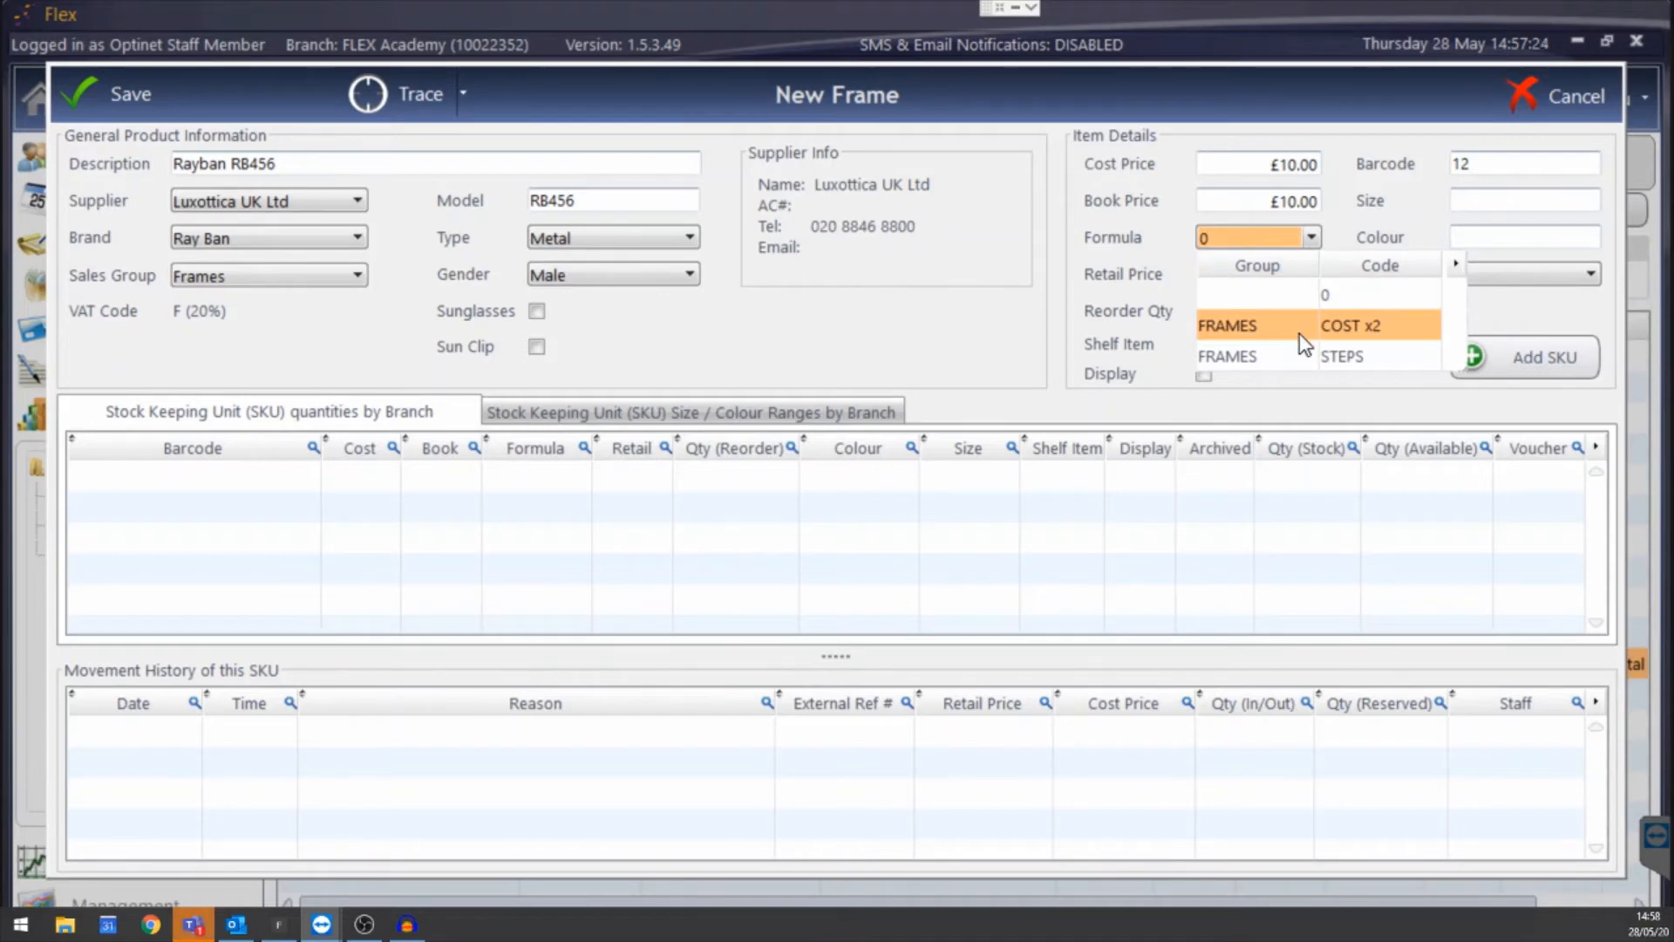
left_click(1367, 361)
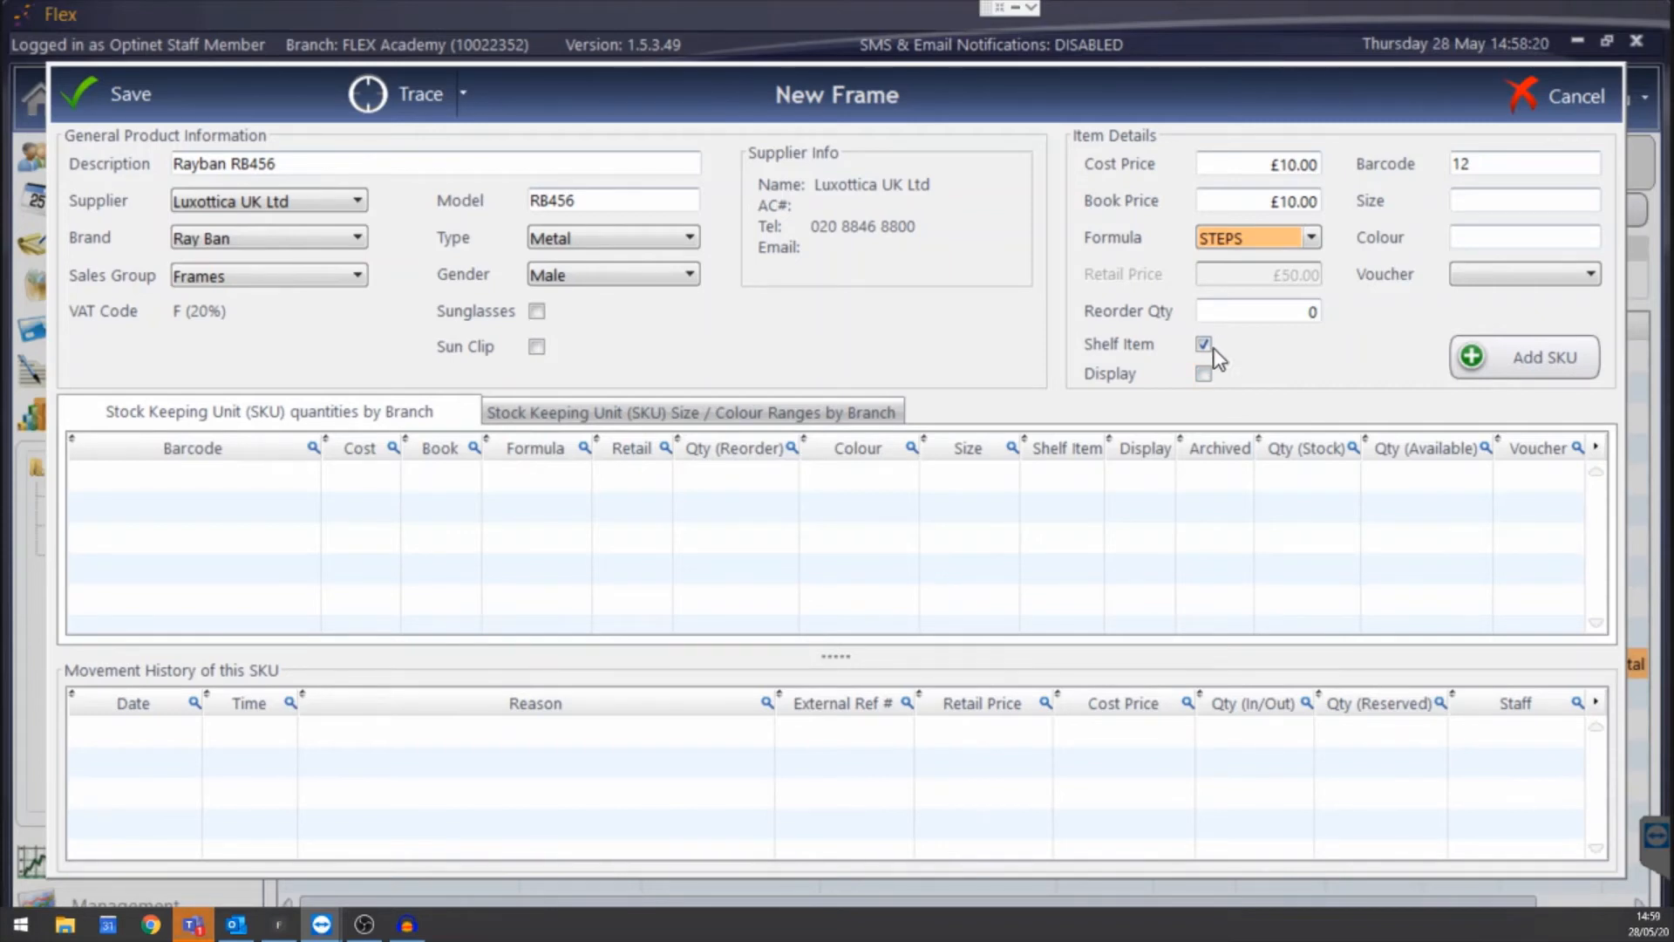
Set the frame's size to 55x19x145 and its colour to RED c4, leaving the voucher blank.
double_click(1461, 164)
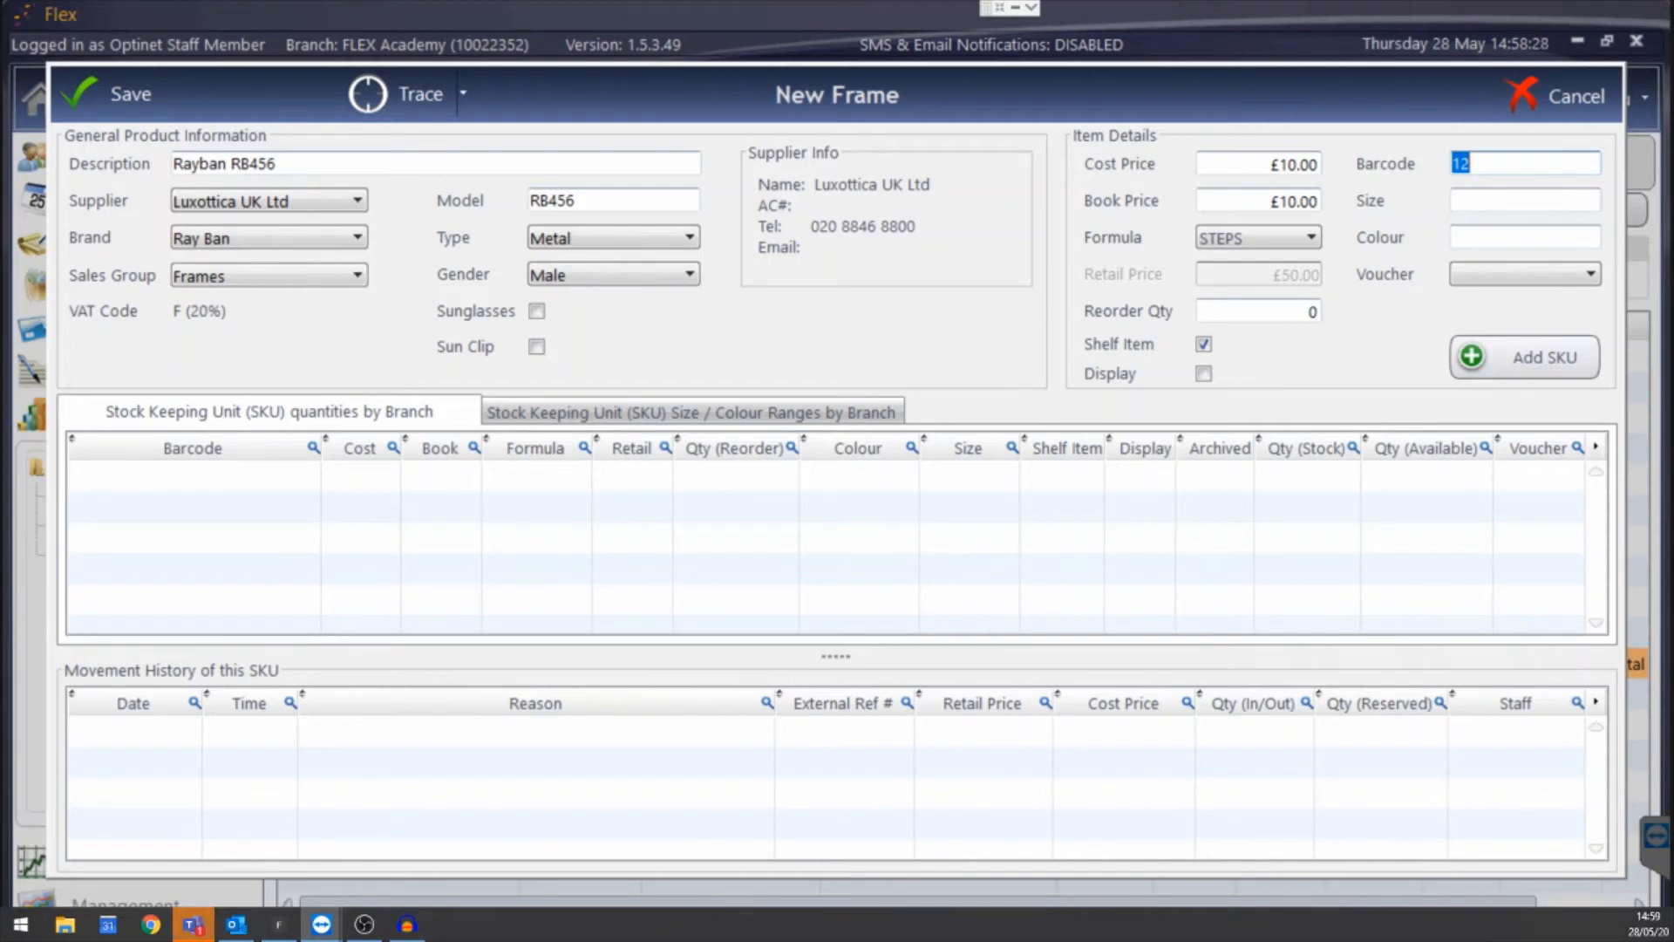
left_click(1522, 203)
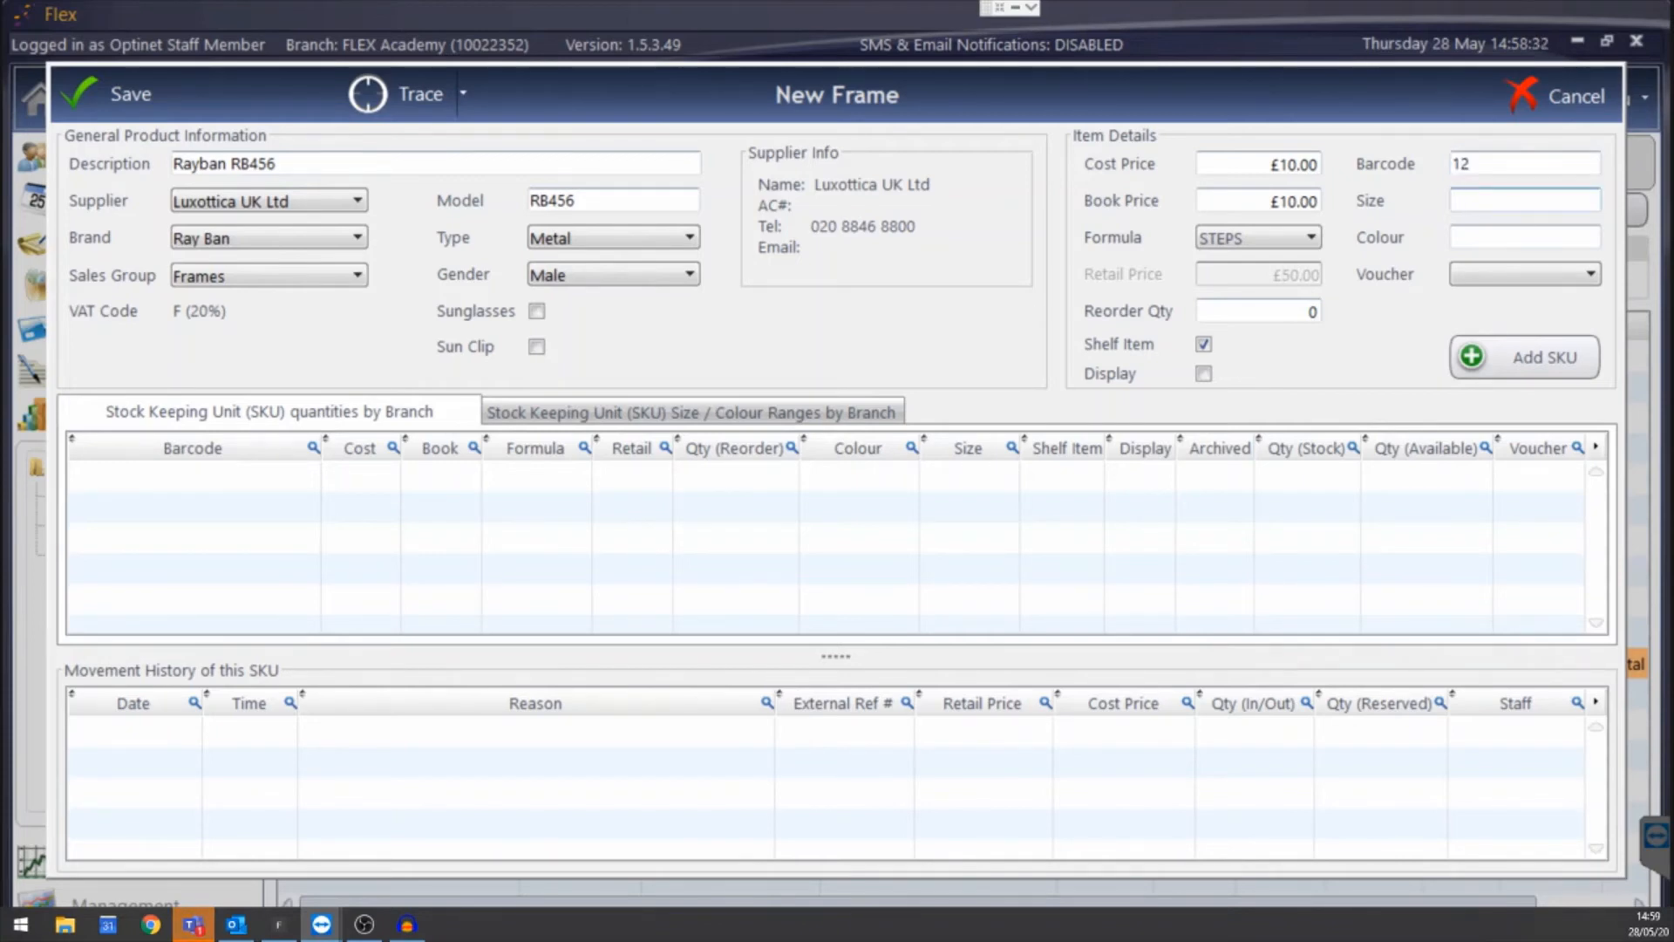
type("55x19x145")
left_click(1516, 233)
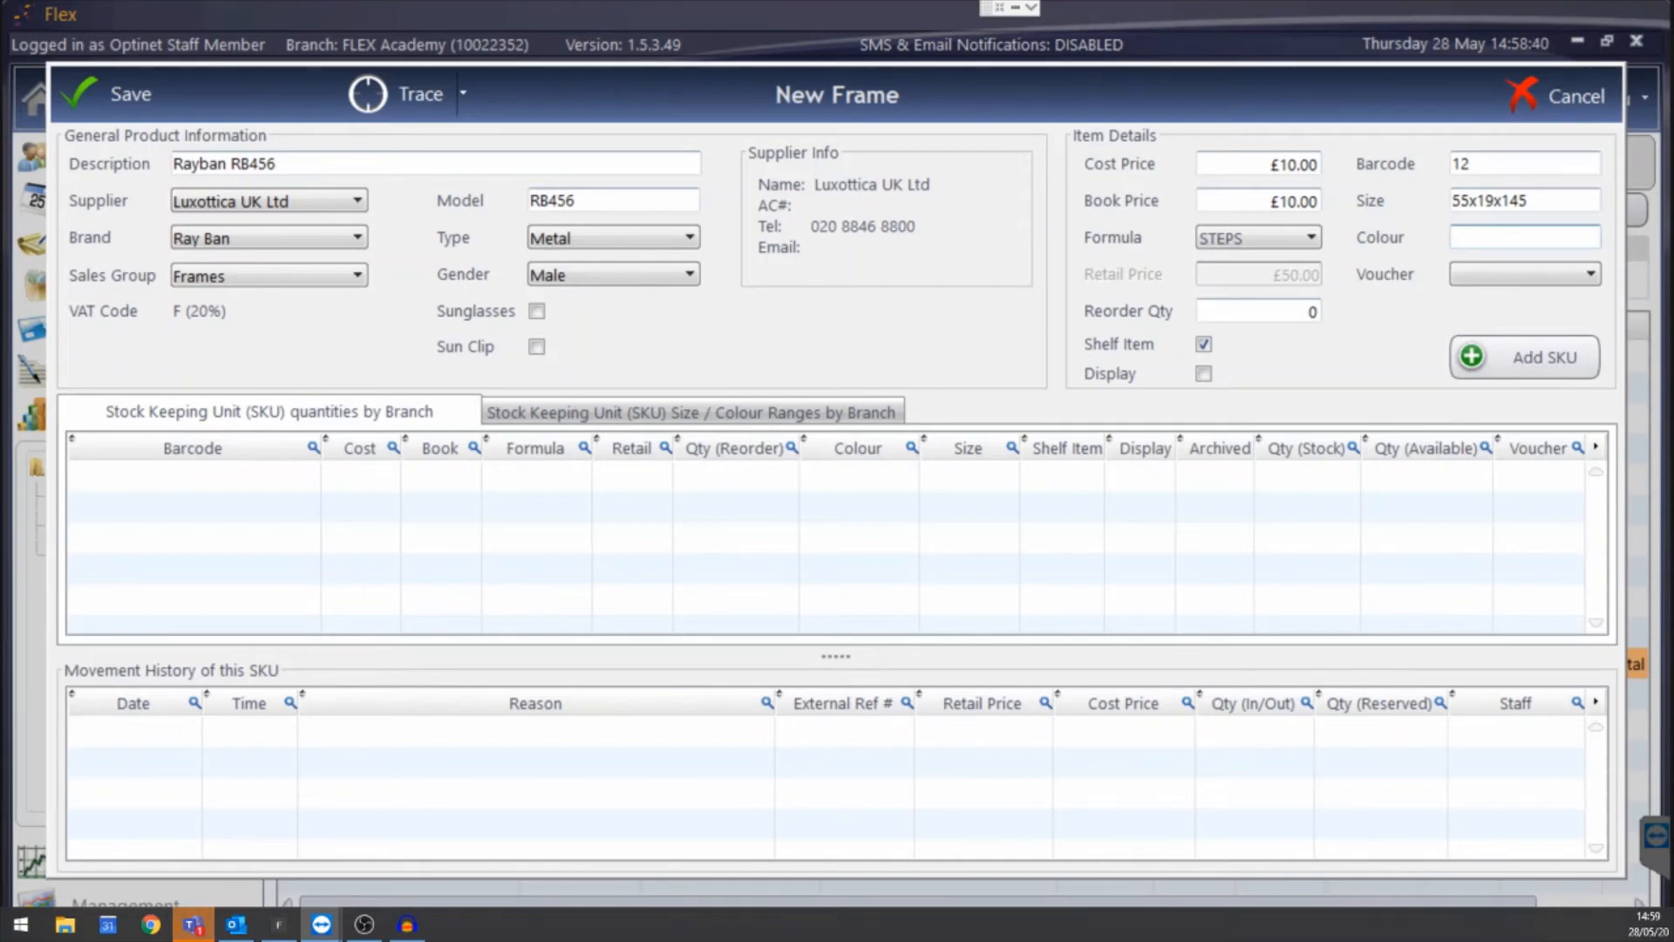
type("RED c4")
left_click(1489, 277)
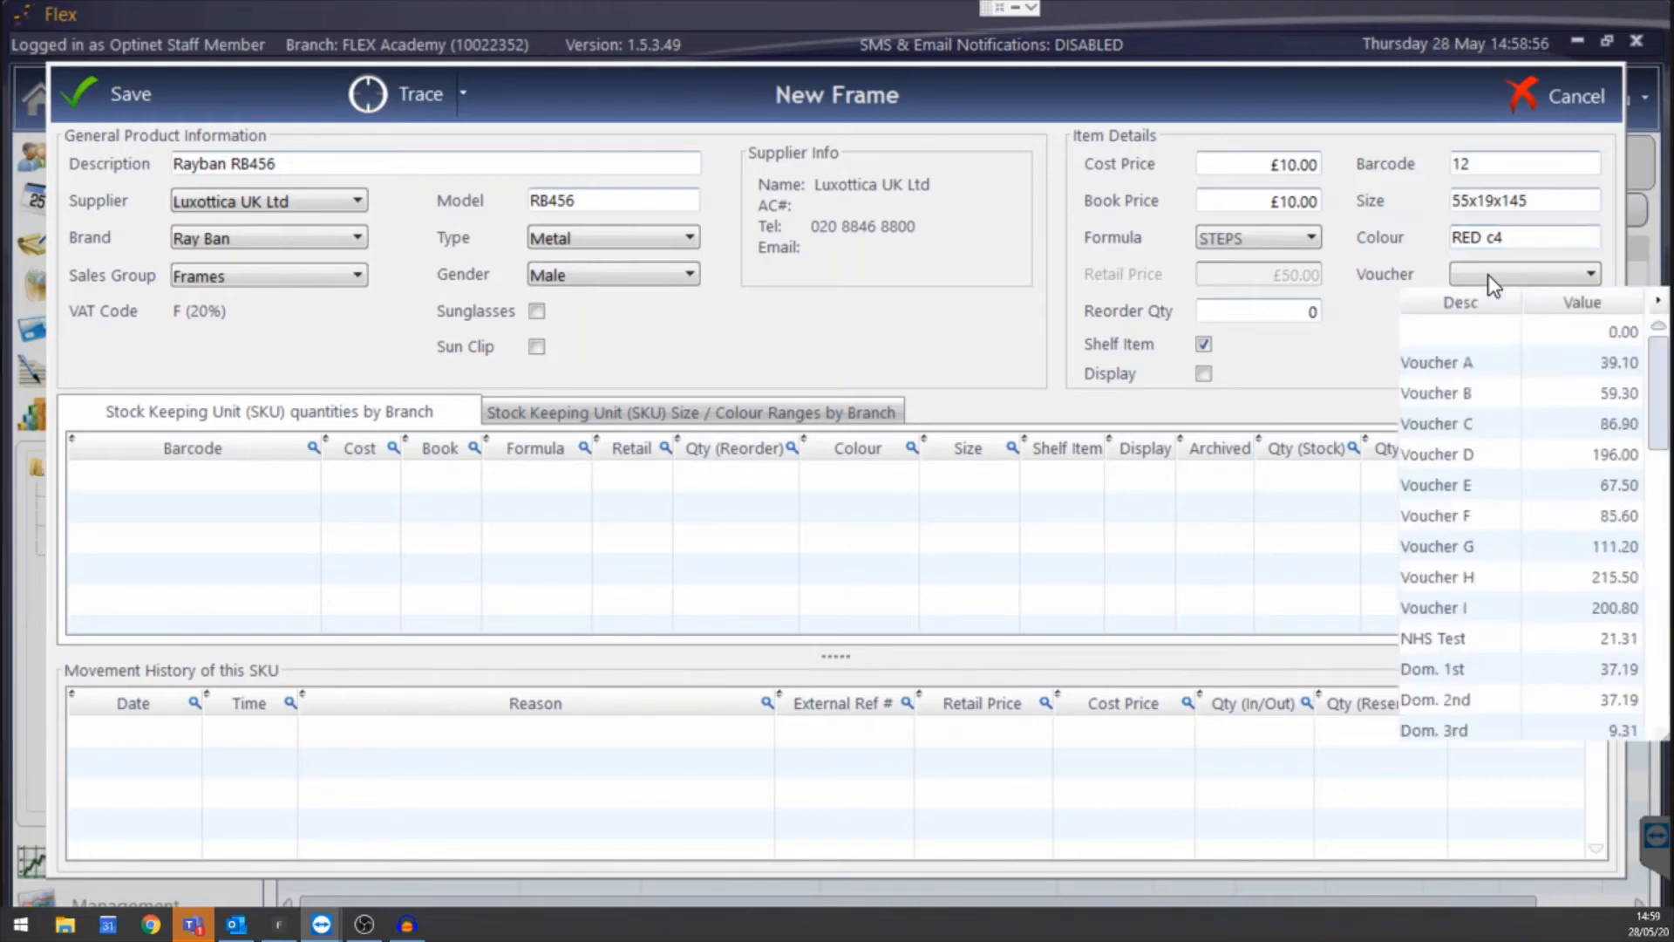
left_click(1453, 286)
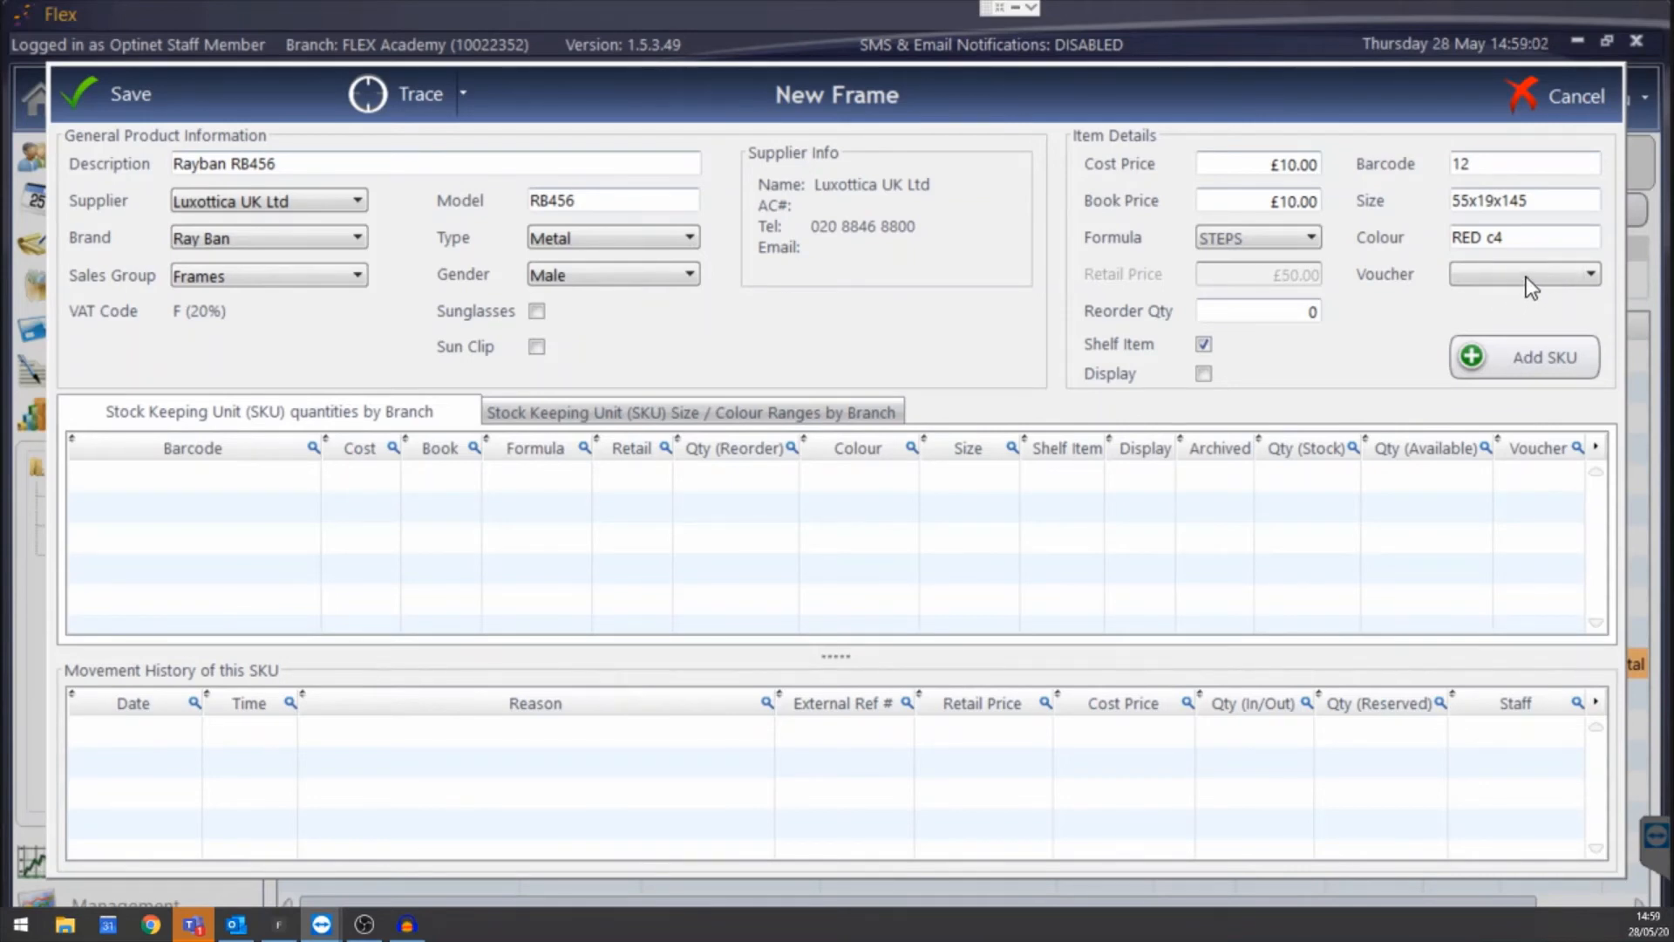
Add the SKU with a blank delivery reference and a quantity of 3 for the FLEX Academy branch.
left_click(1556, 364)
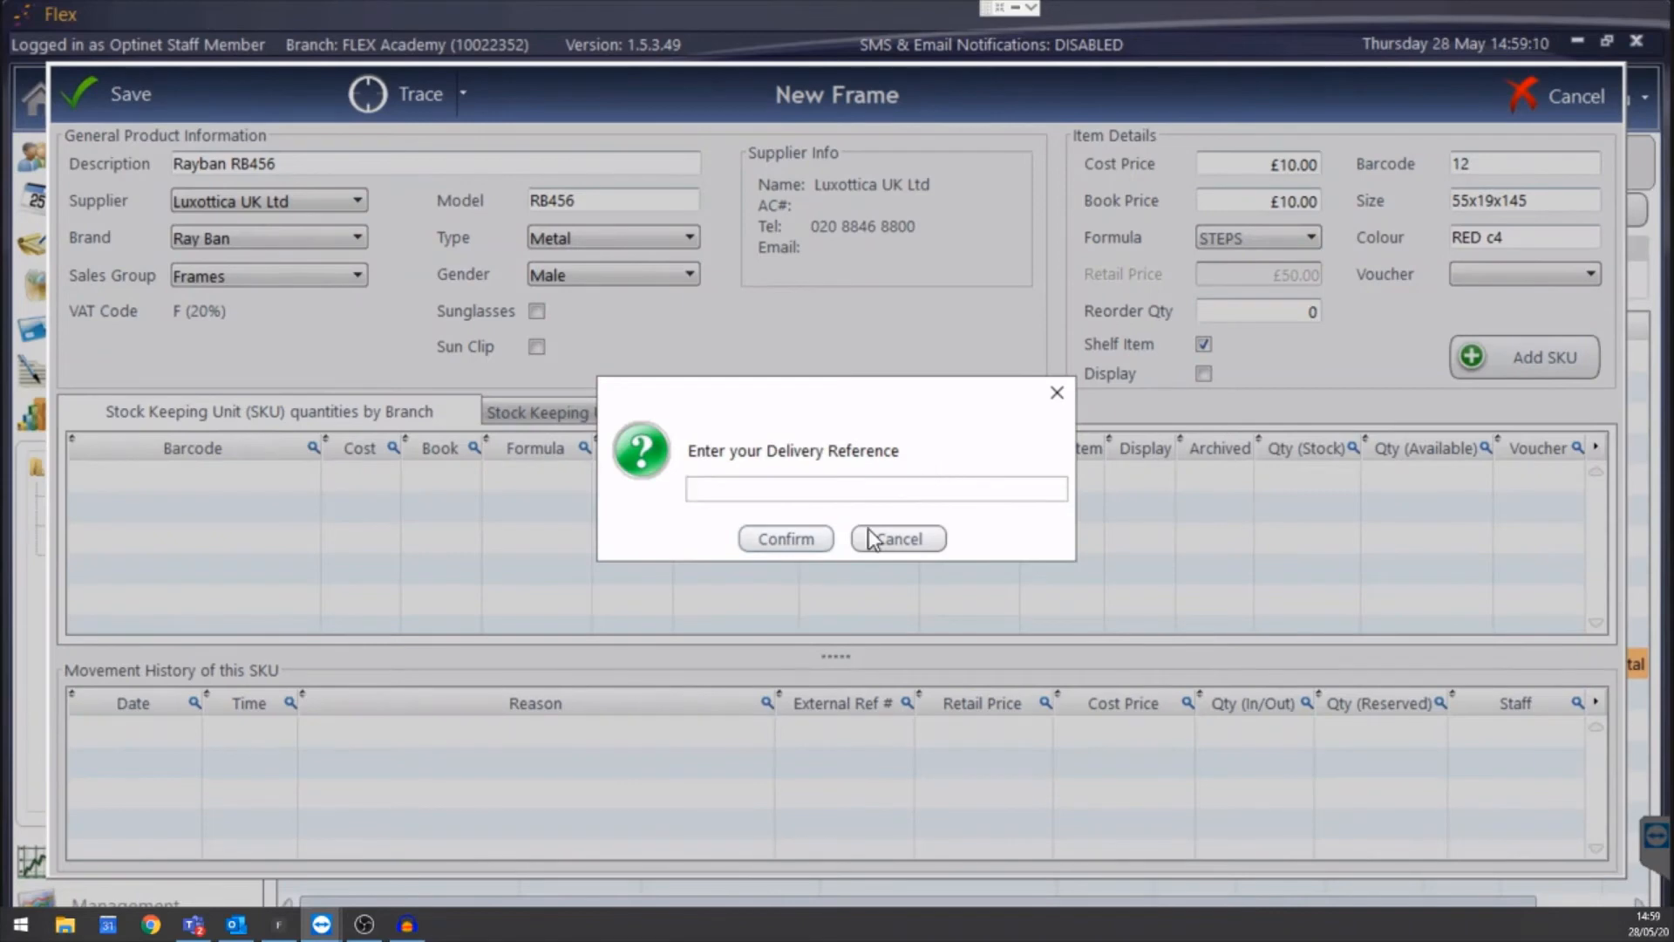
left_click(812, 542)
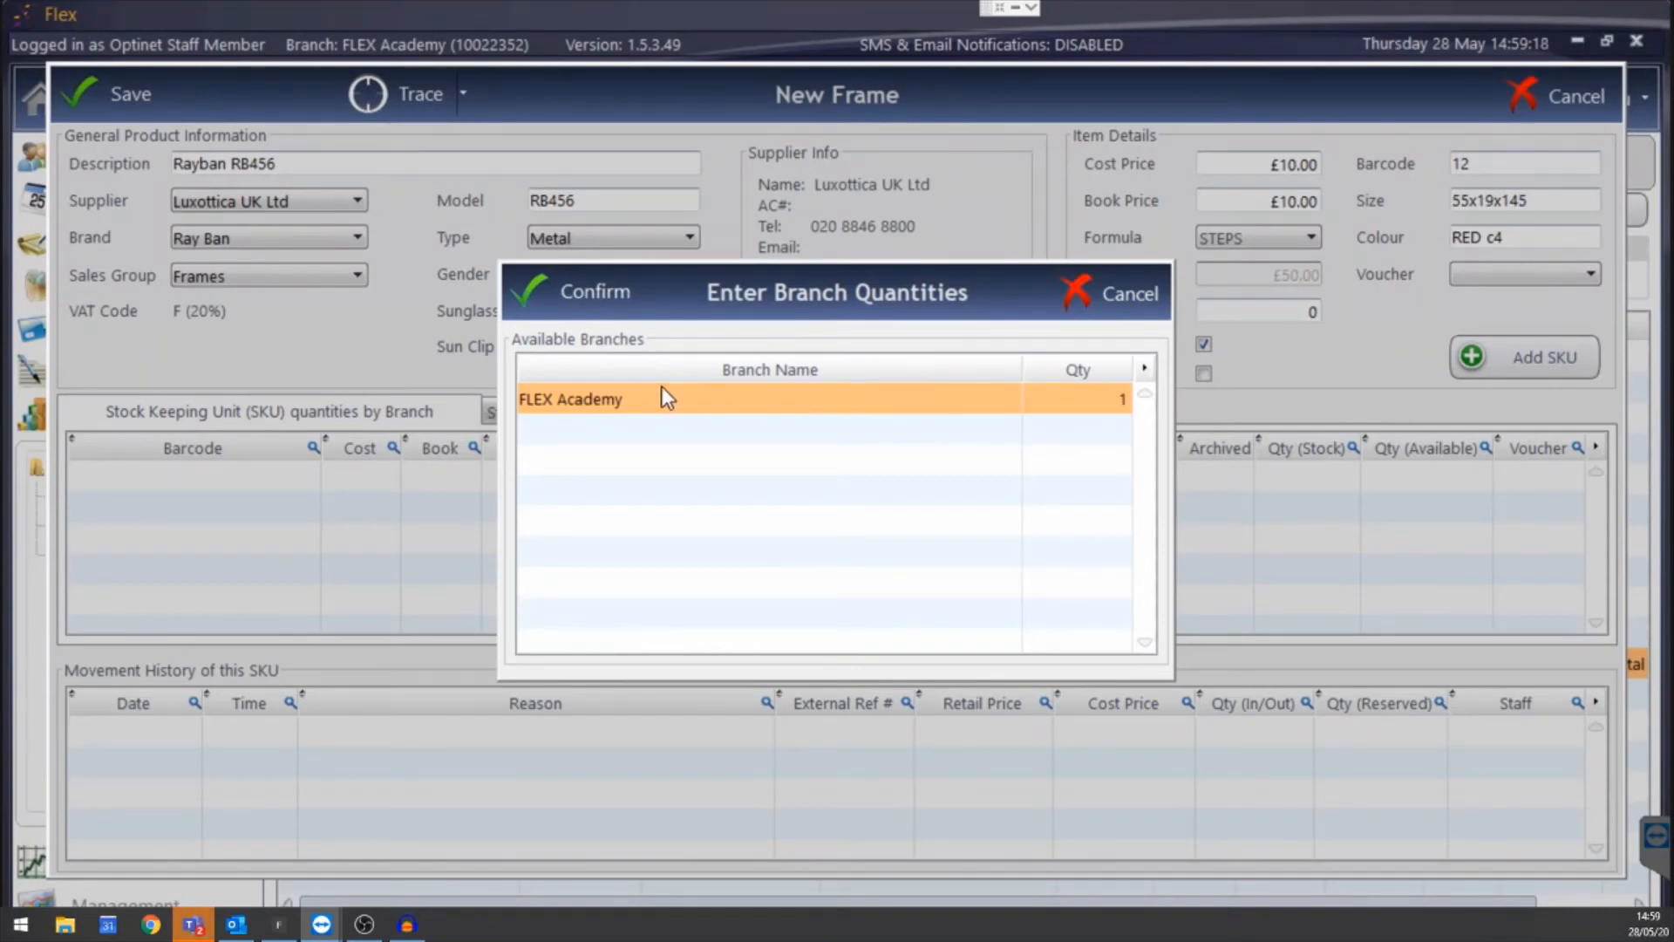
left_click(1125, 409)
type("3")
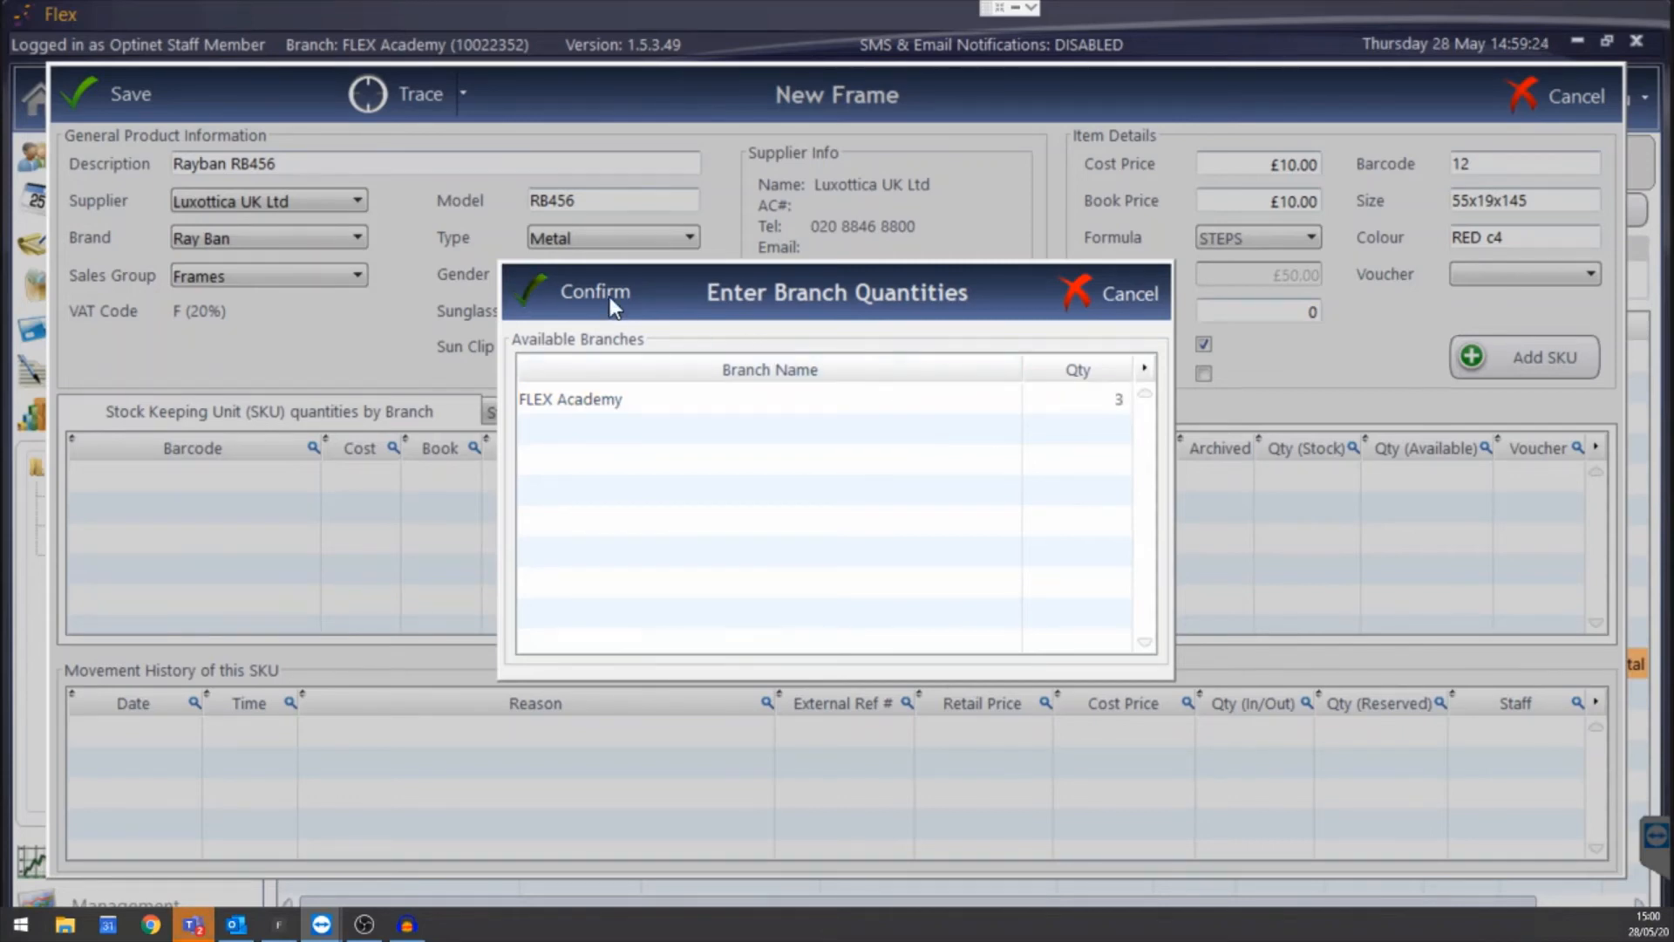
left_click(534, 292)
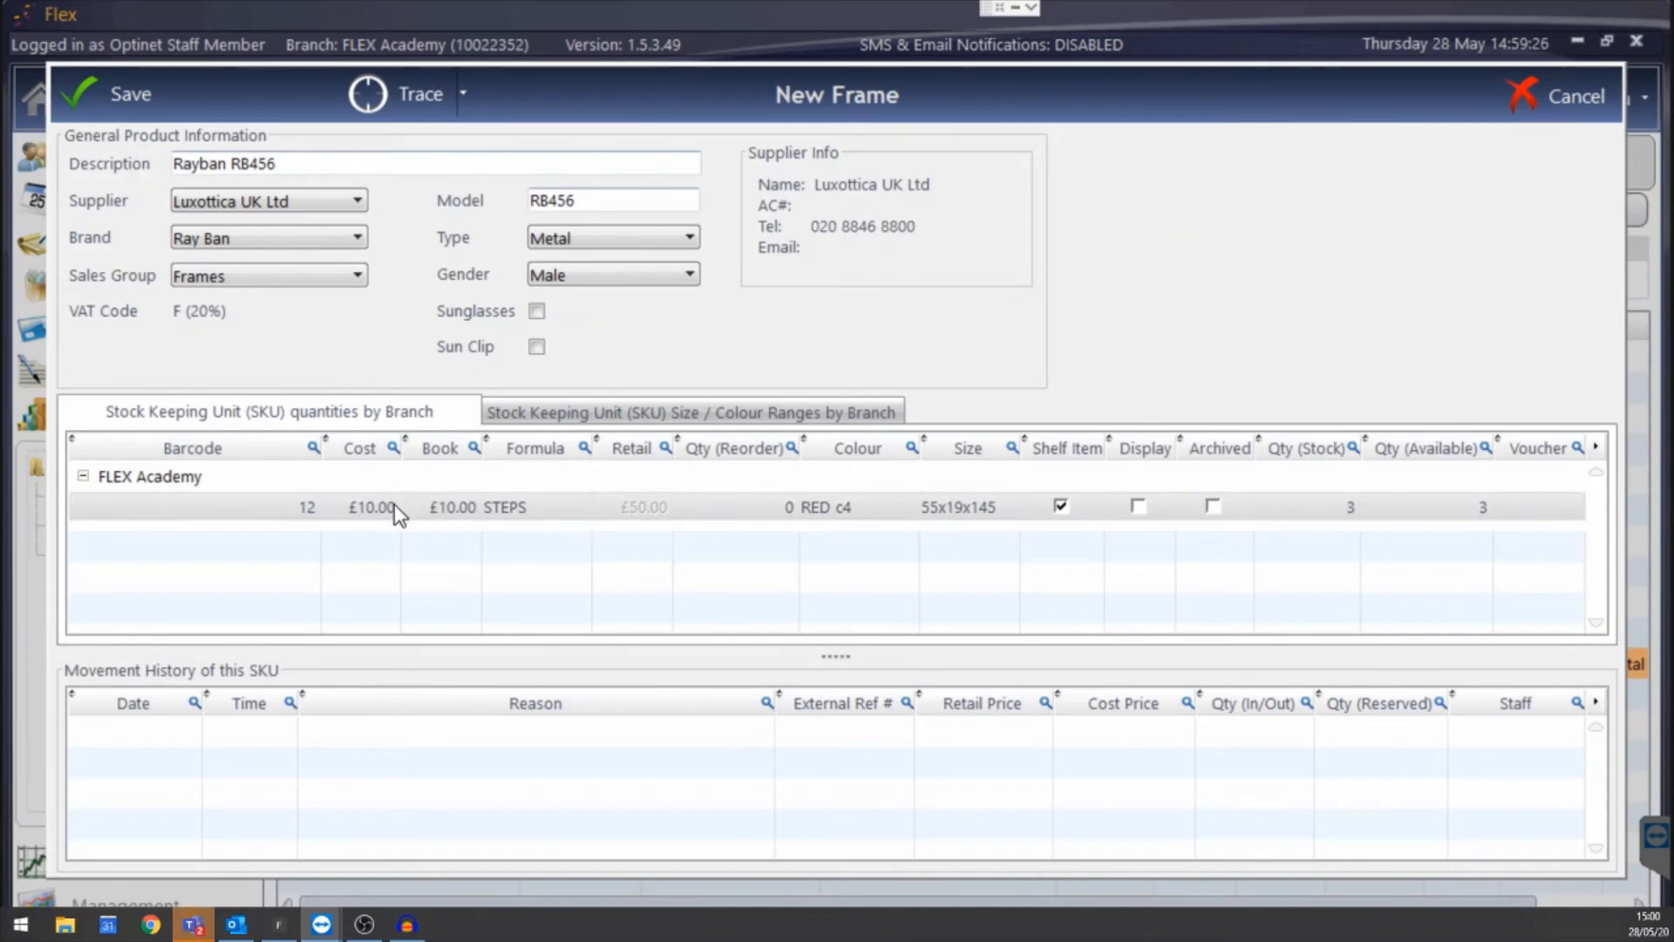
Check the new SKU's movement history, save the Rayban RB456 frame and clear the stock search filters.
left_click(420, 513)
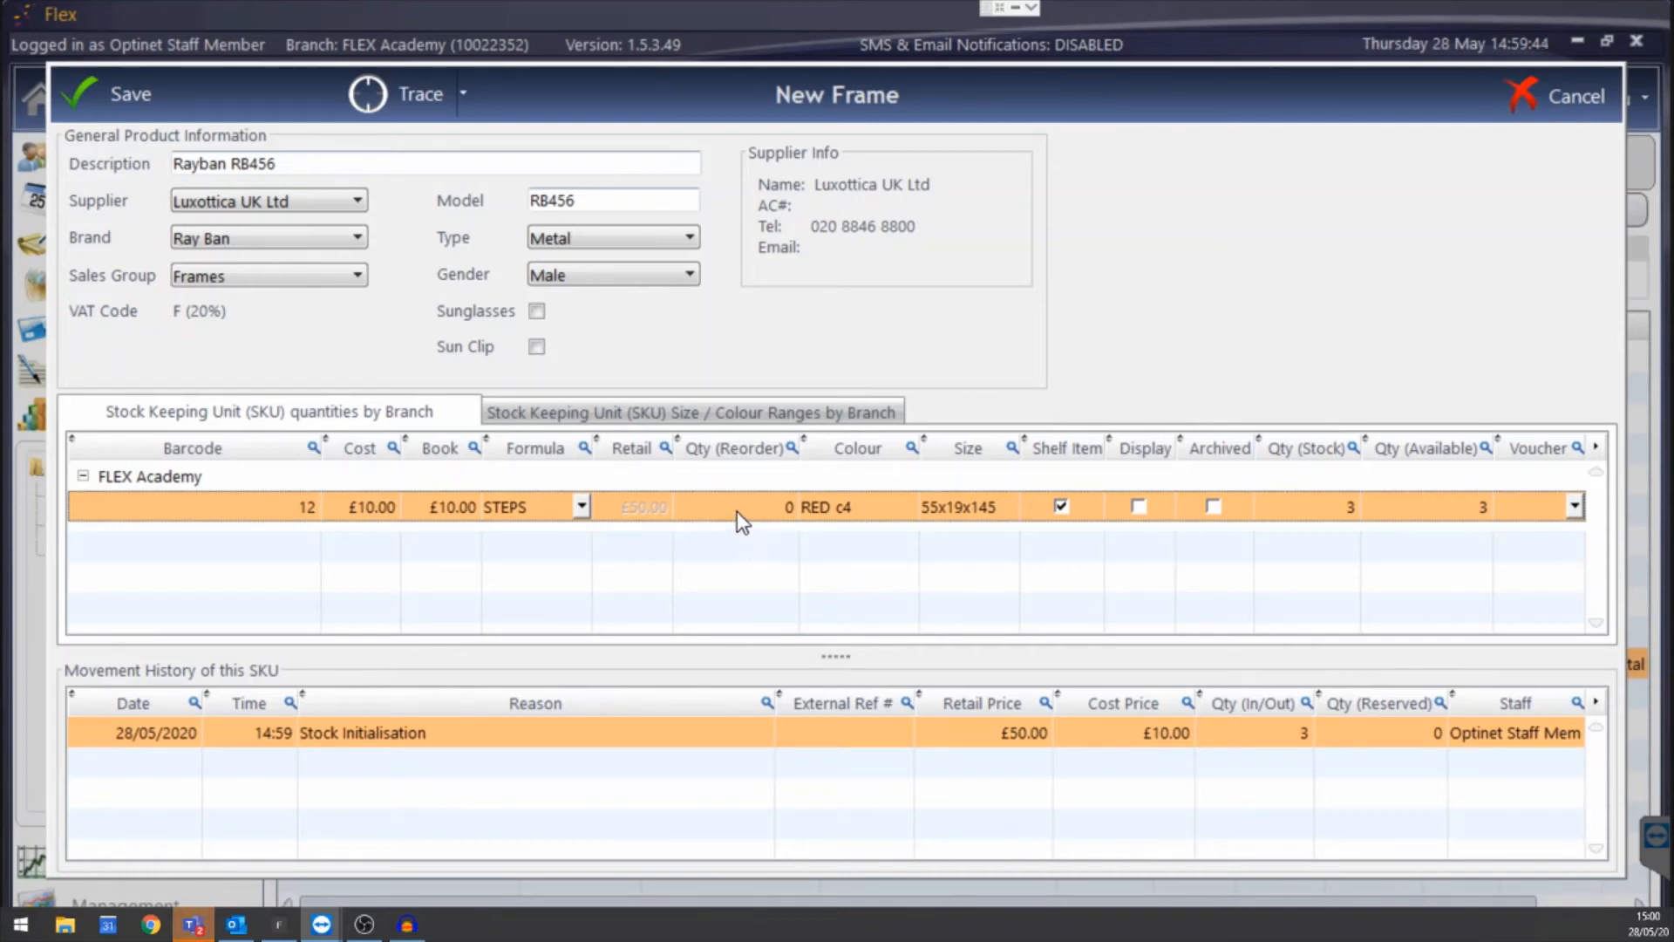
mouse_move(736, 513)
left_click(136, 89)
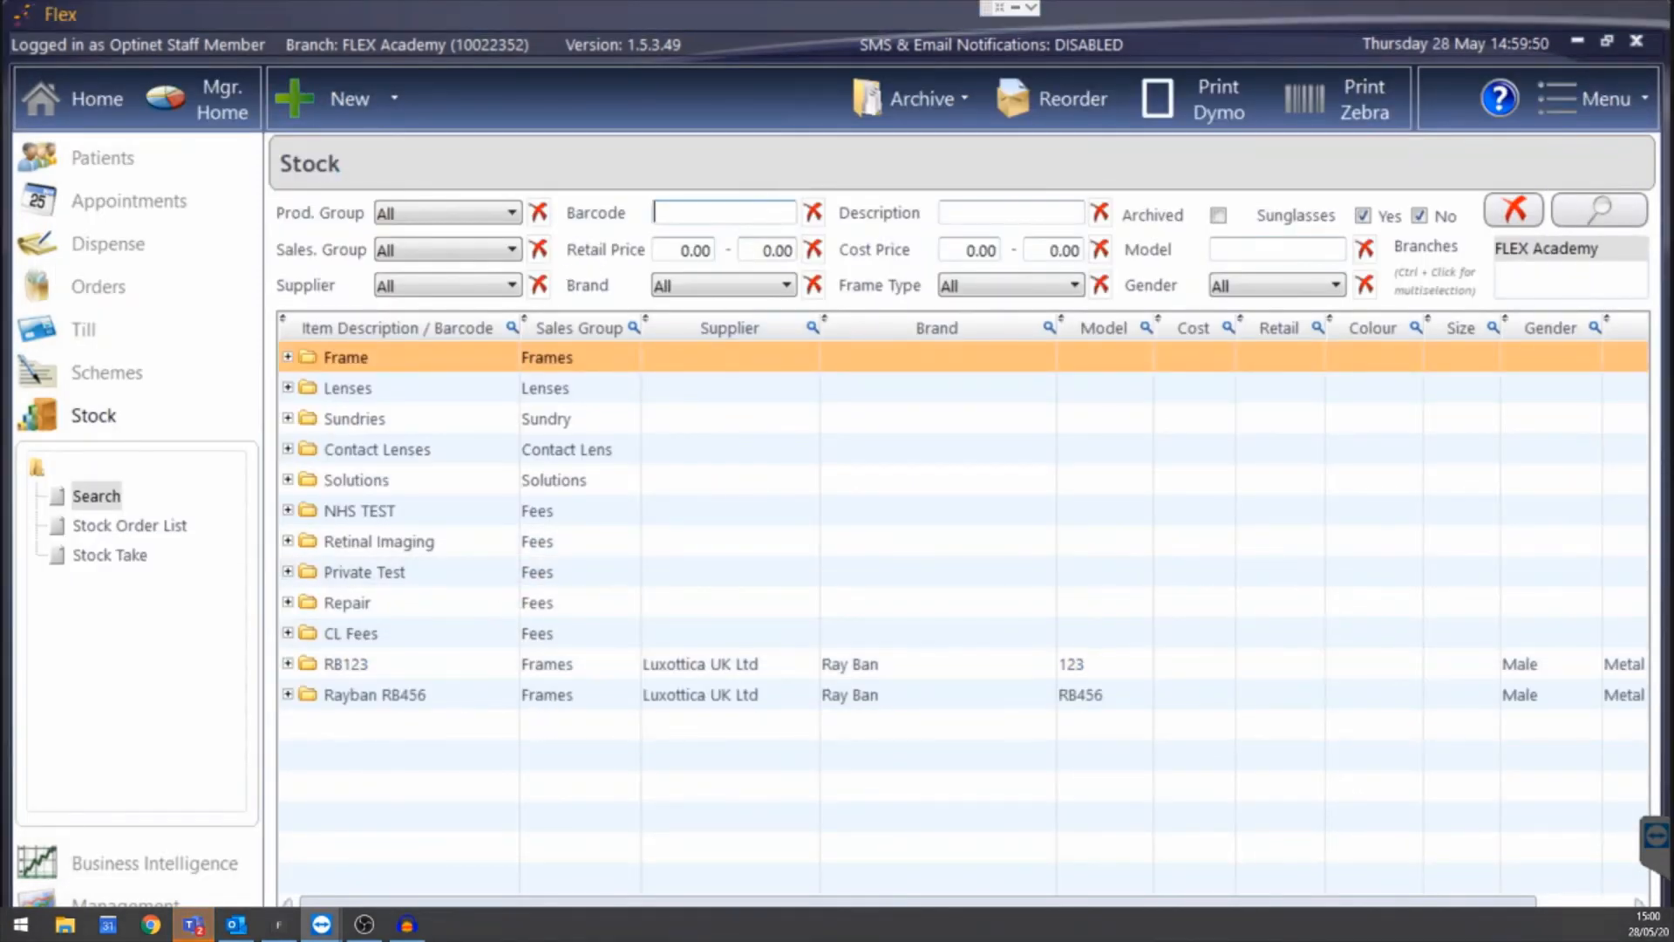
left_click(1520, 215)
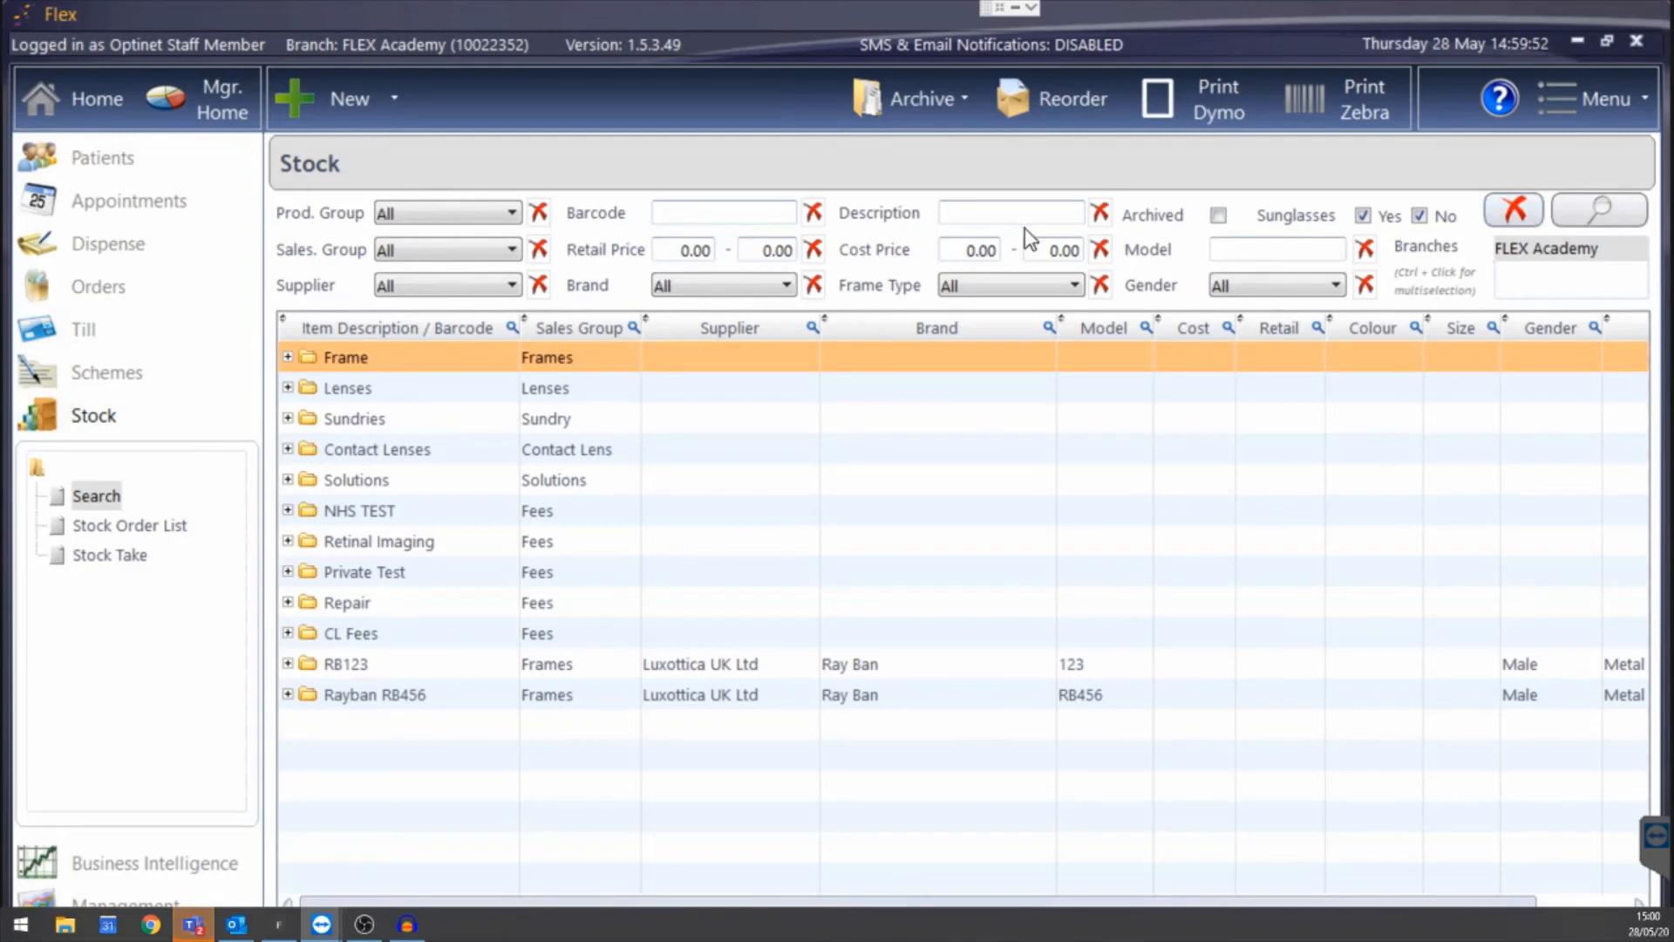
Reopen the Rayban RB456 frame and change its SKU's size to 55x19x140 and colour to RED c5.
double_click(586, 697)
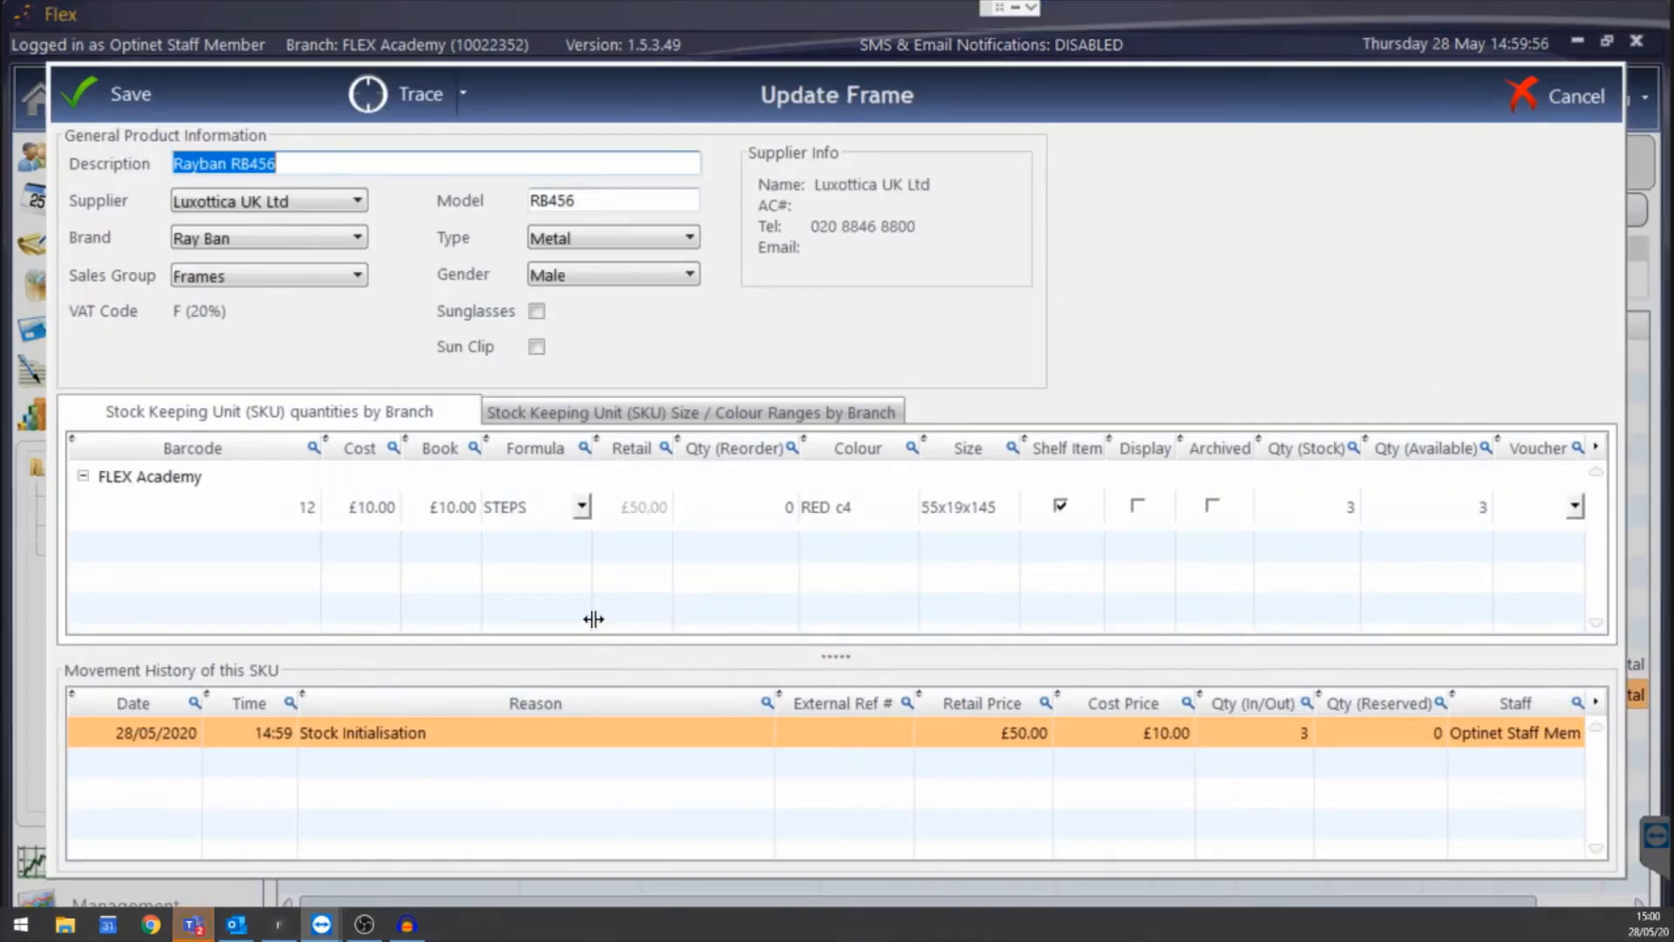
left_click(866, 515)
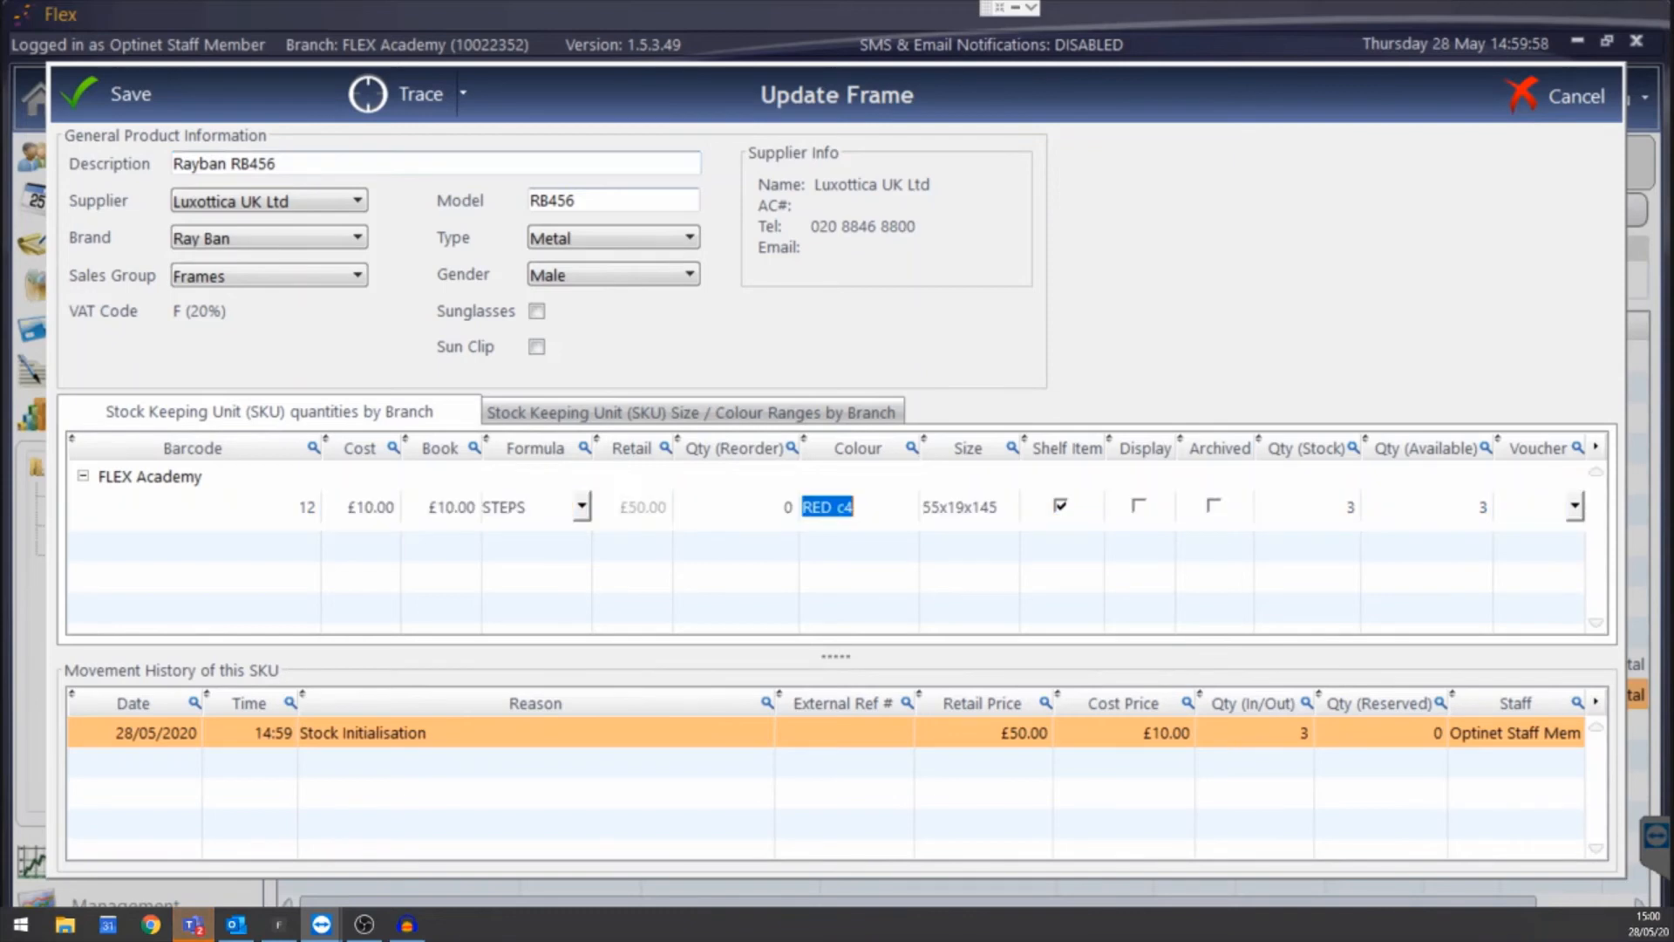
key("Tab")
key("End")
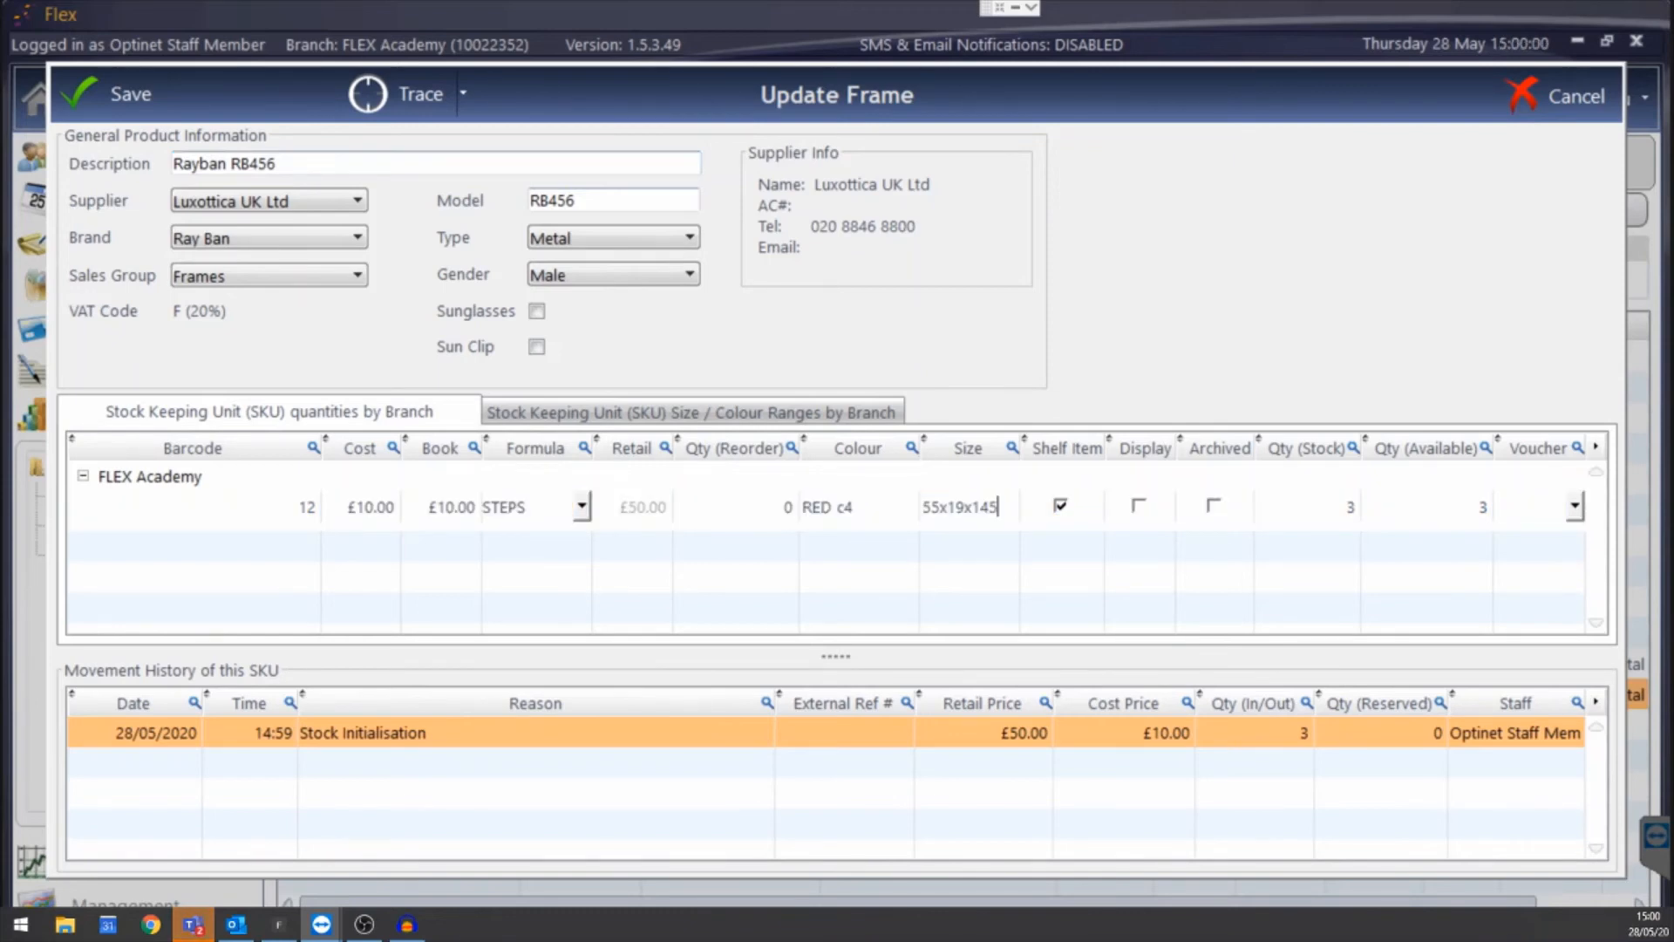
key("BackSpace")
type("0")
key("shift+Tab")
key("End")
key("BackSpace")
type("5")
left_click(652, 520)
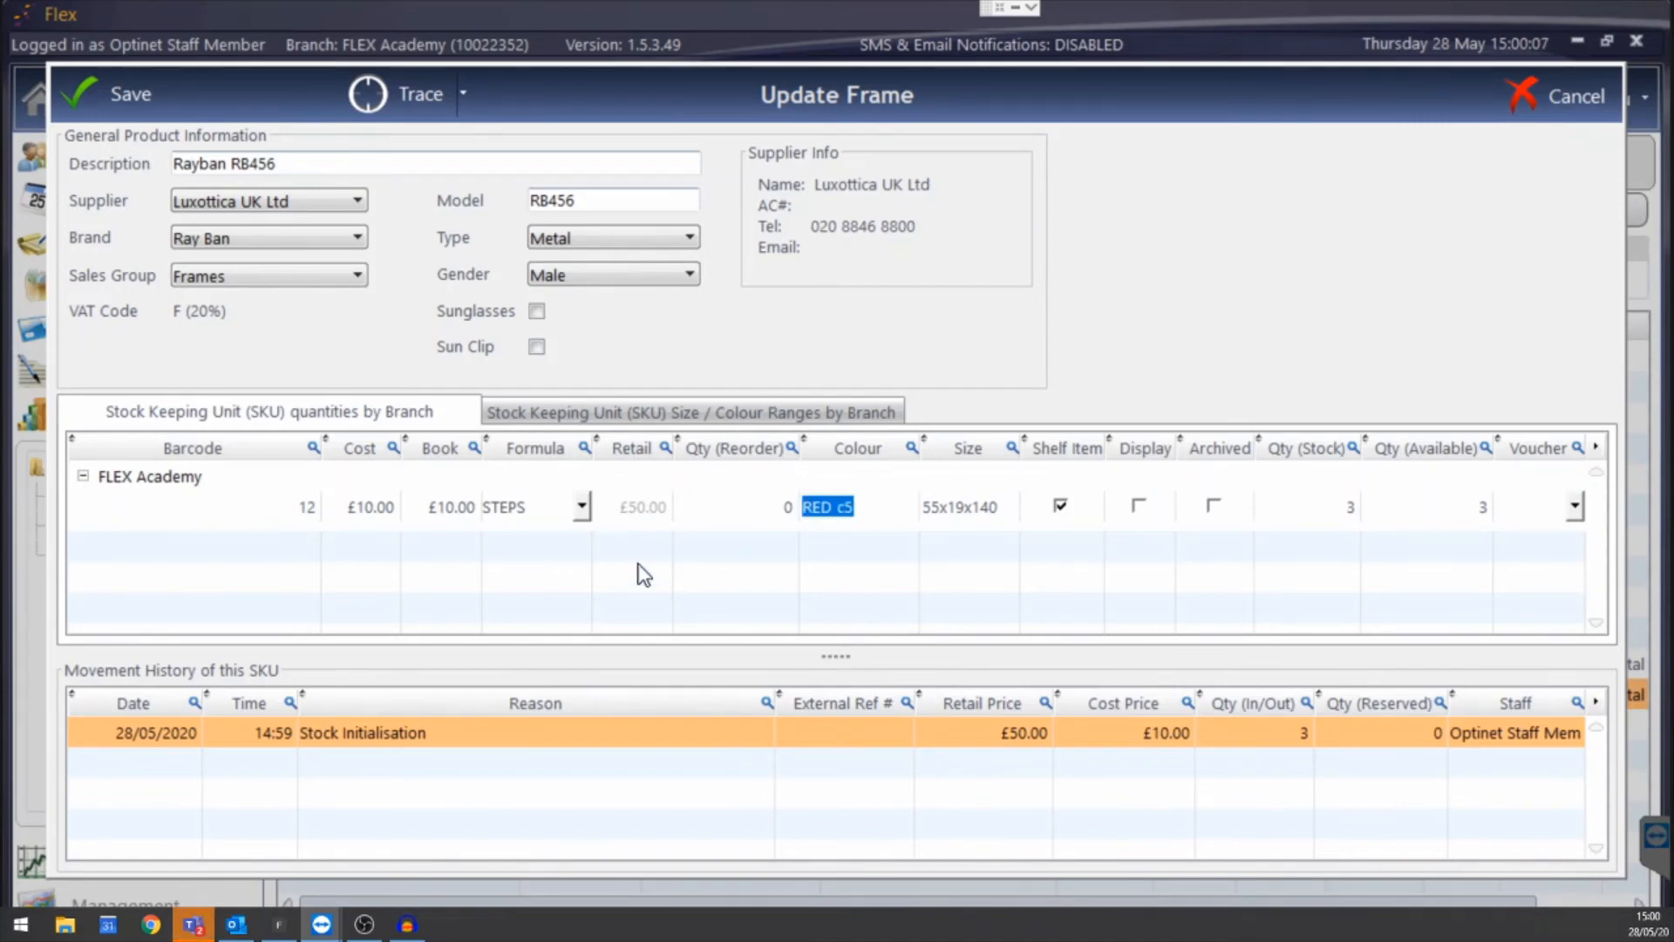
Create a new SKU from the RED c5 one with colour BLUE c6 and add it with a blank delivery reference.
right_click(802, 504)
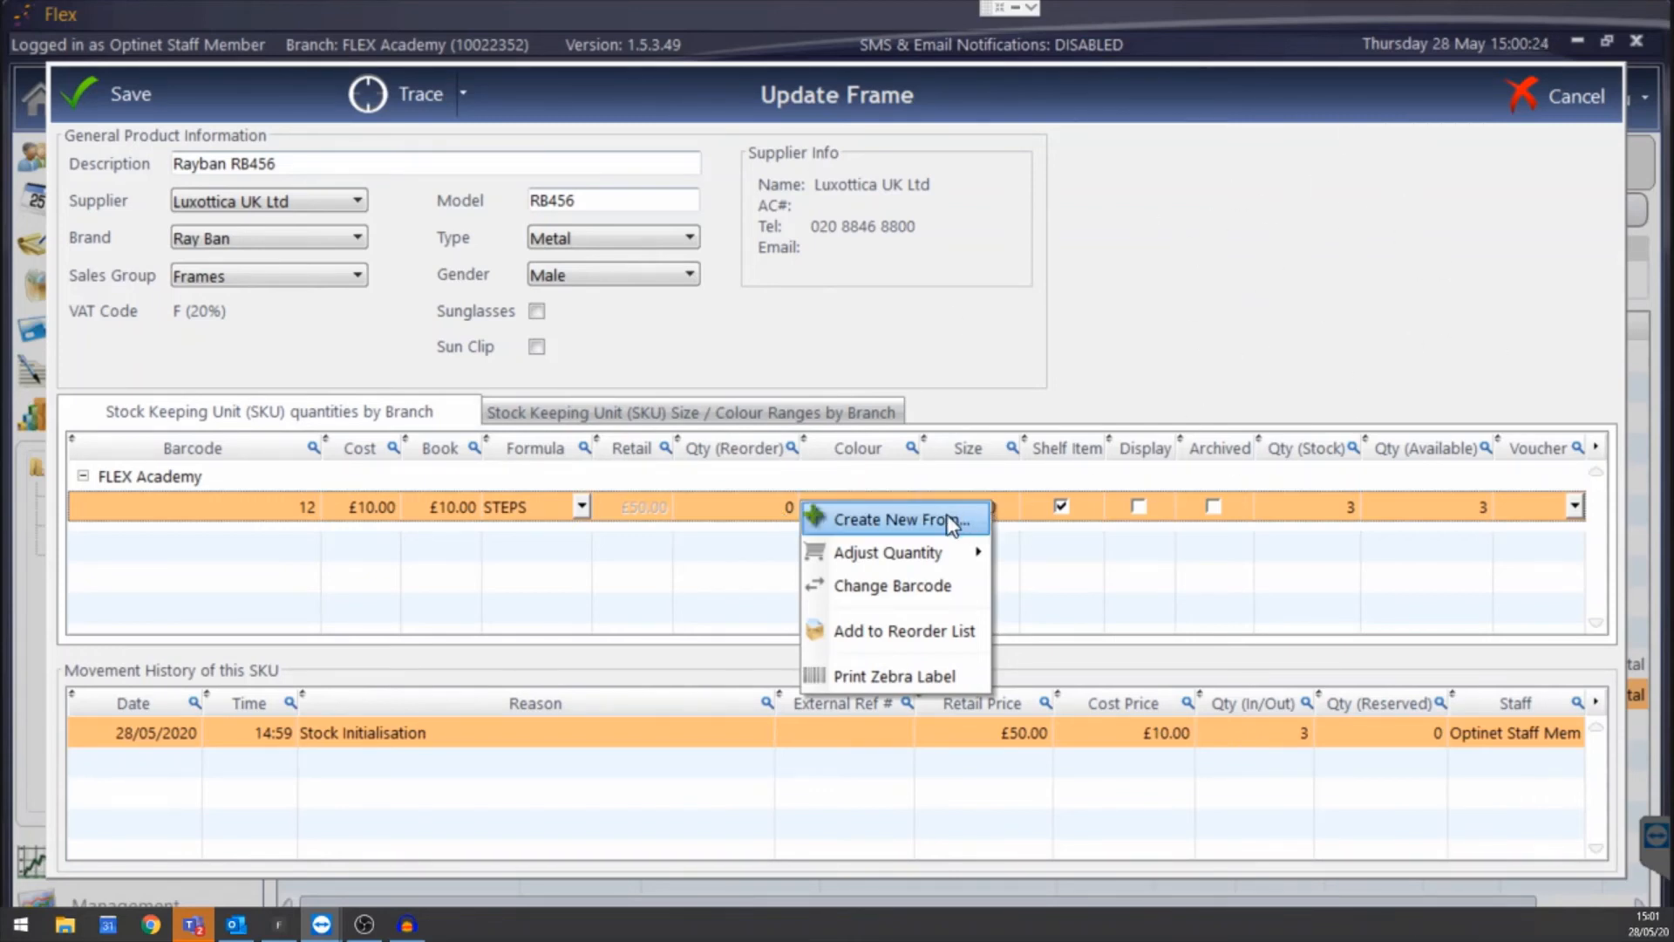
left_click(902, 520)
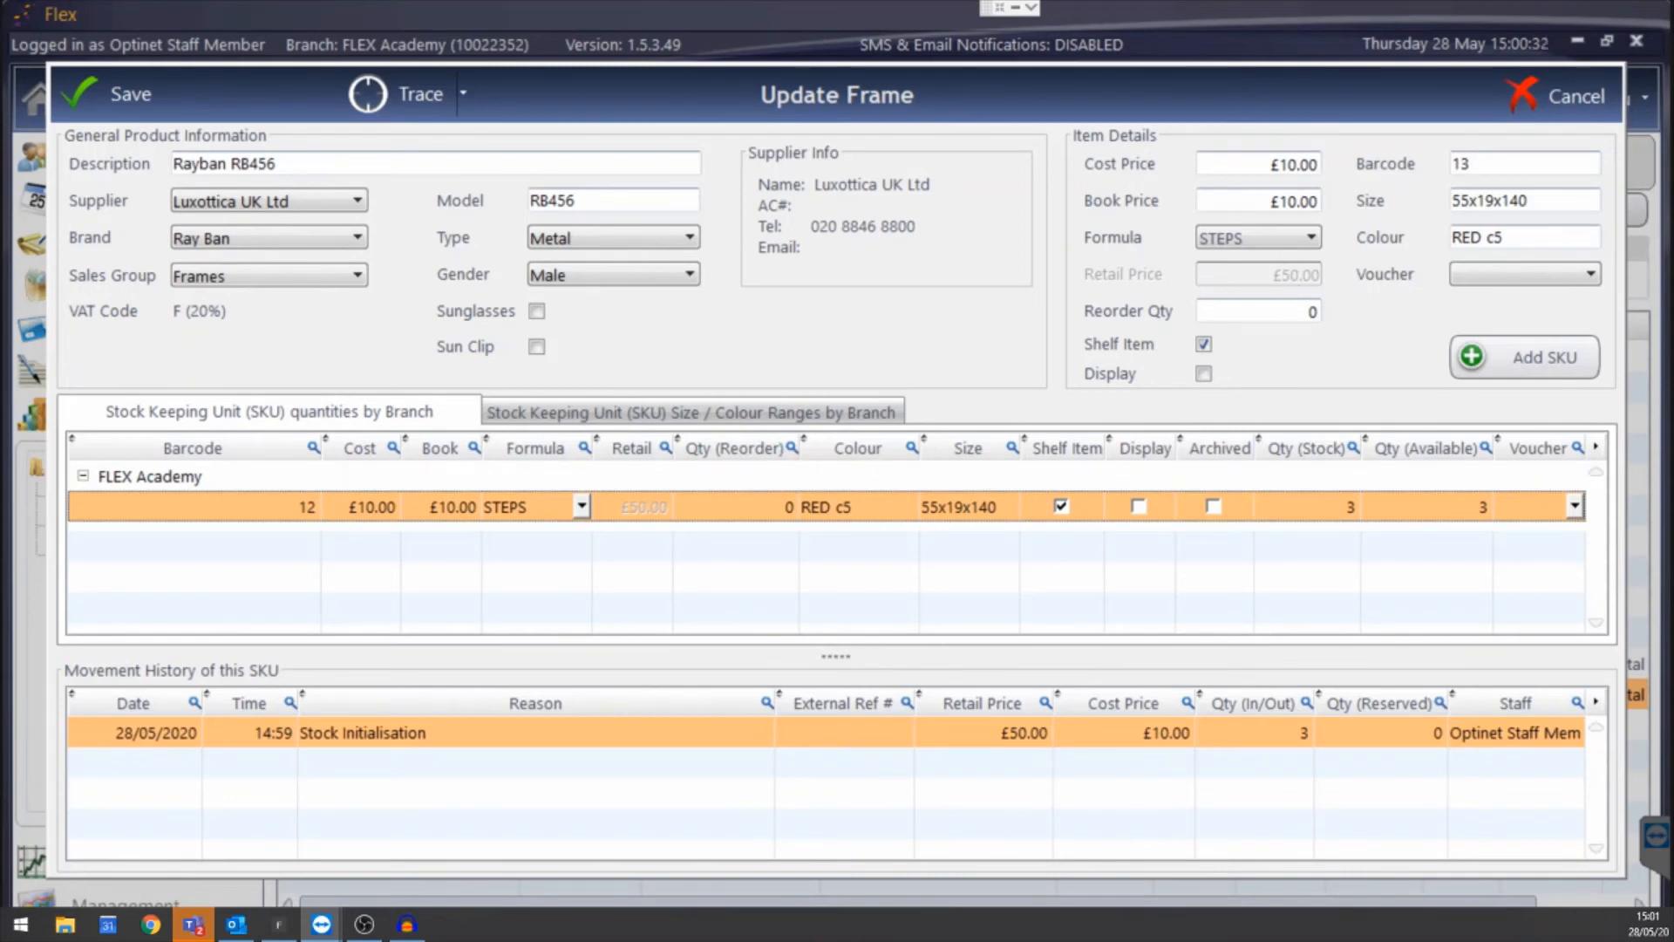
left_click(1482, 163)
left_click_drag(1475, 164, 1461, 164)
left_click(1482, 237)
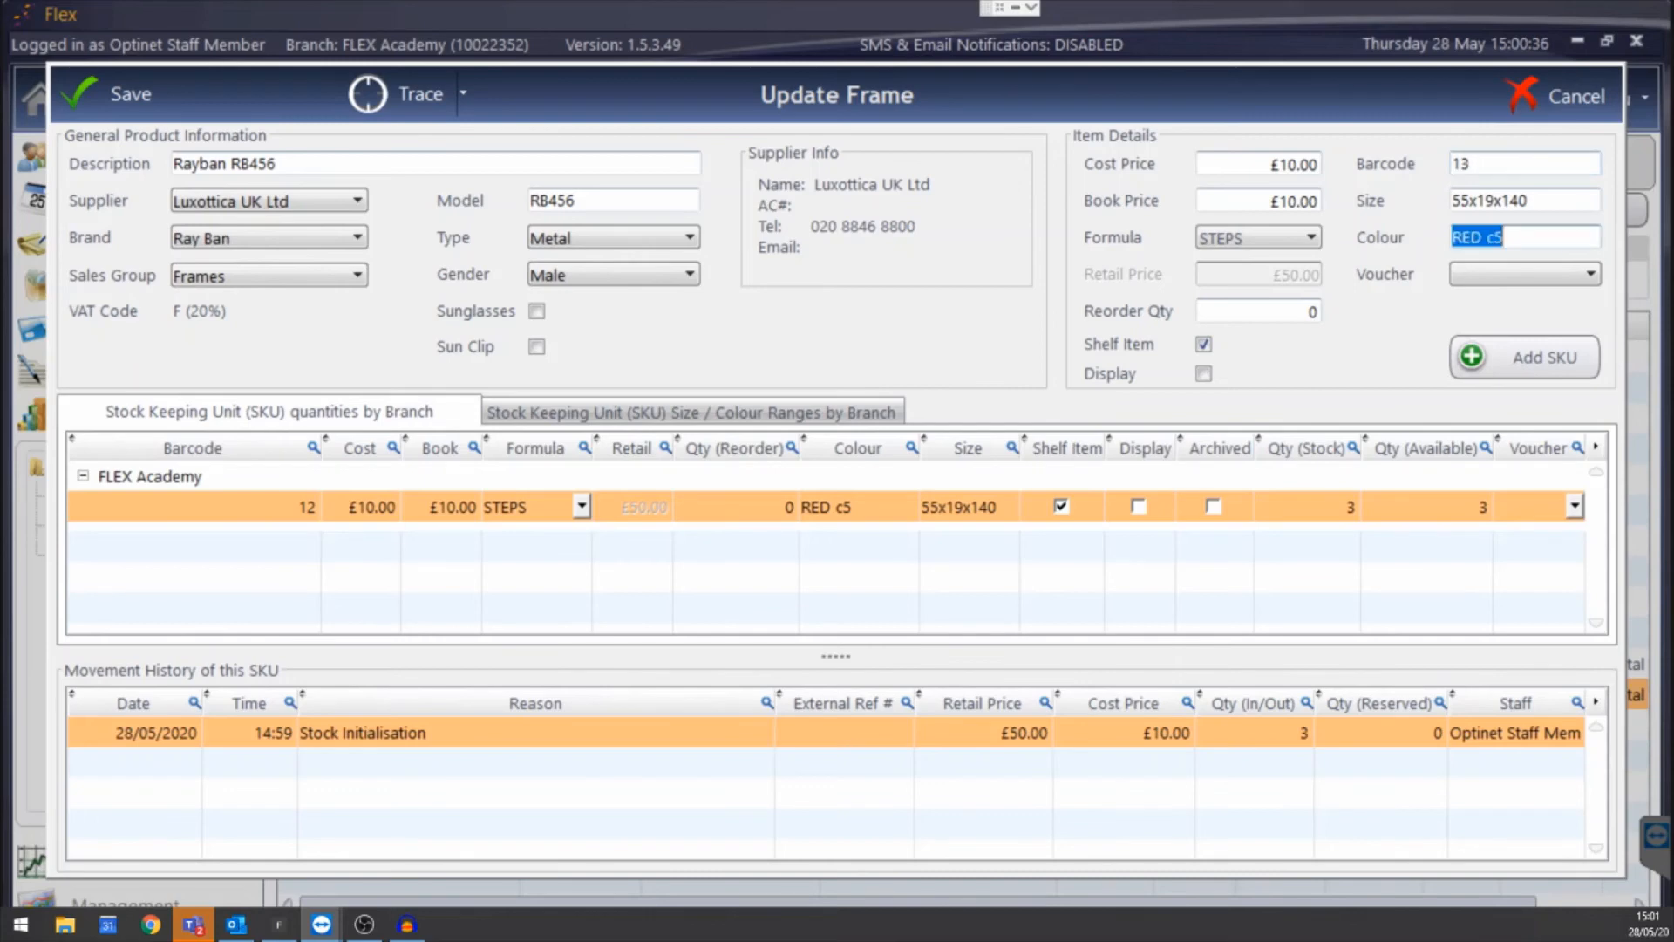
type("BLUE c6")
left_click(1540, 340)
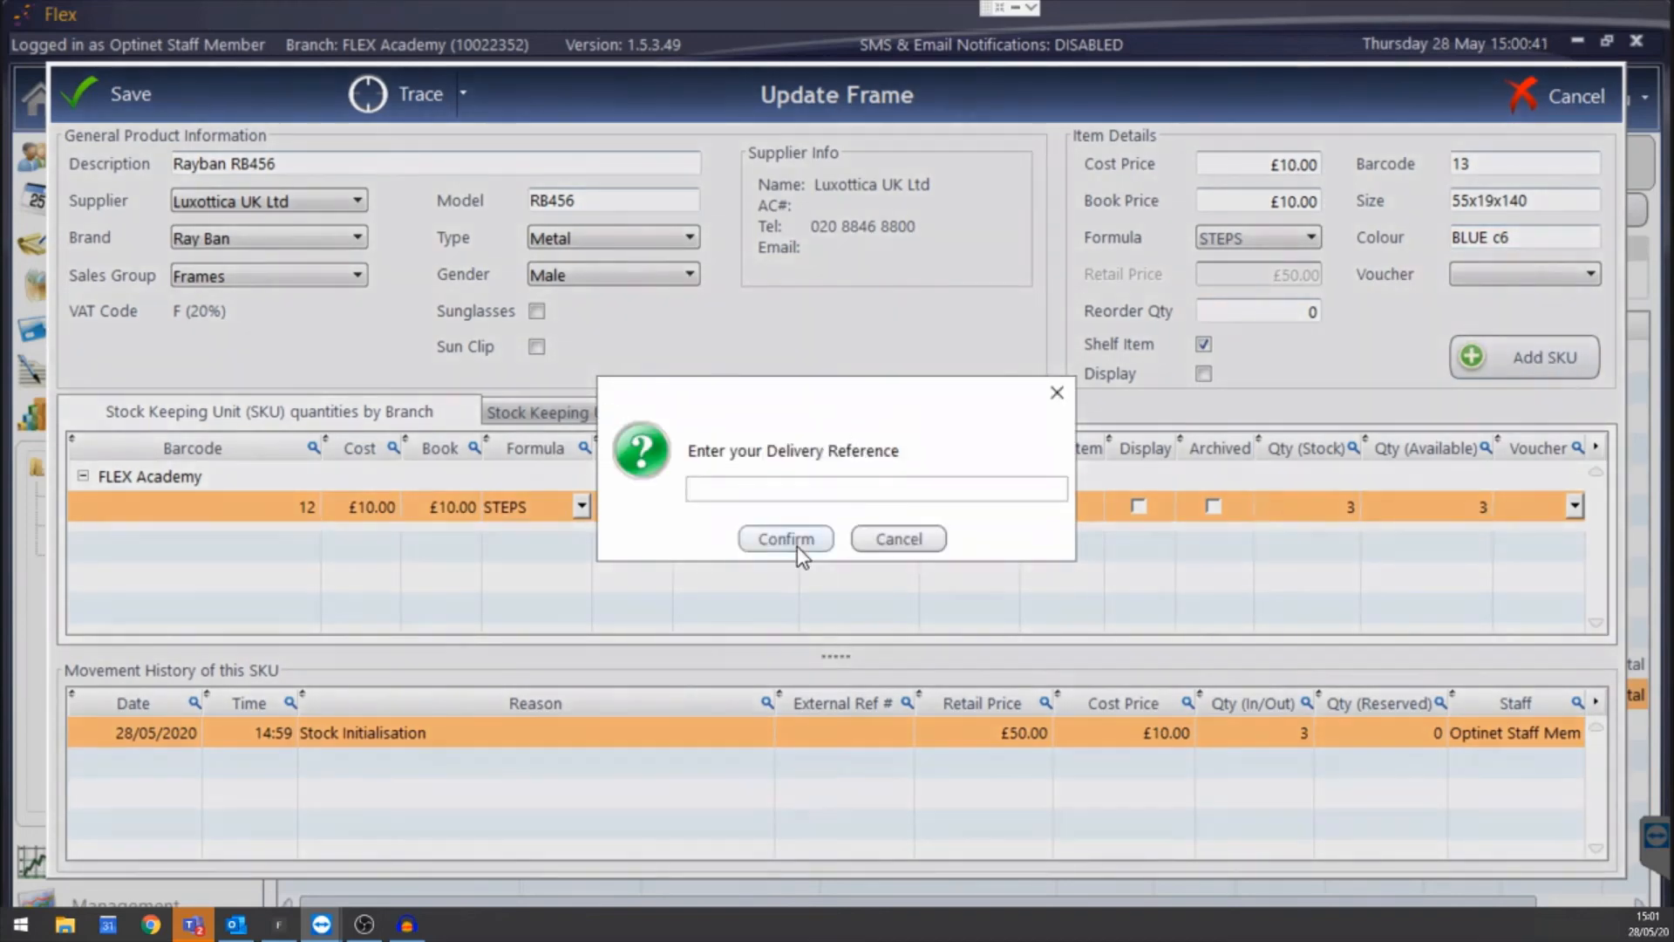
left_click(796, 544)
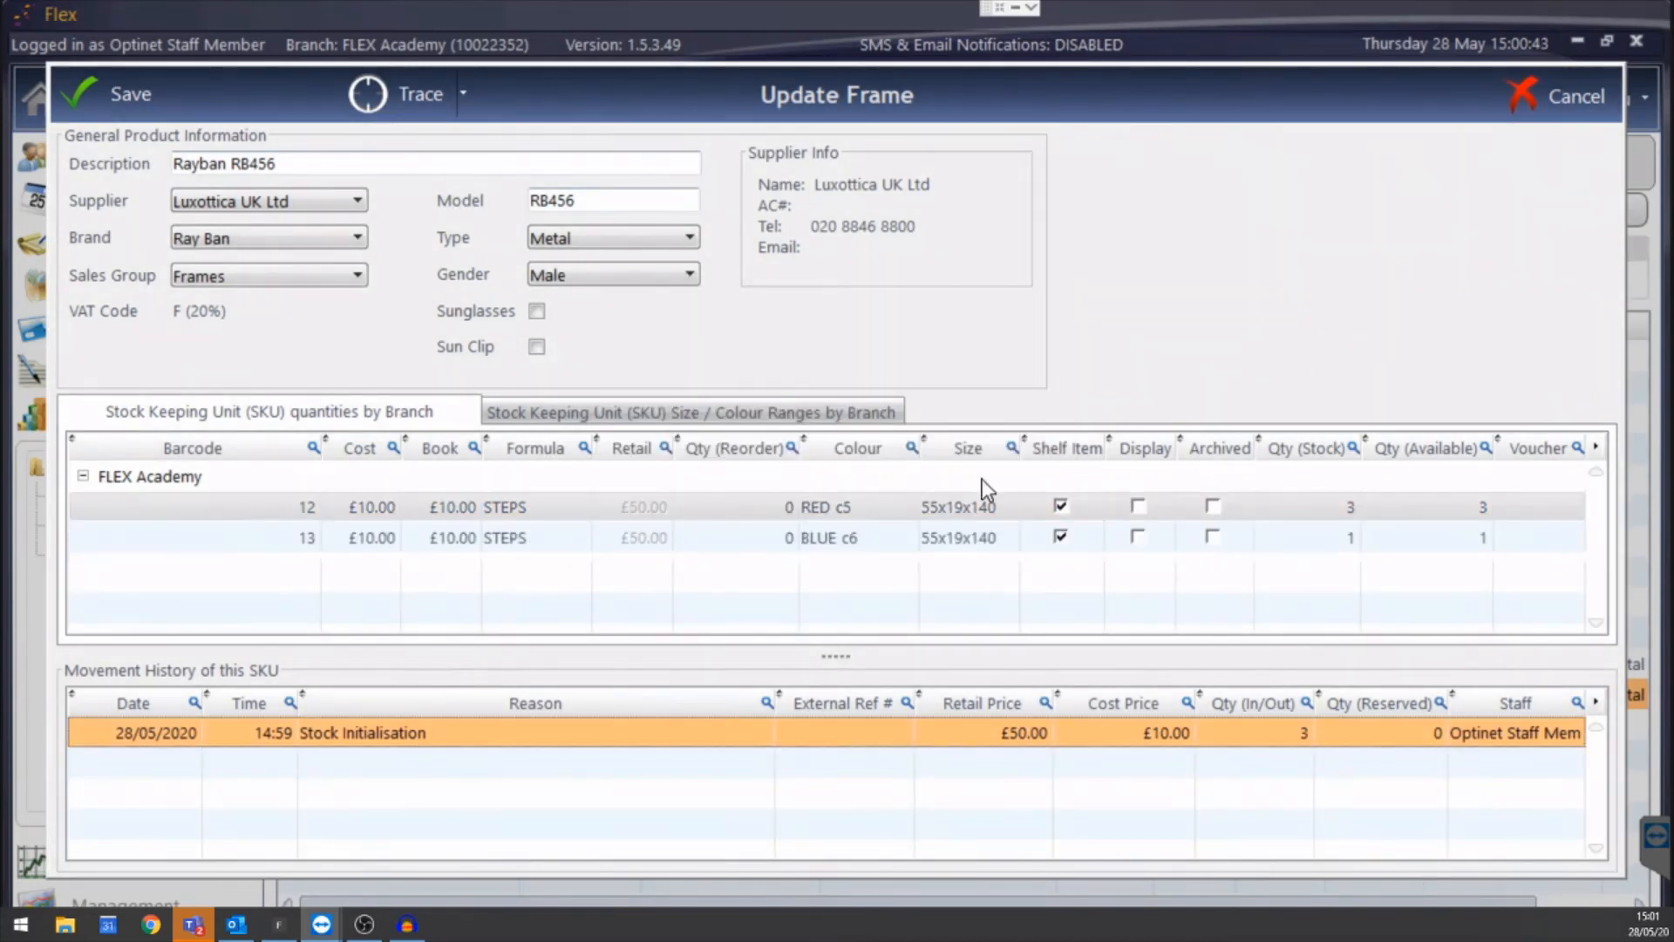
Review the quantity adjustment options for the RED c5 SKU, including the custom reasons list, and close it without choosing.
right_click(860, 514)
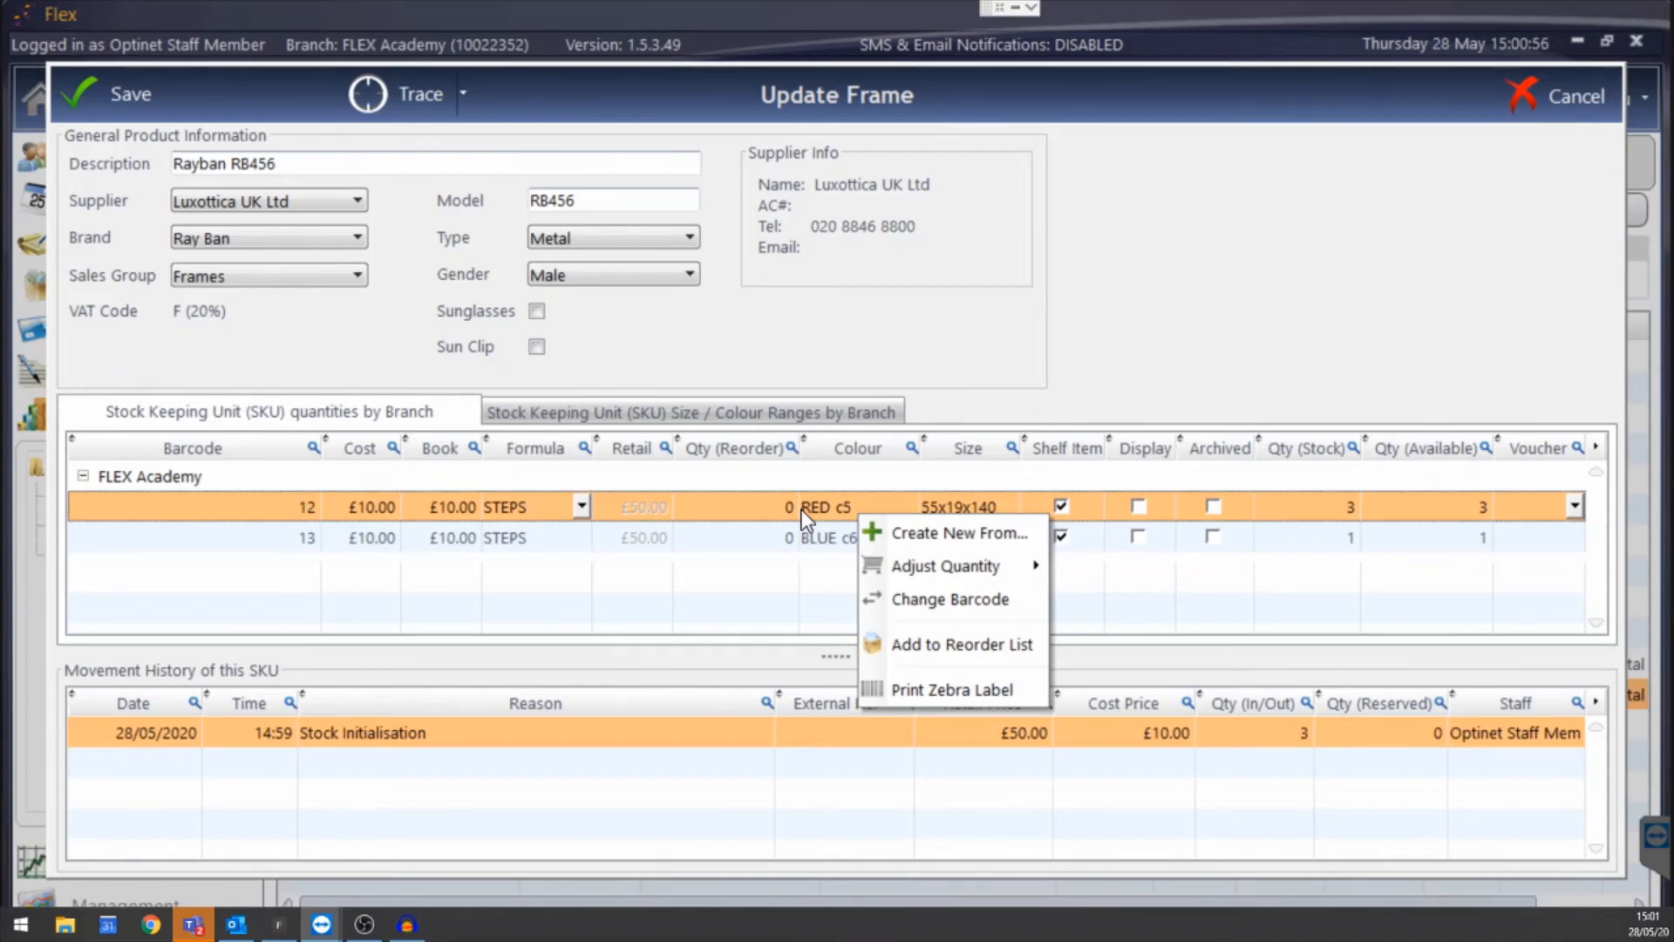
mouse_move(956, 573)
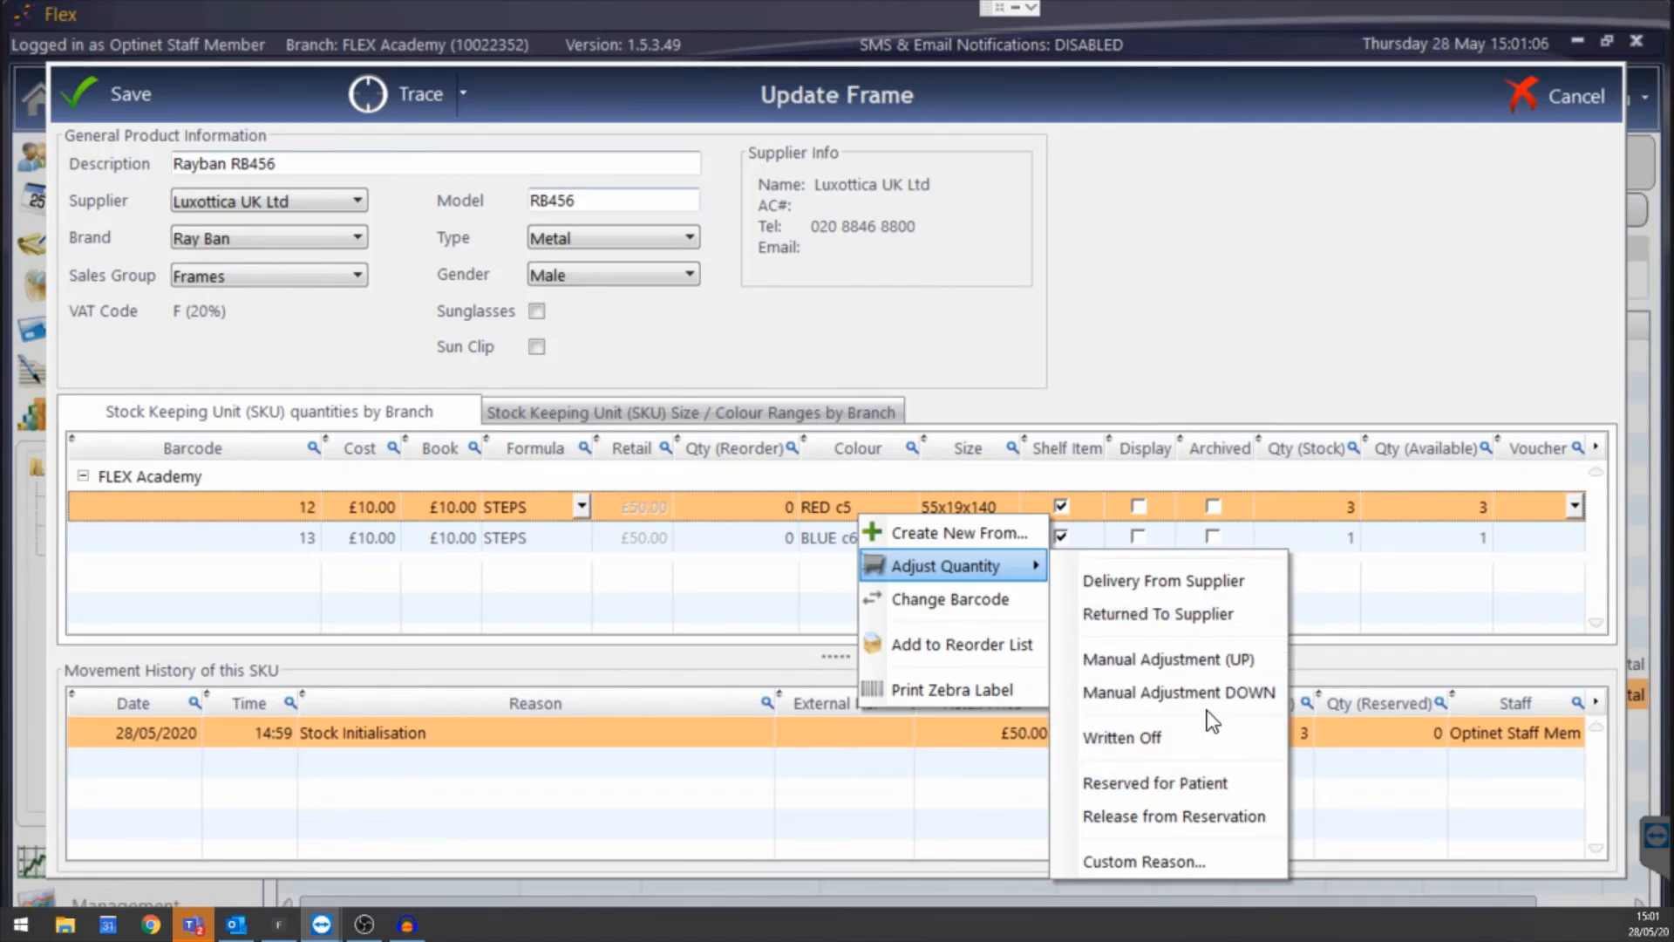
left_click(1179, 862)
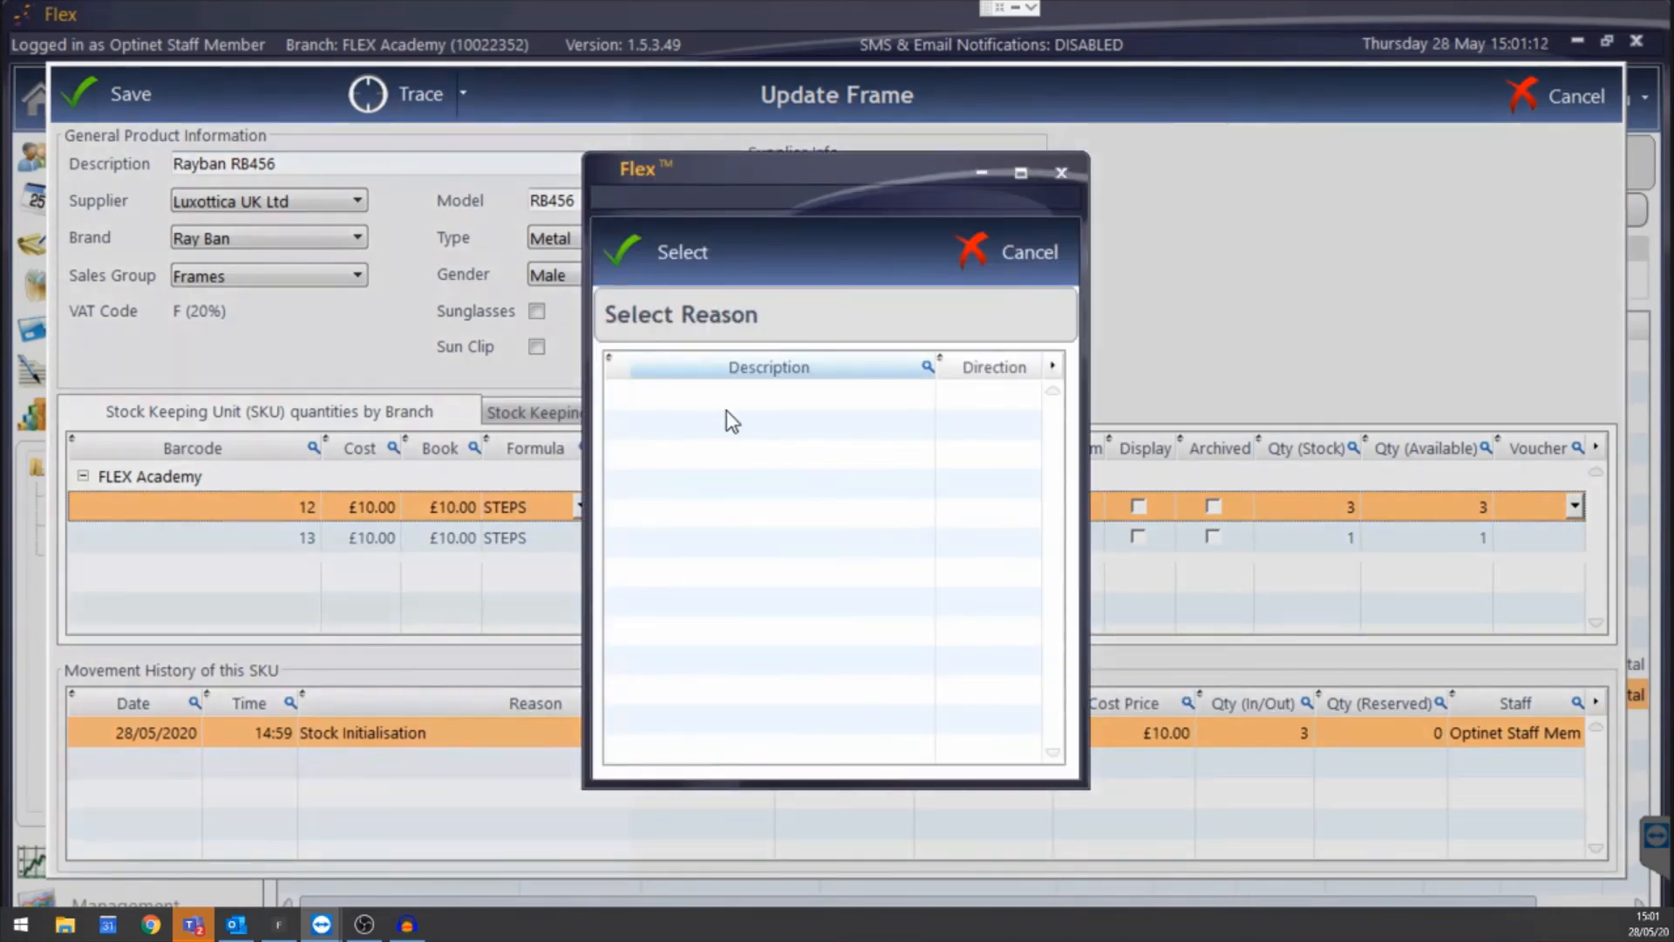
left_click(976, 246)
Check the RED c5 SKU's reorder and label options and save the updated frame.
right_click(983, 516)
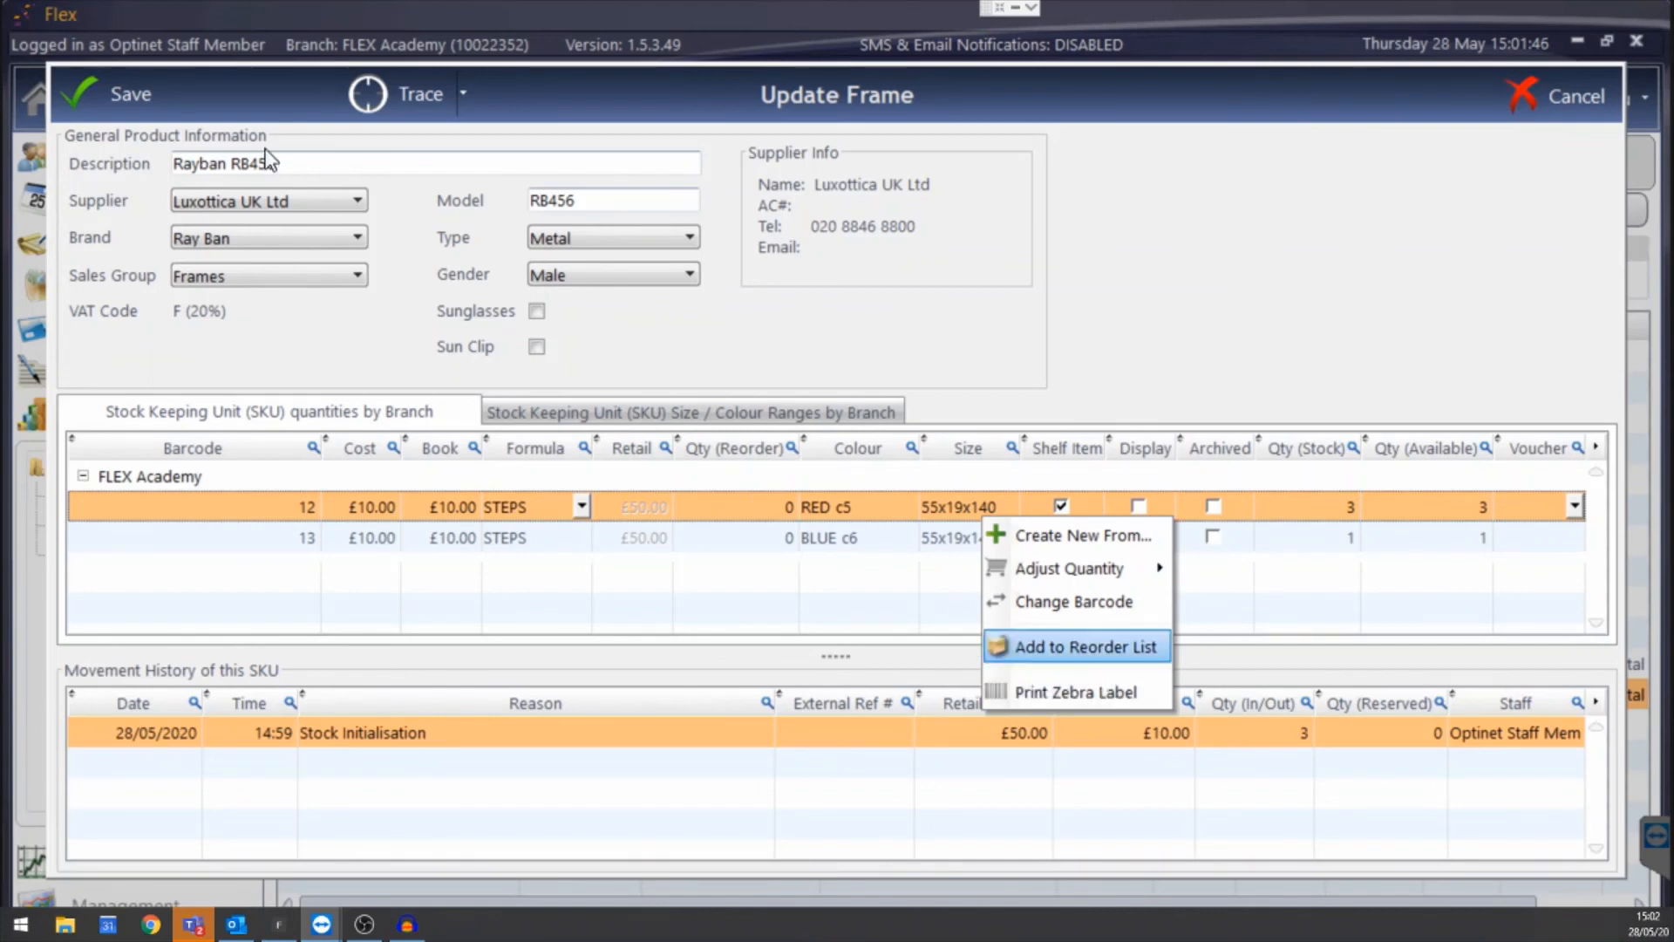
left_click(128, 85)
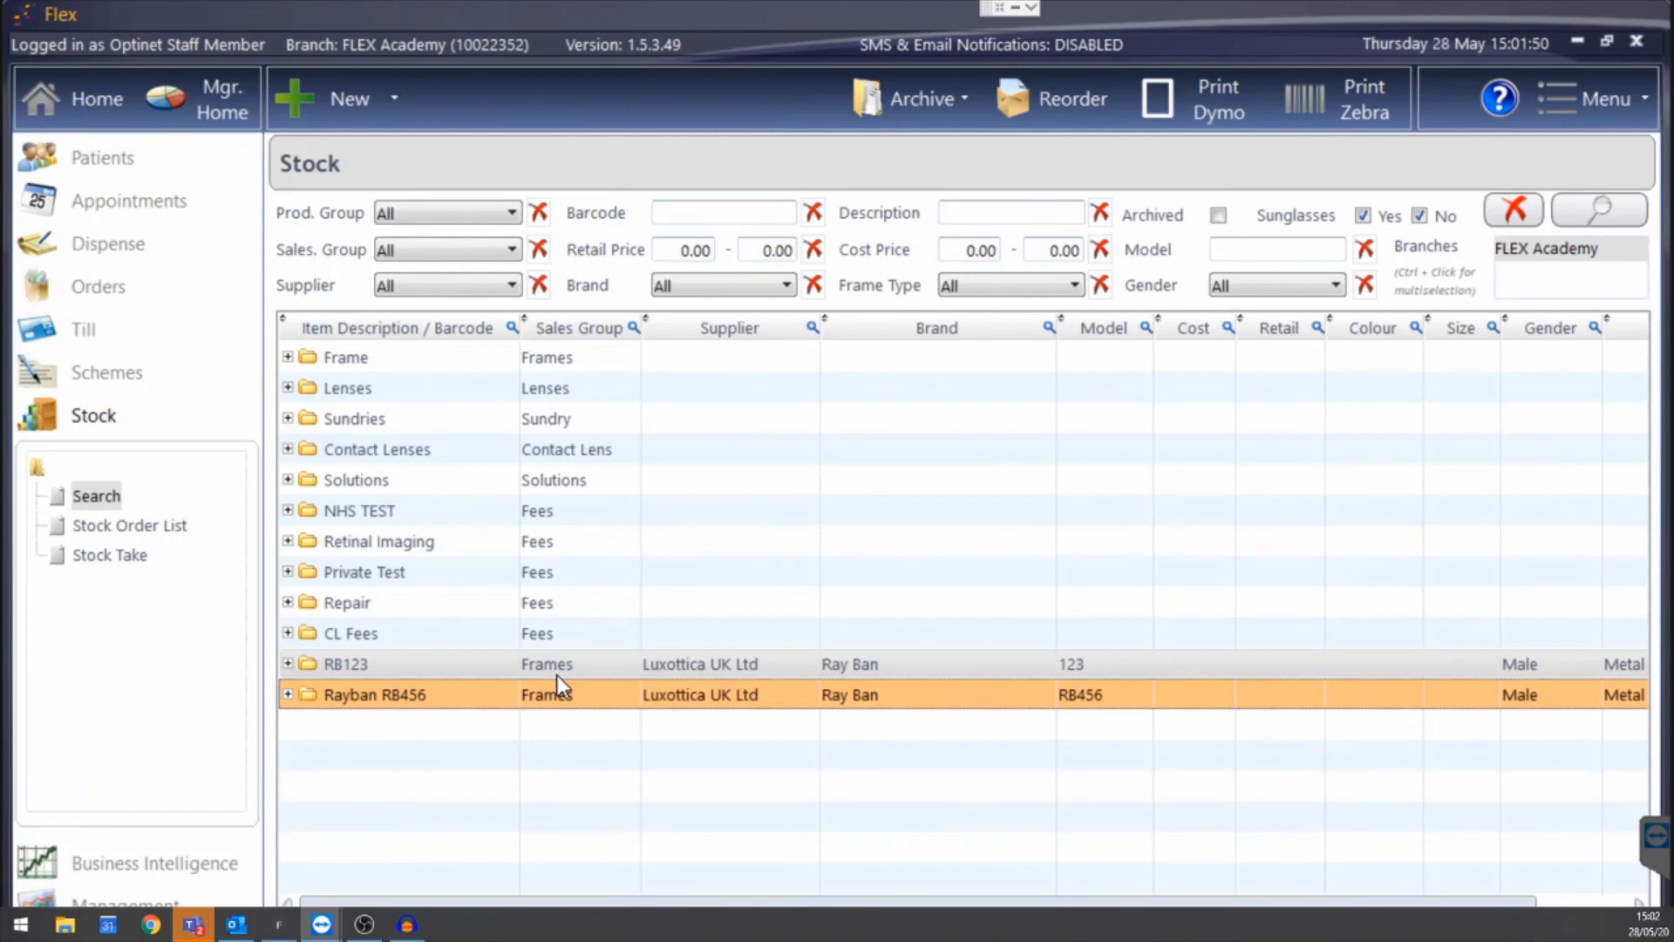
Reopen Rayban RB456, try marking the RED c5 SKU as archived, clear the mark again and save the frame.
double_click(541, 695)
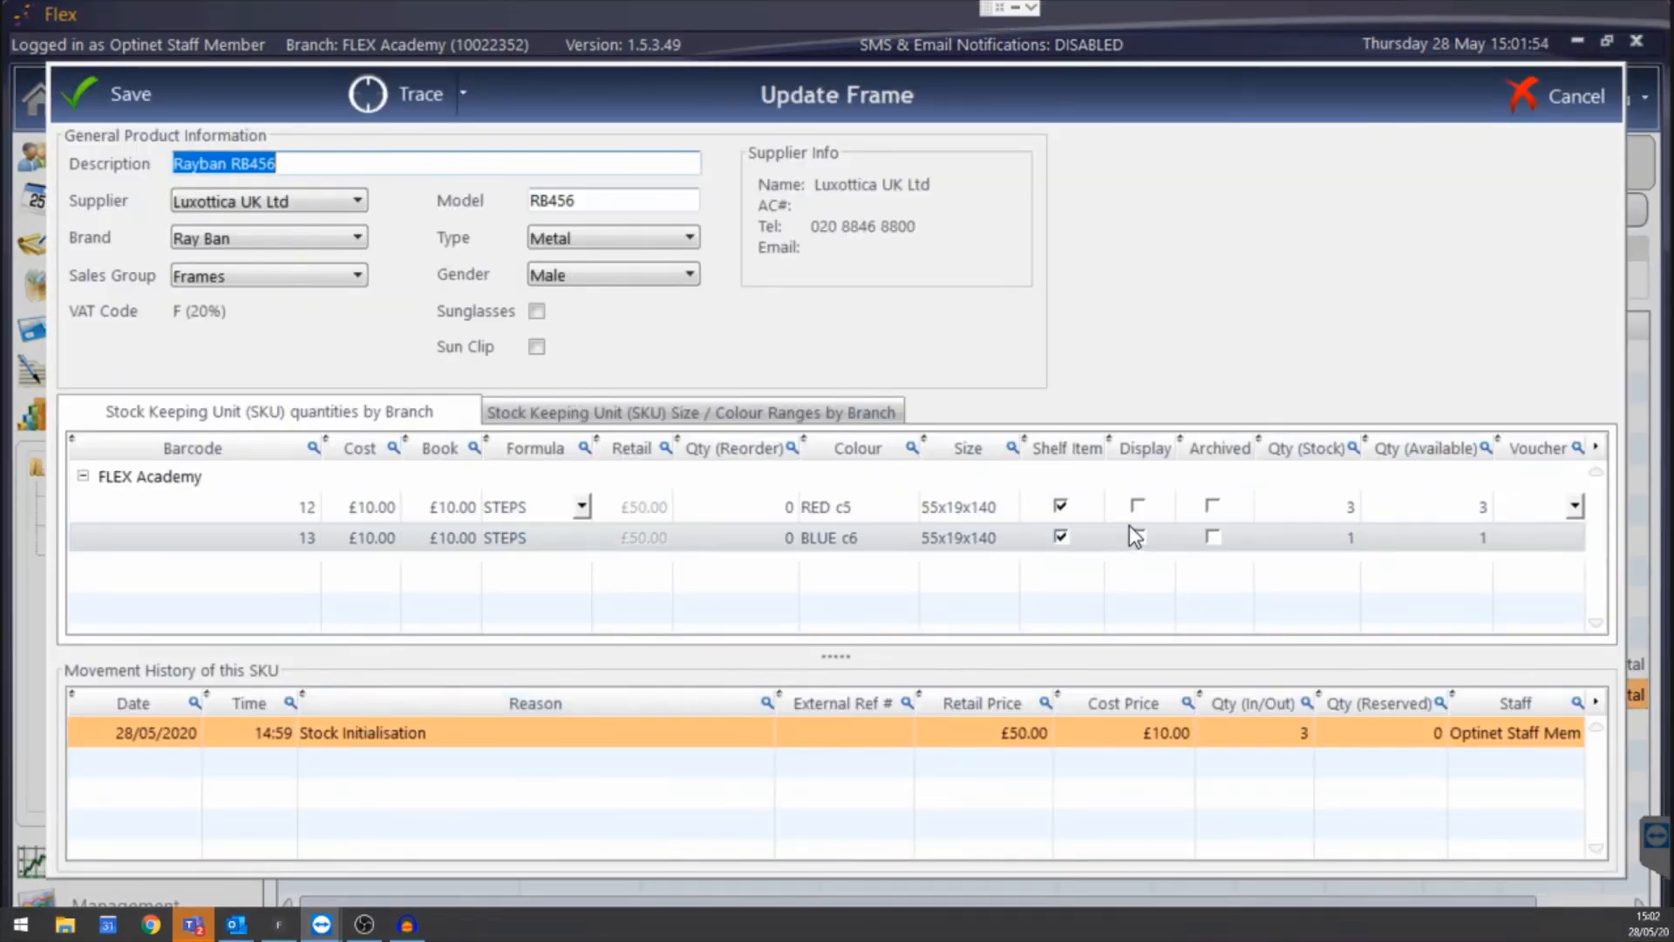
left_click(1215, 506)
left_click(1215, 506)
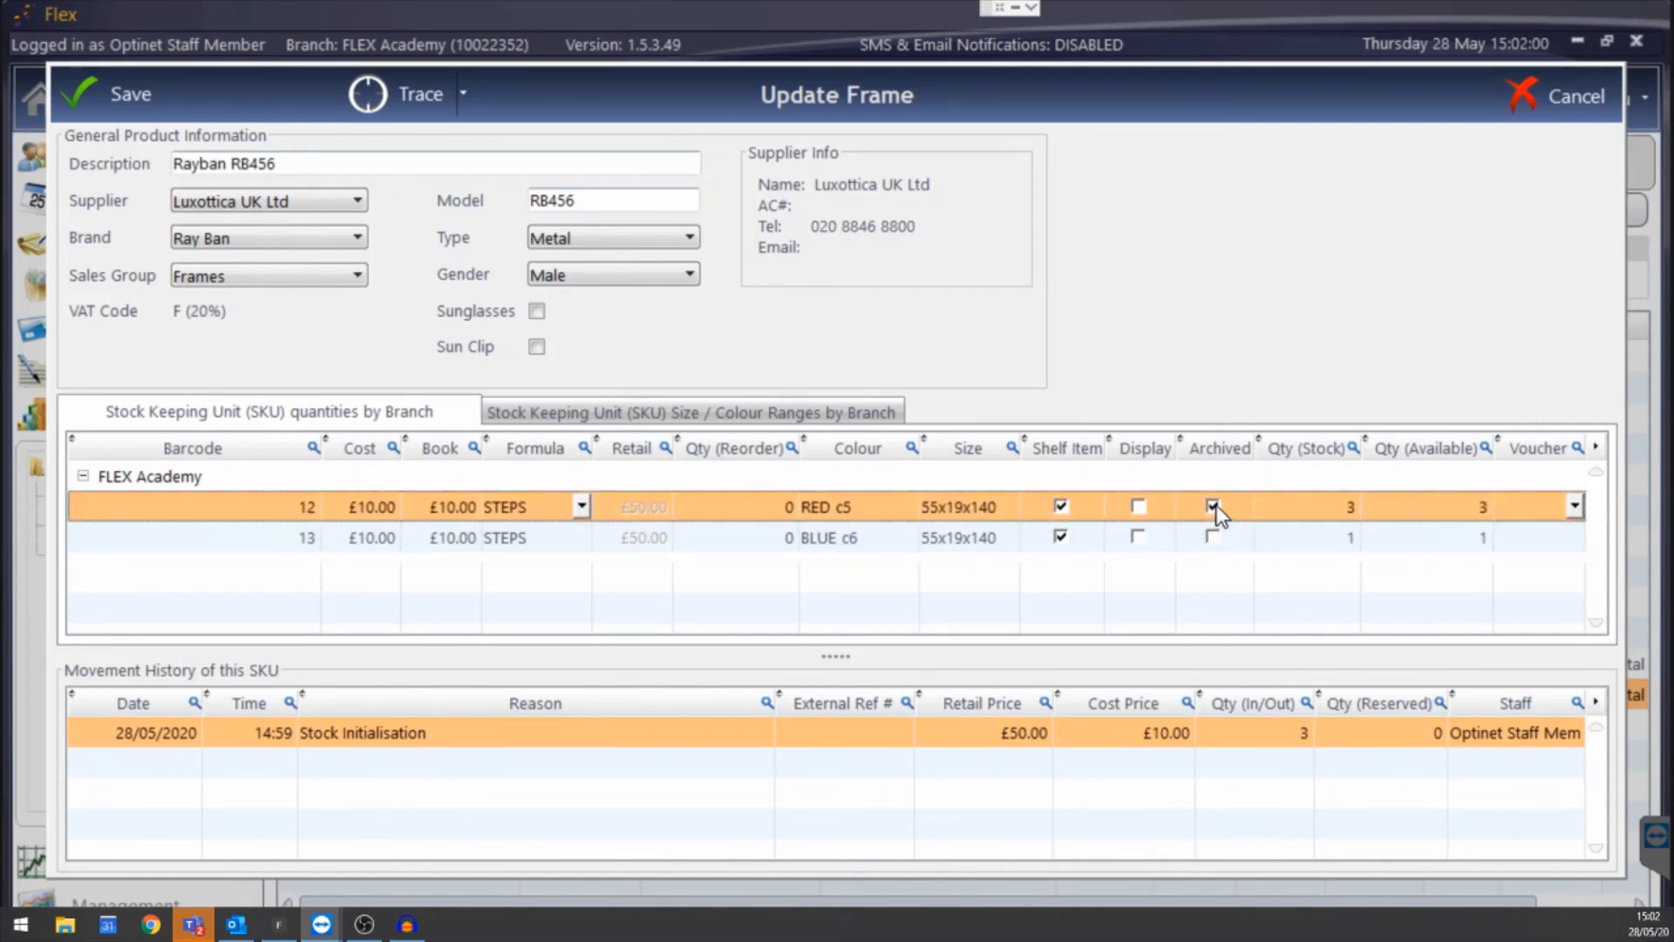
left_click(1213, 507)
left_click(114, 100)
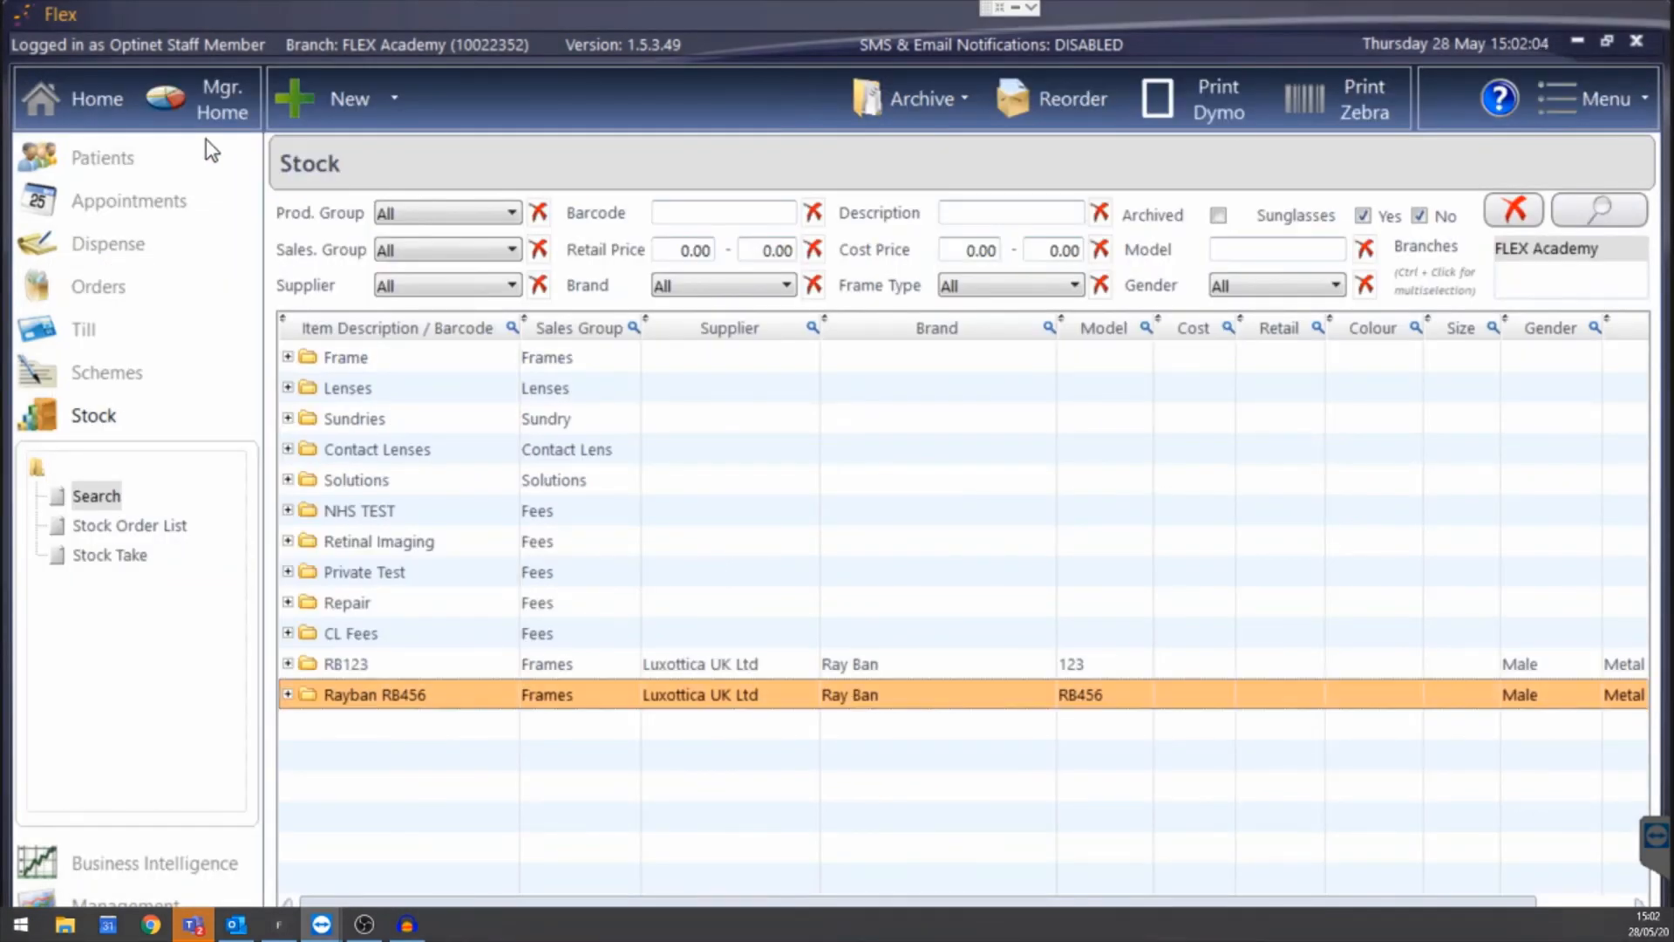
In the Stock Order List, view recently sold items filtered by supplier Stepper UK Ltd and close the view without ordering.
left_click(165, 525)
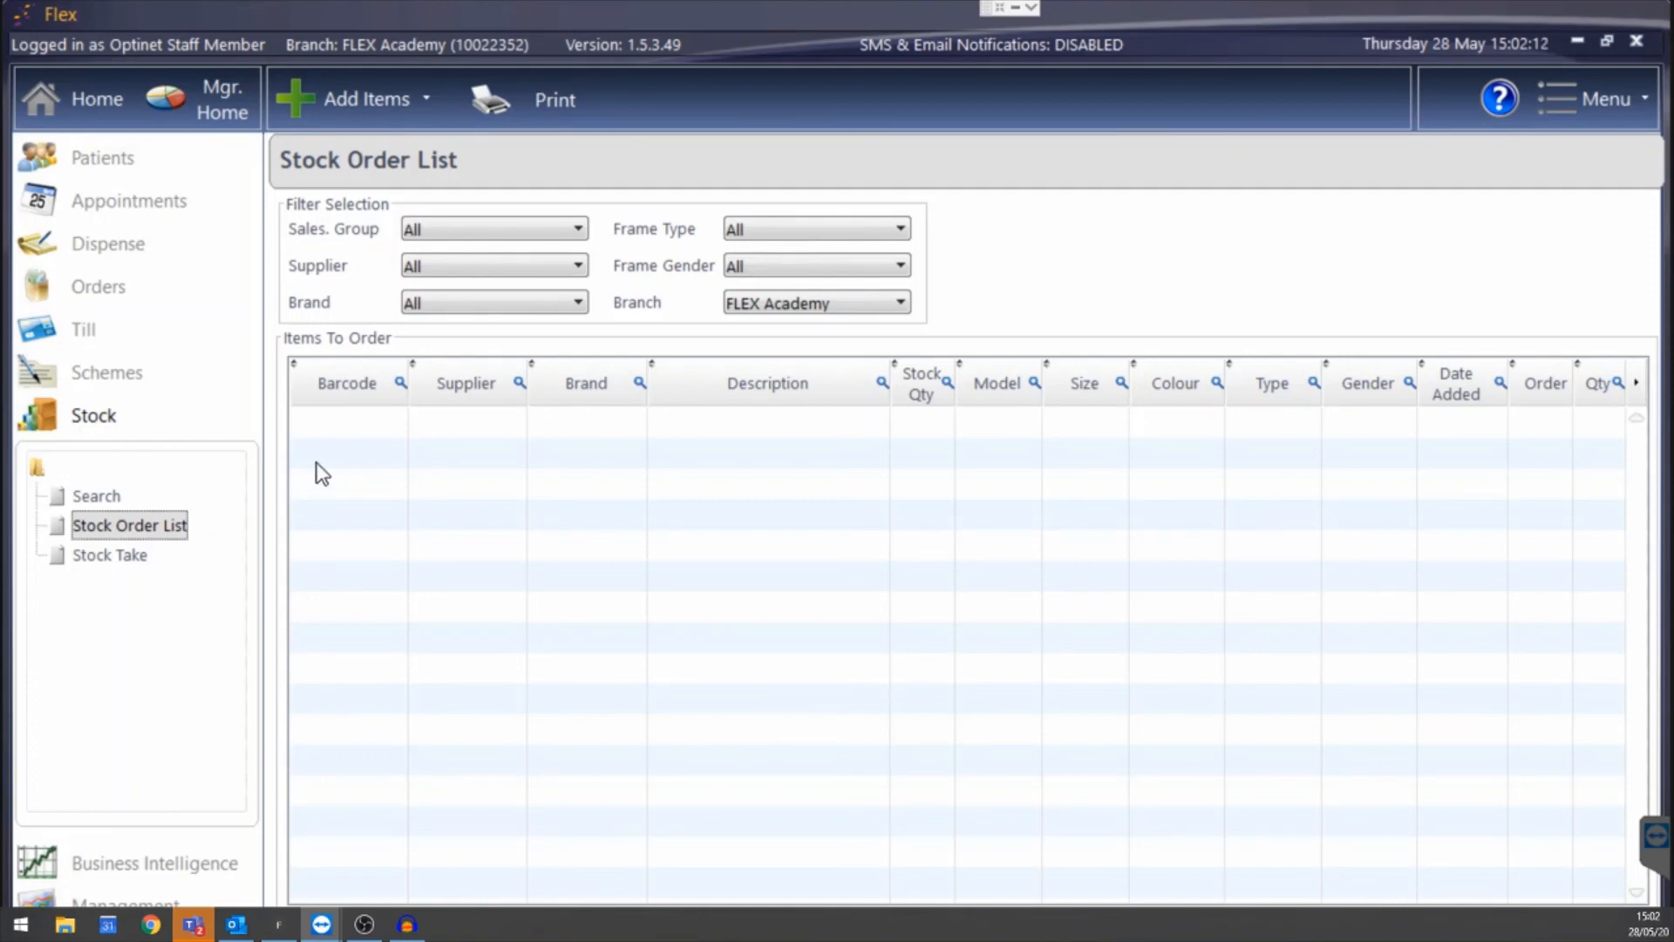
left_click(384, 117)
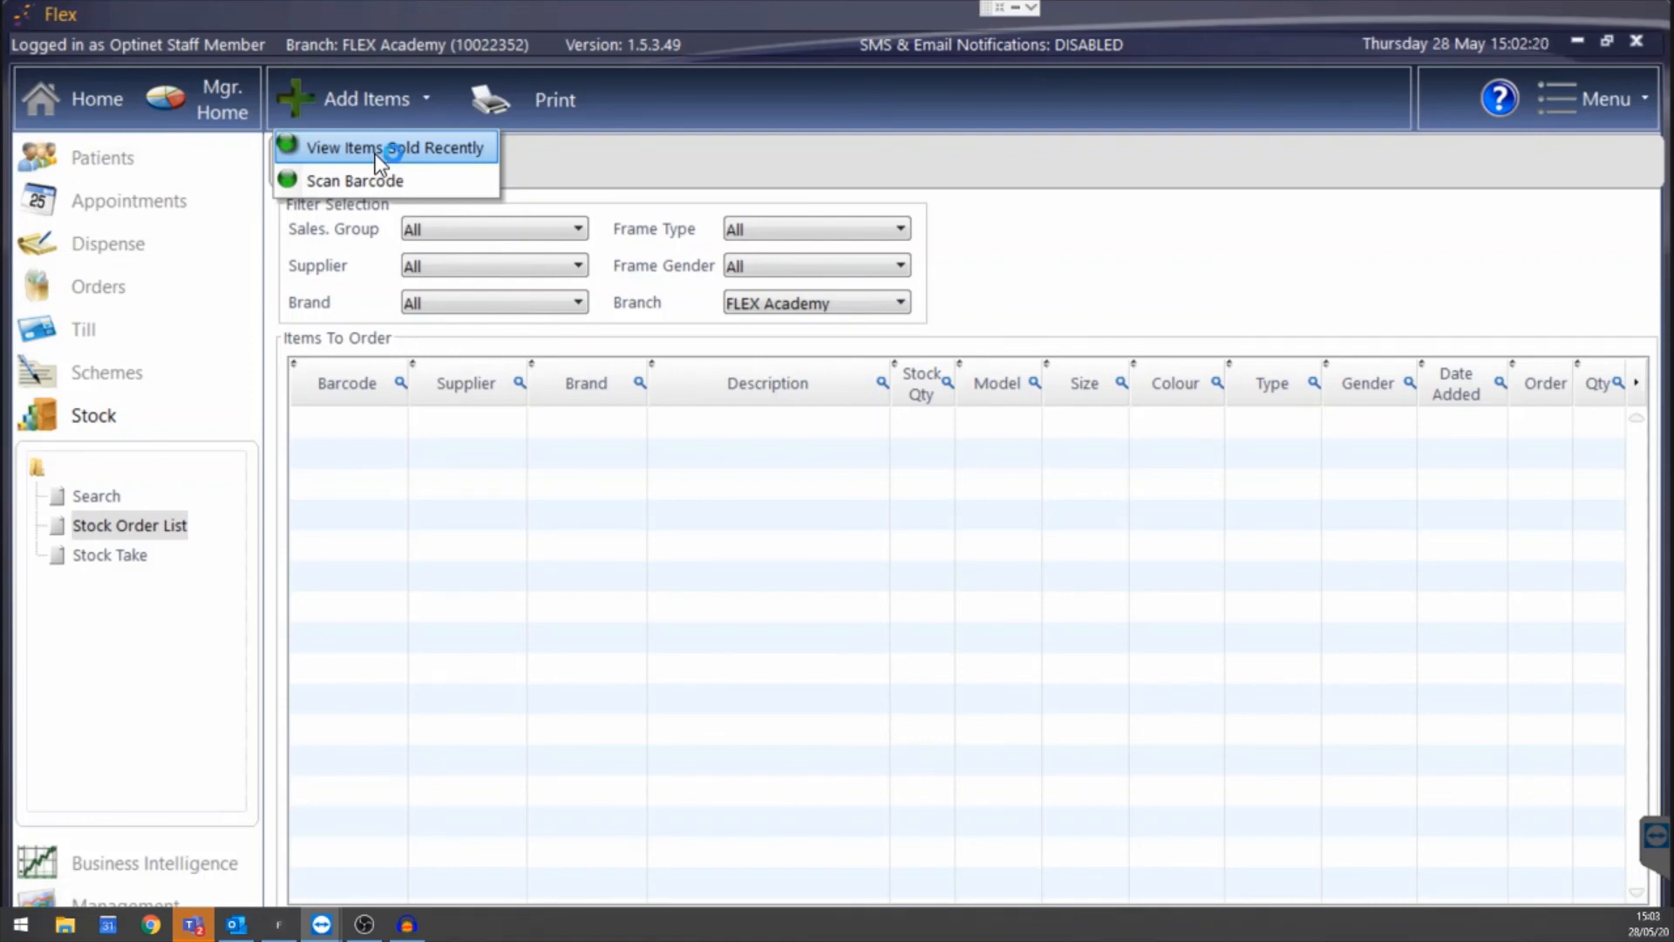
left_click(375, 154)
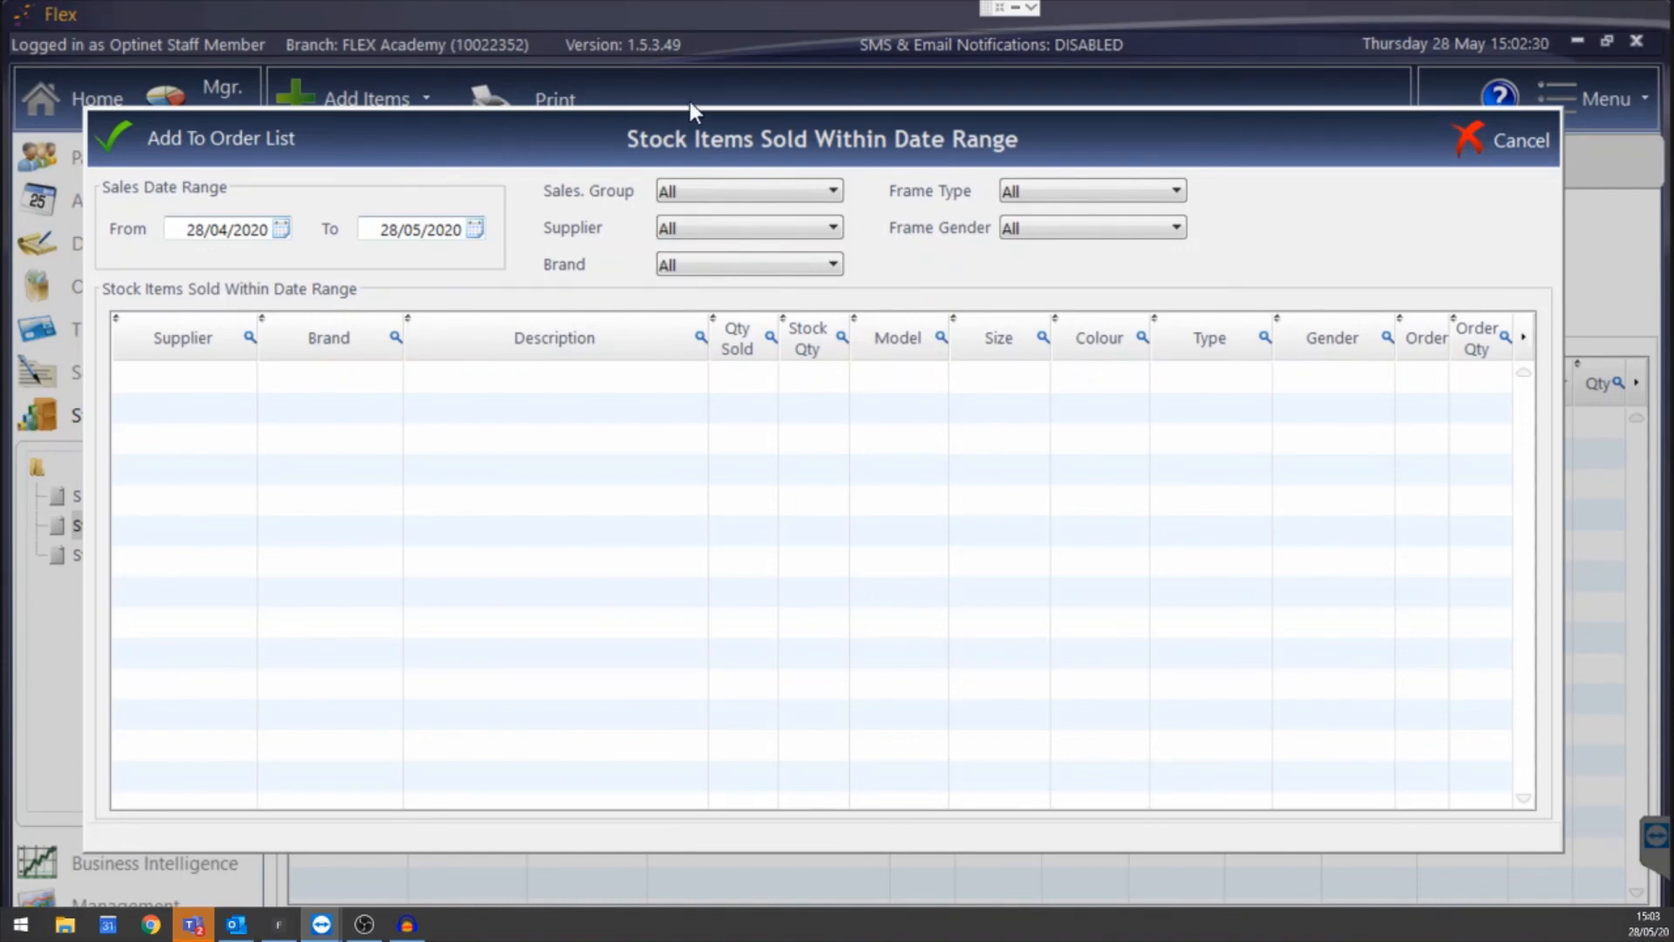
left_click(713, 223)
type("ste")
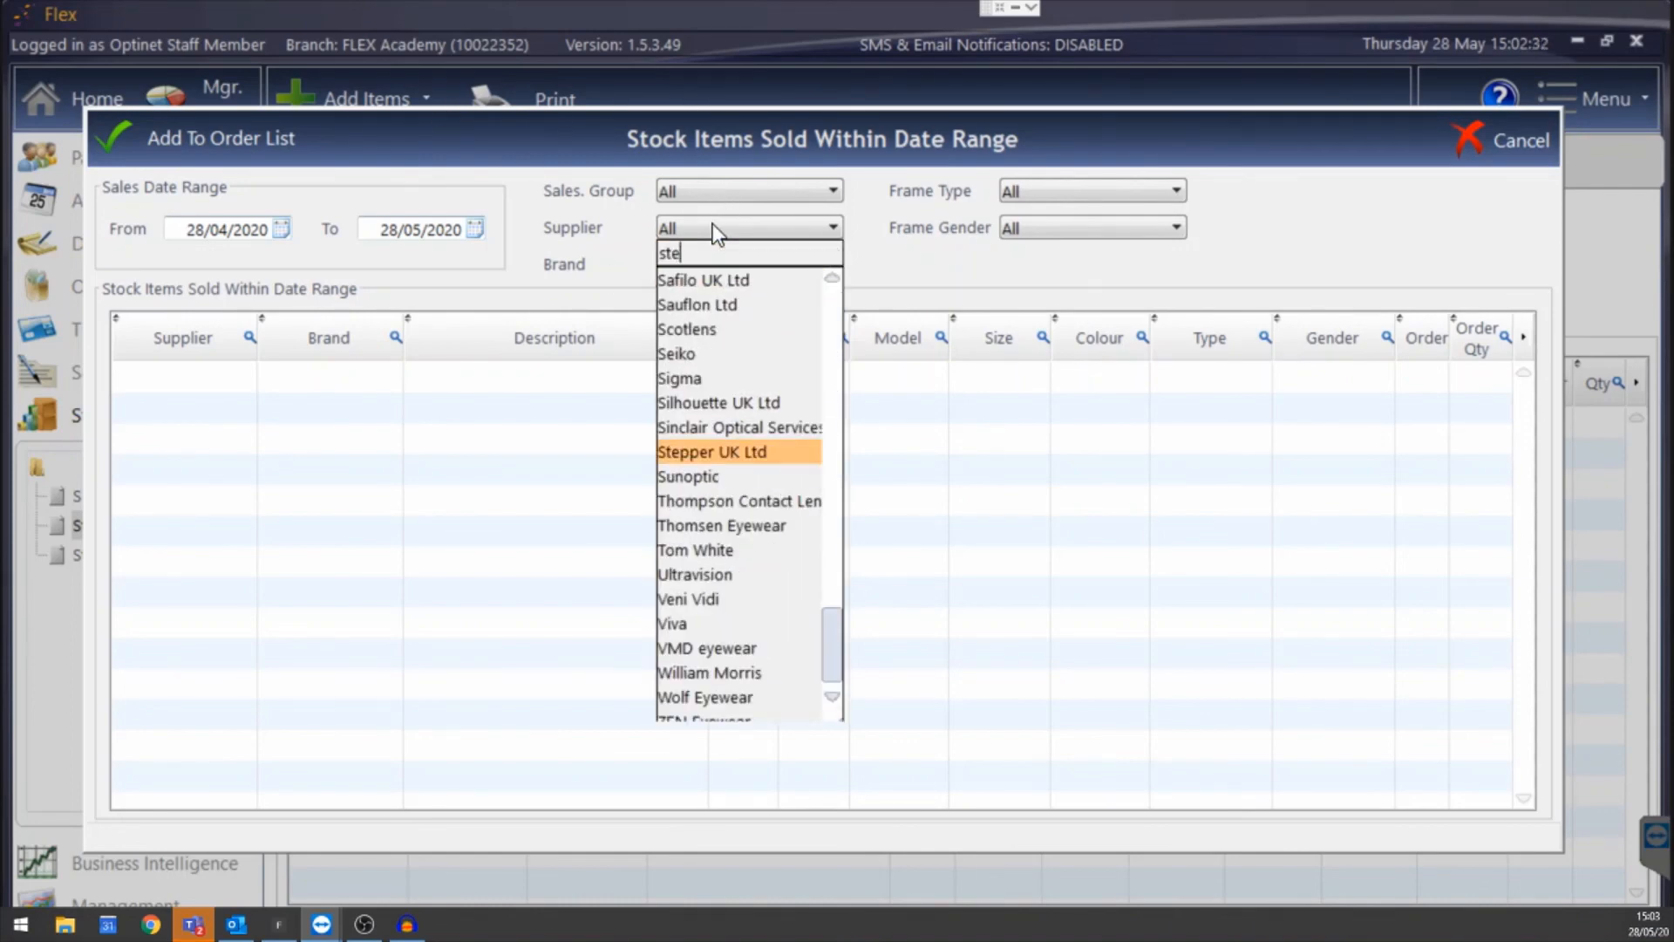
left_click(788, 455)
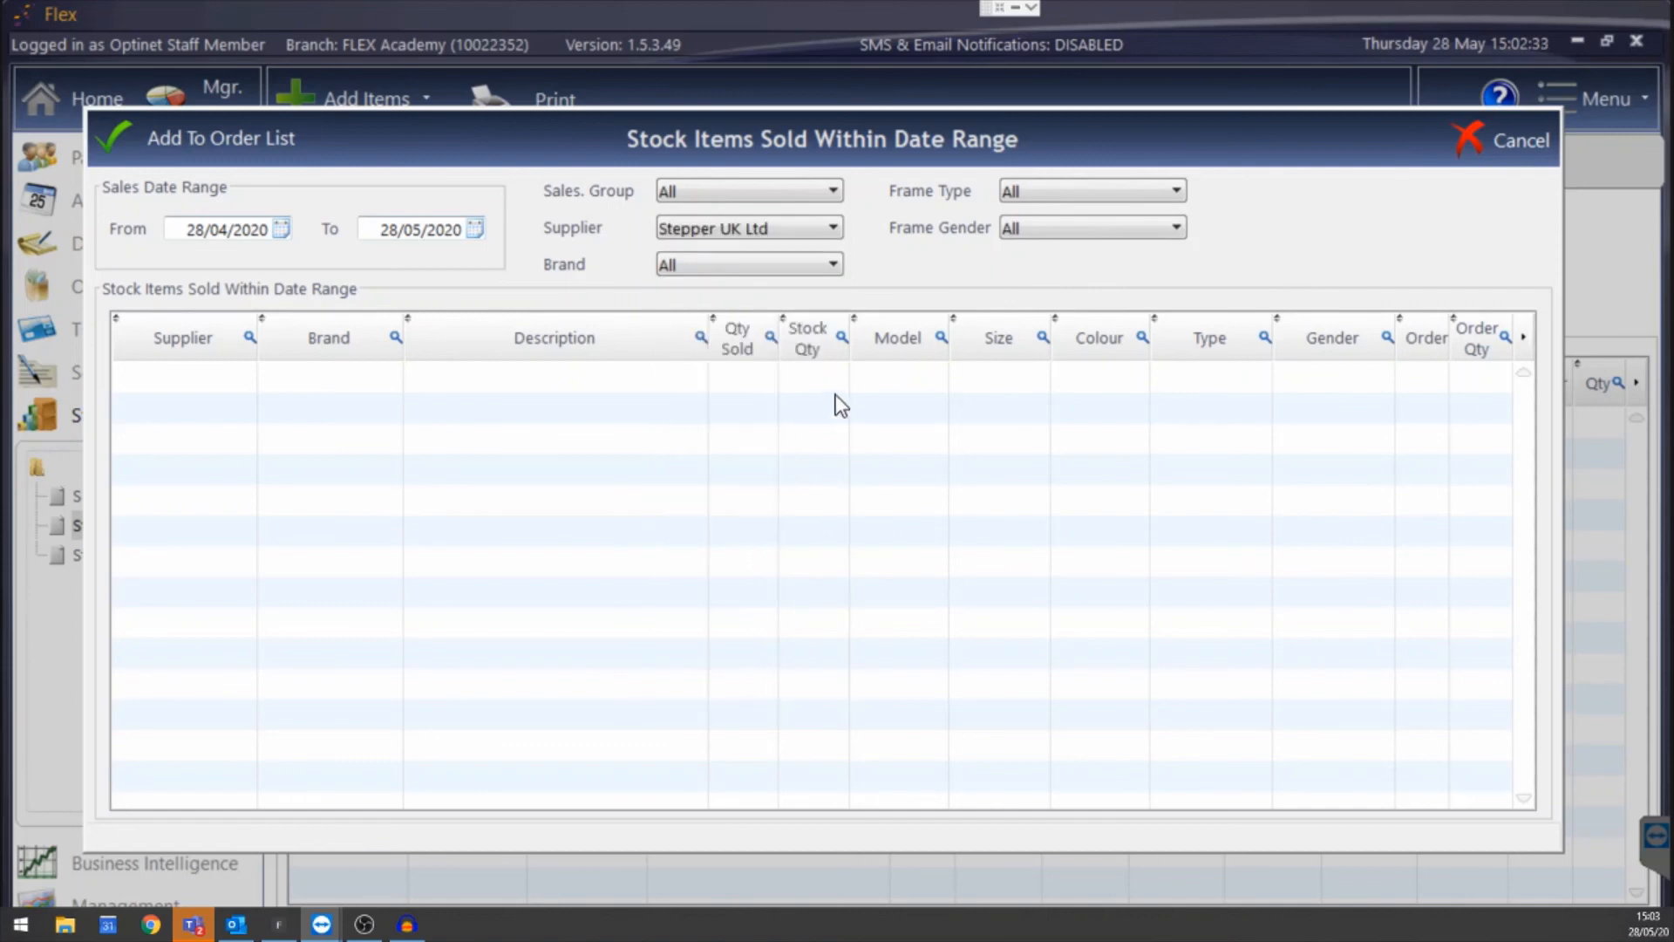
left_click(1479, 122)
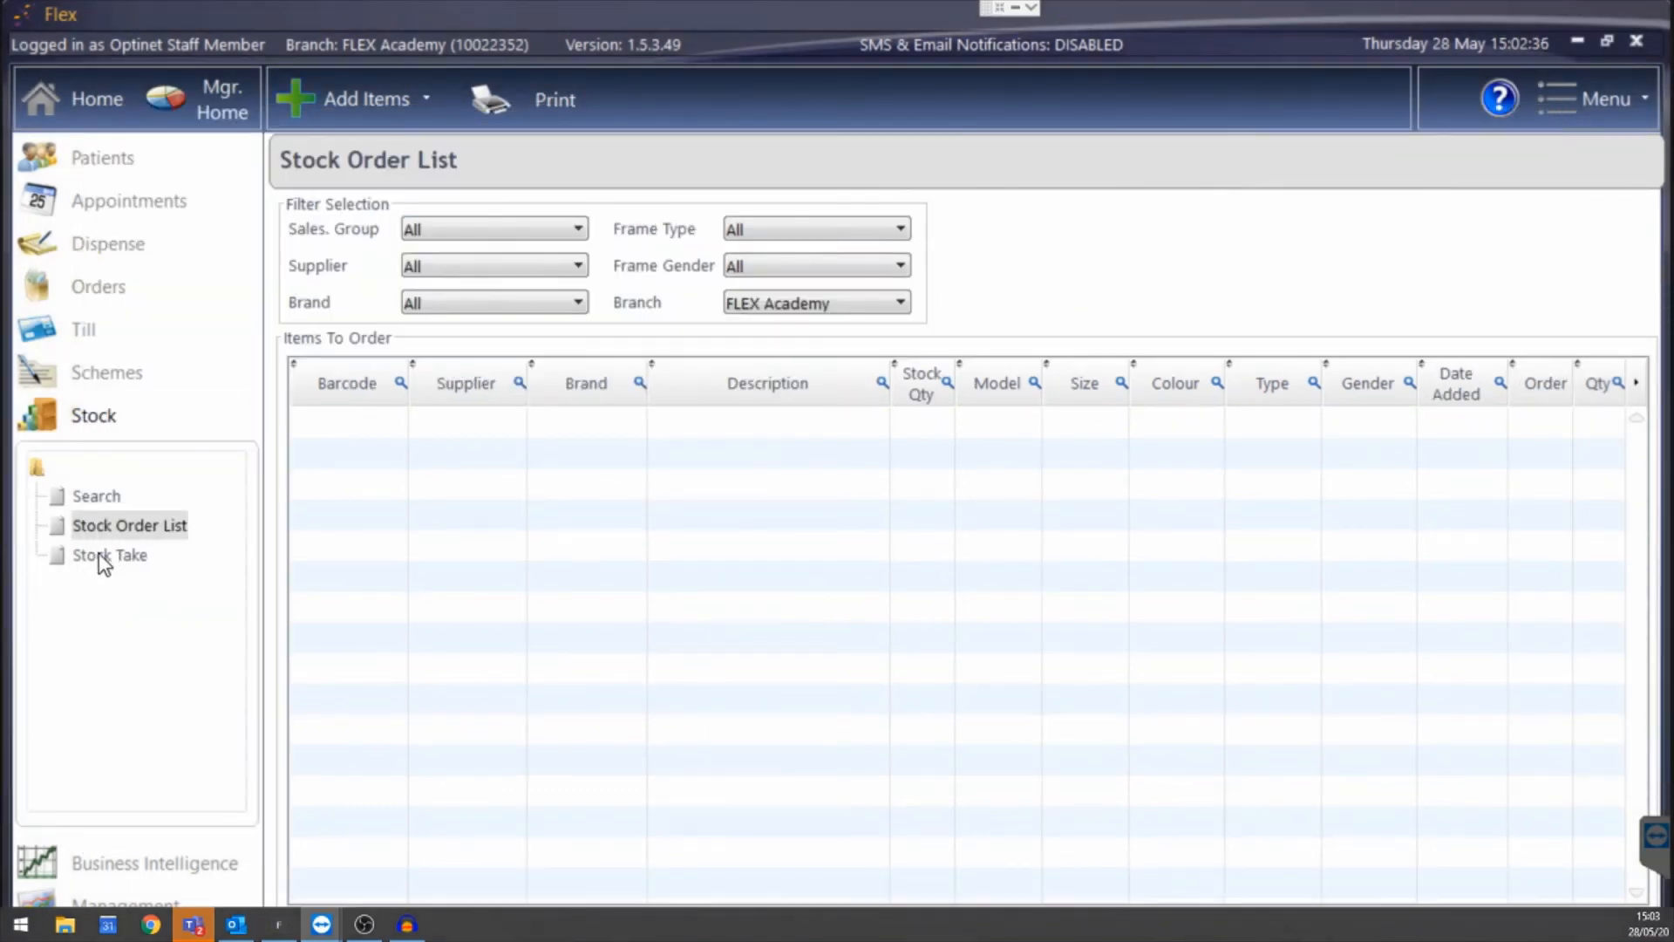
View the Stock Take page and return to the stock search.
left_click(103, 558)
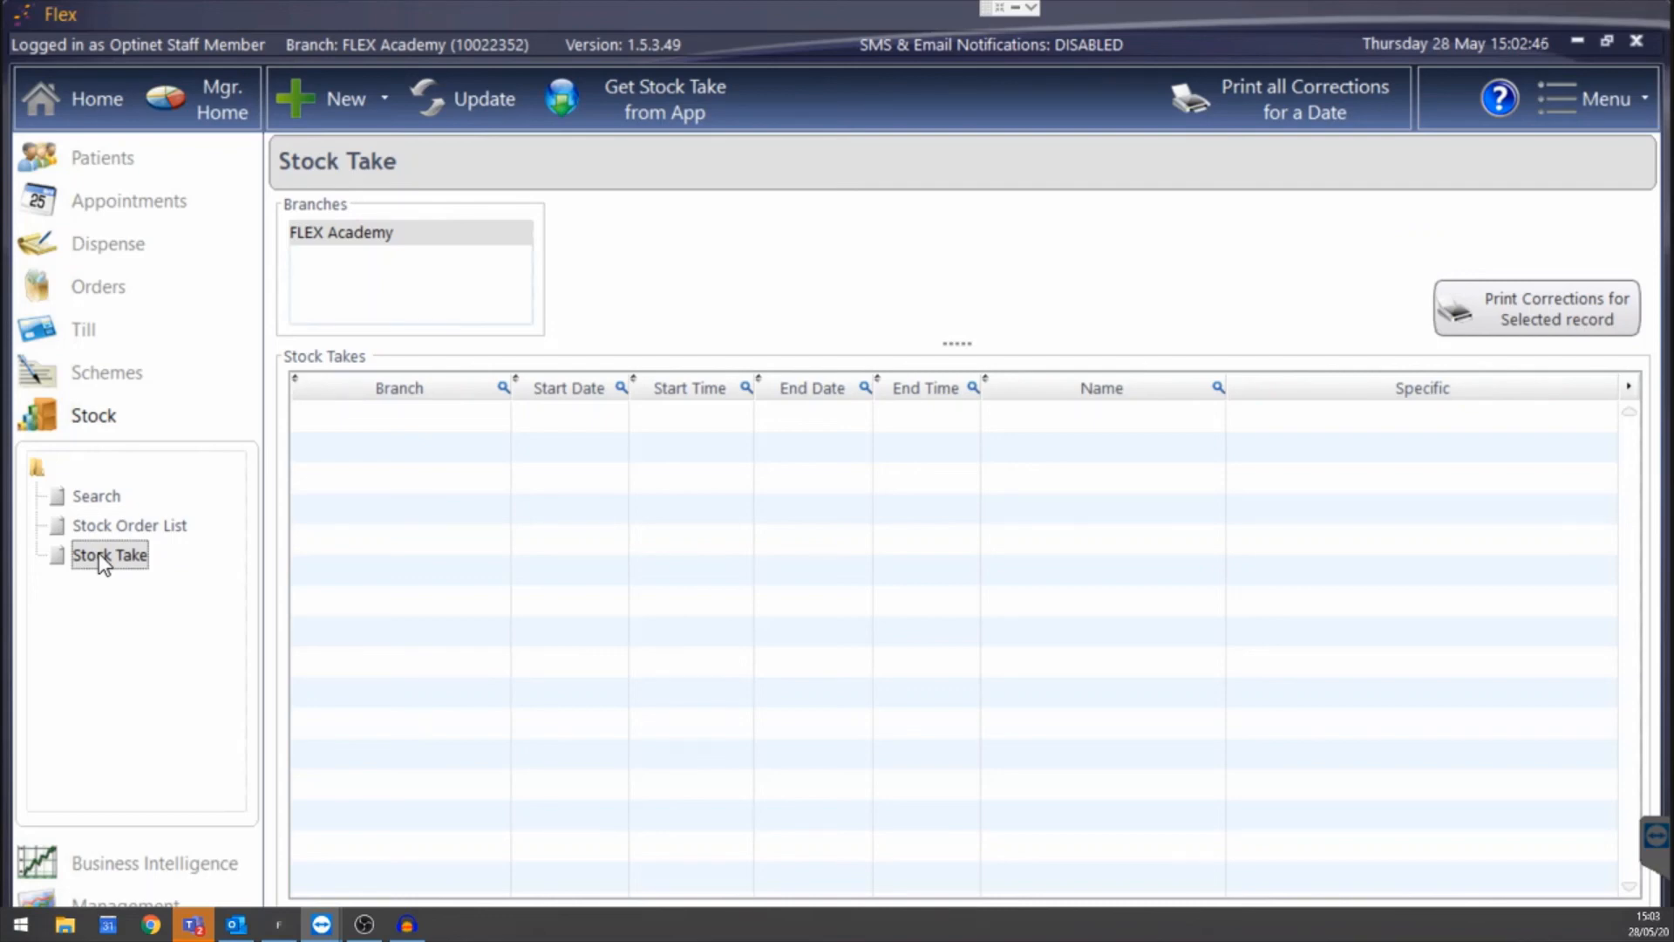
left_click(110, 495)
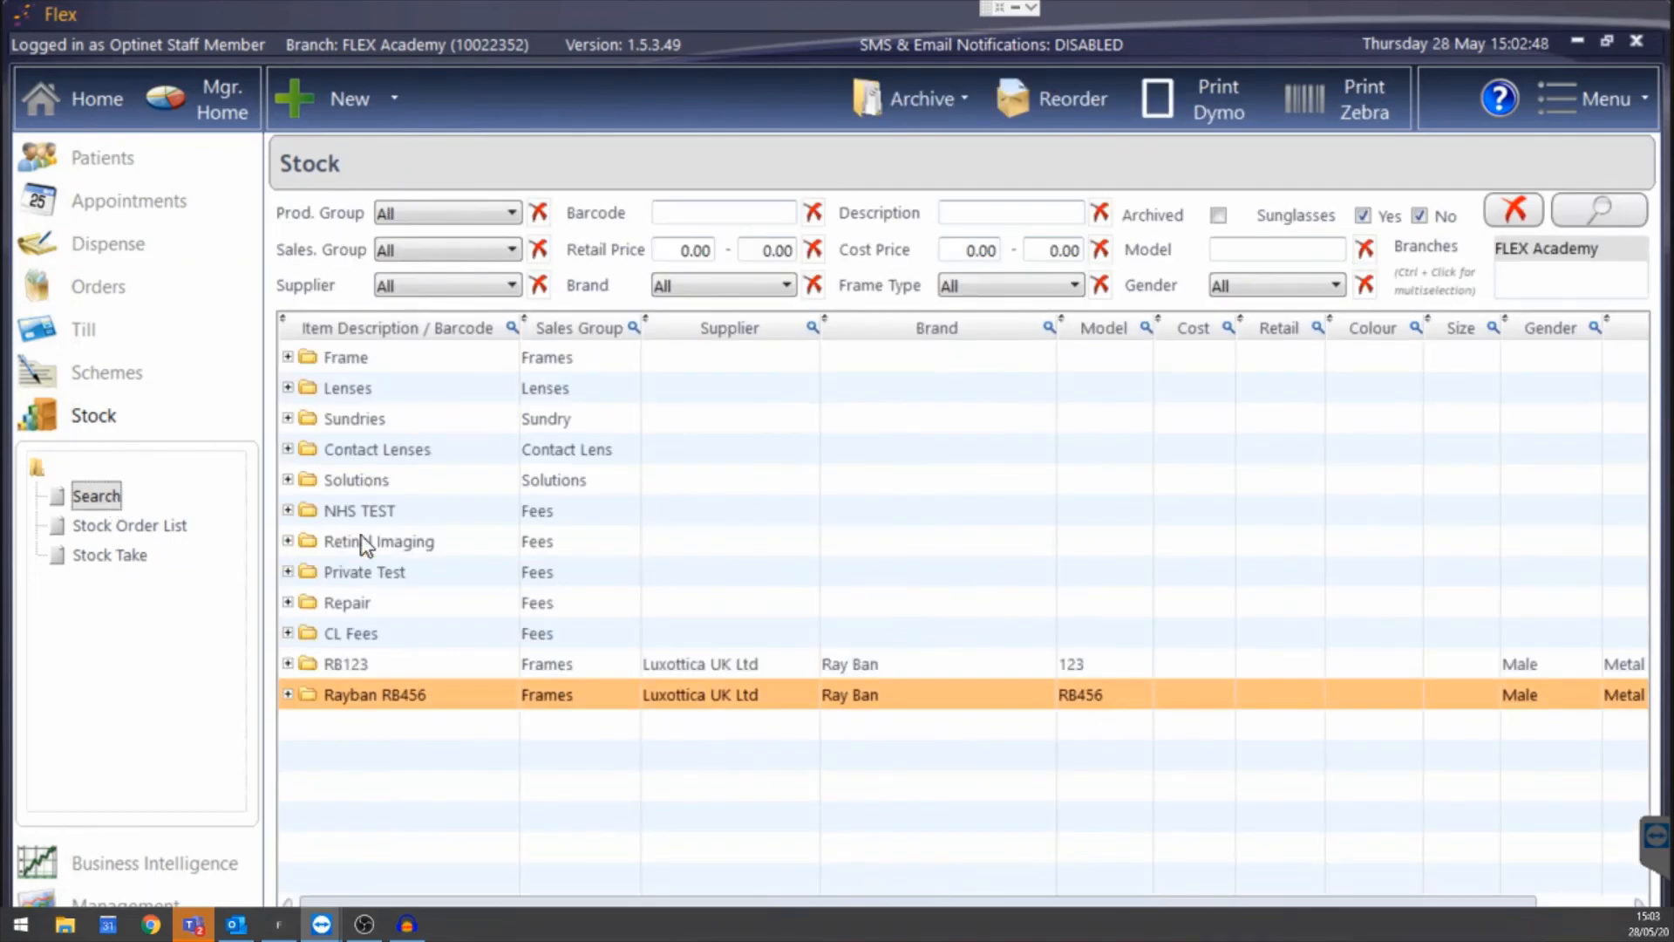